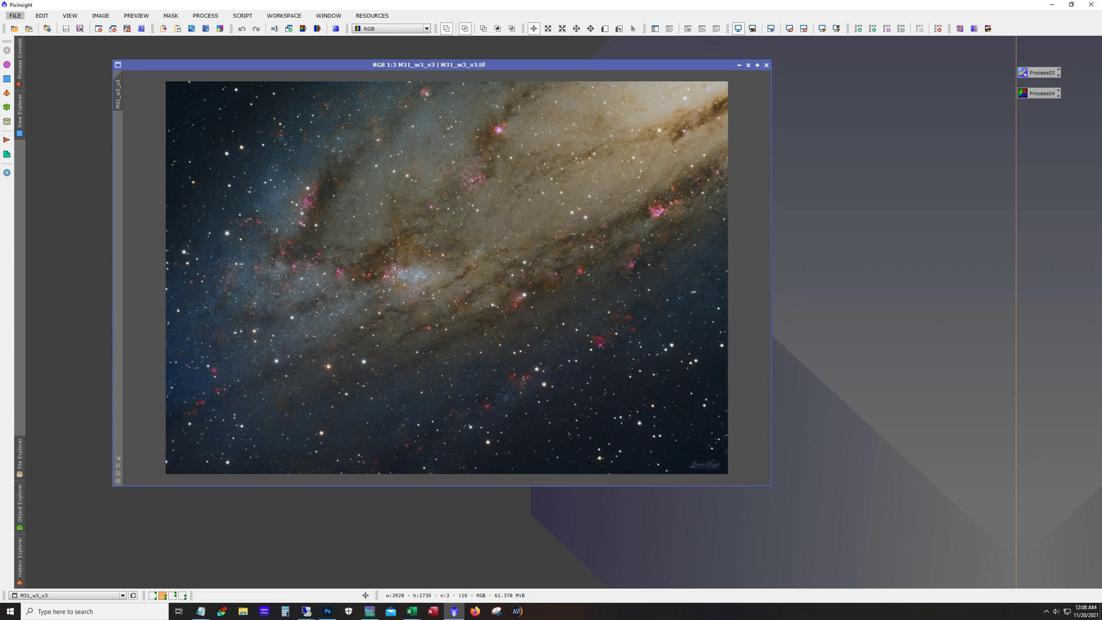
Bring the astro2 remote session forward, showing SGP and PHD2 guiding the IC 1805 sequence.
{"action": "mouse_move", "coordinate": [306, 609]}
{"action": "left_click", "coordinate": [258, 539]}
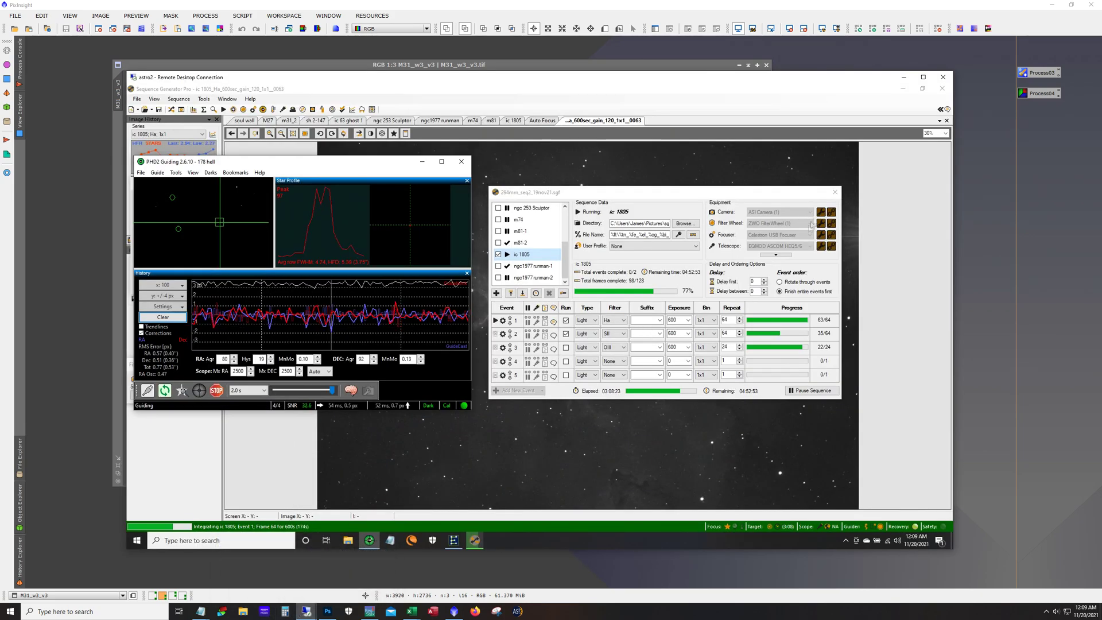
Close the SGP sequence dialogs to view the IC 1805 and NGC 884 frames on both rigs.
{"action": "left_click", "coordinate": [834, 192]}
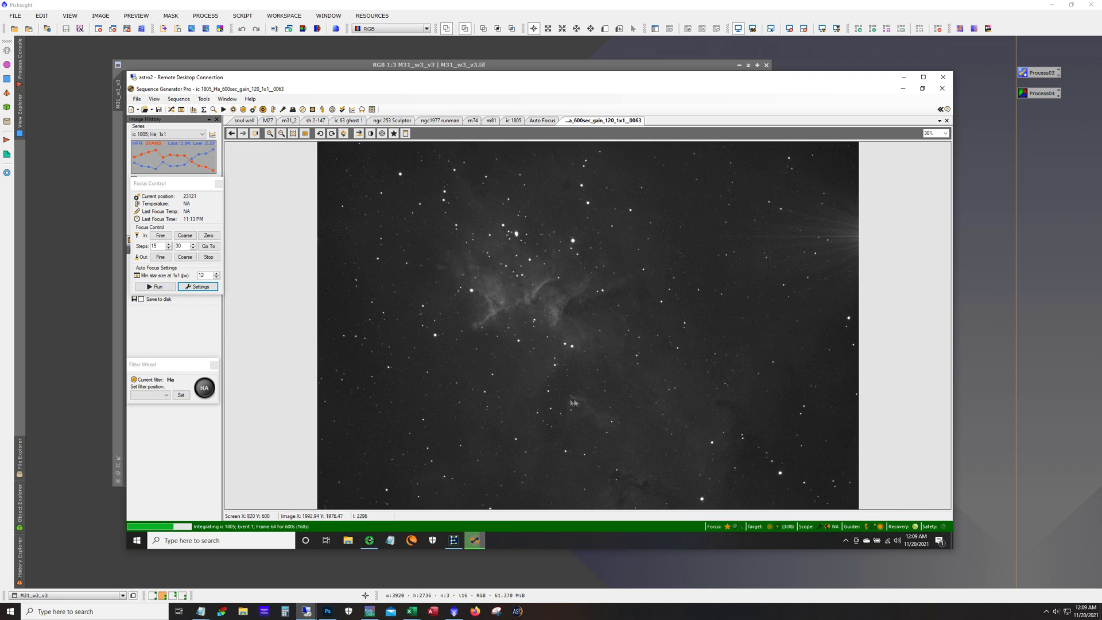
{"action": "left_click", "coordinate": [307, 612]}
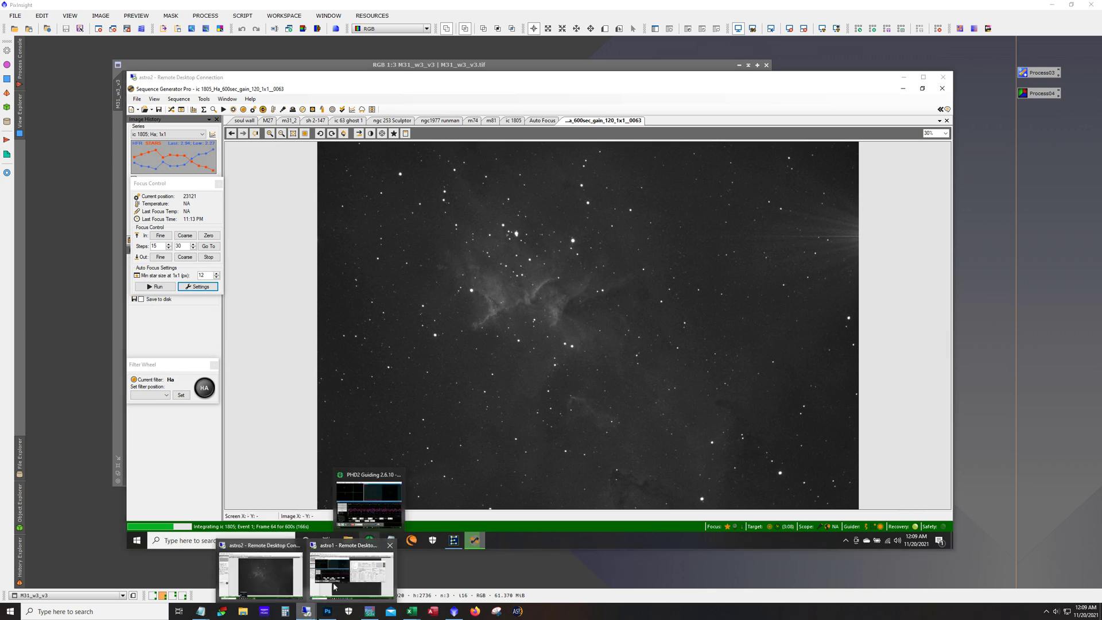
{"action": "left_click", "coordinate": [351, 573]}
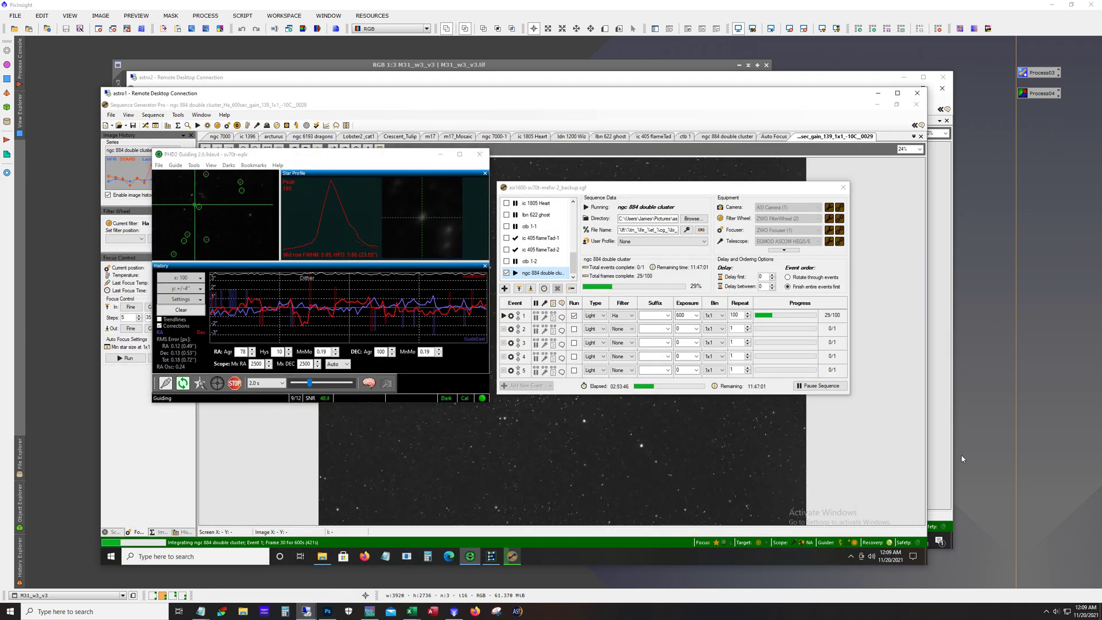
{"action": "left_click", "coordinate": [440, 155]}
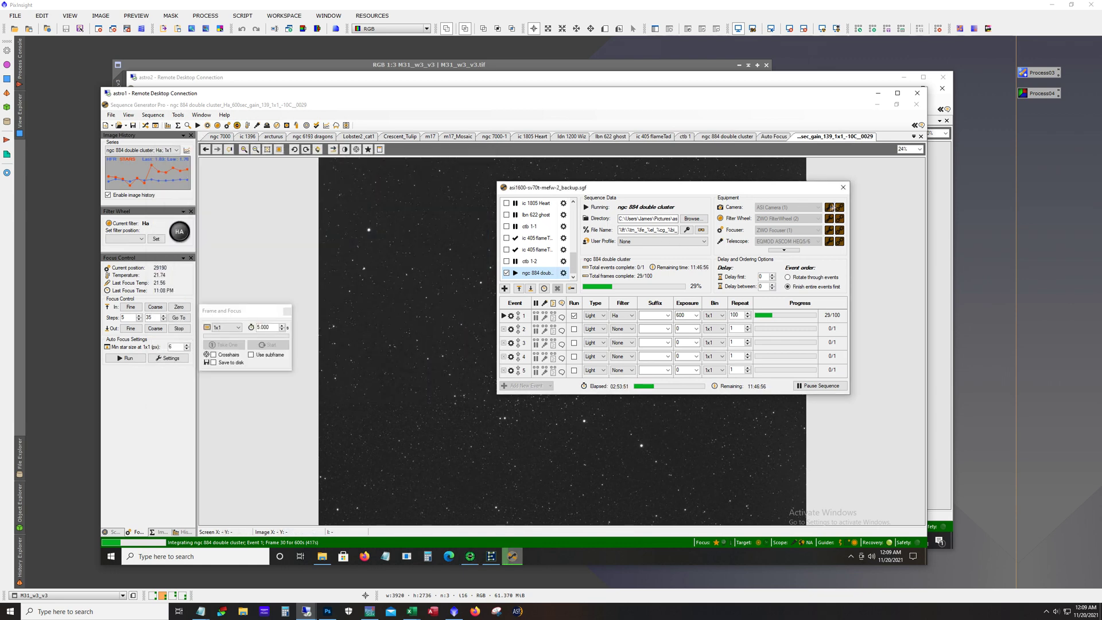
{"action": "left_click", "coordinate": [843, 187]}
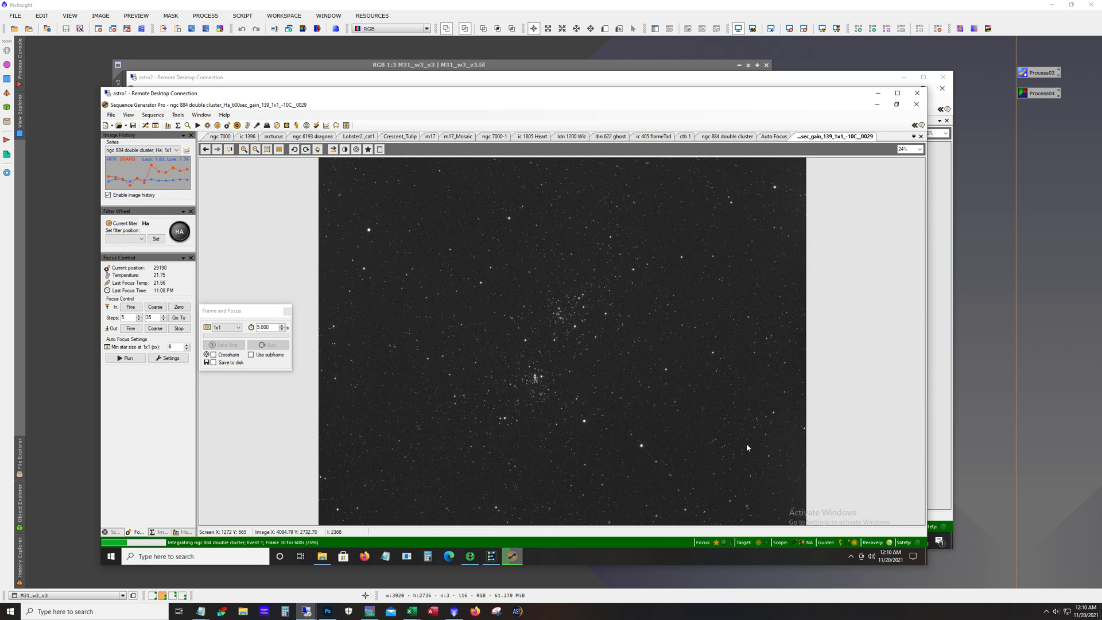
{"action": "left_click", "coordinate": [882, 83]}
Hide the remote session and bring up the Firefox 'Enhance HII regions in Spiral galaxies' tutorial.
{"action": "left_click", "coordinate": [904, 77]}
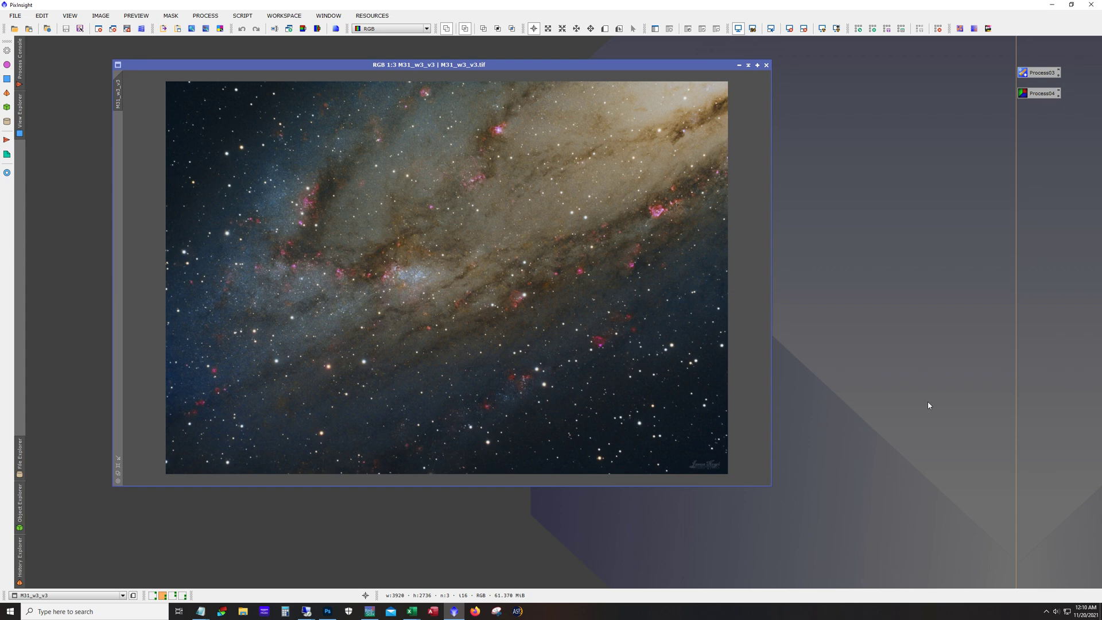
{"action": "key", "text": "alt"}
{"action": "mouse_move", "coordinate": [475, 610]}
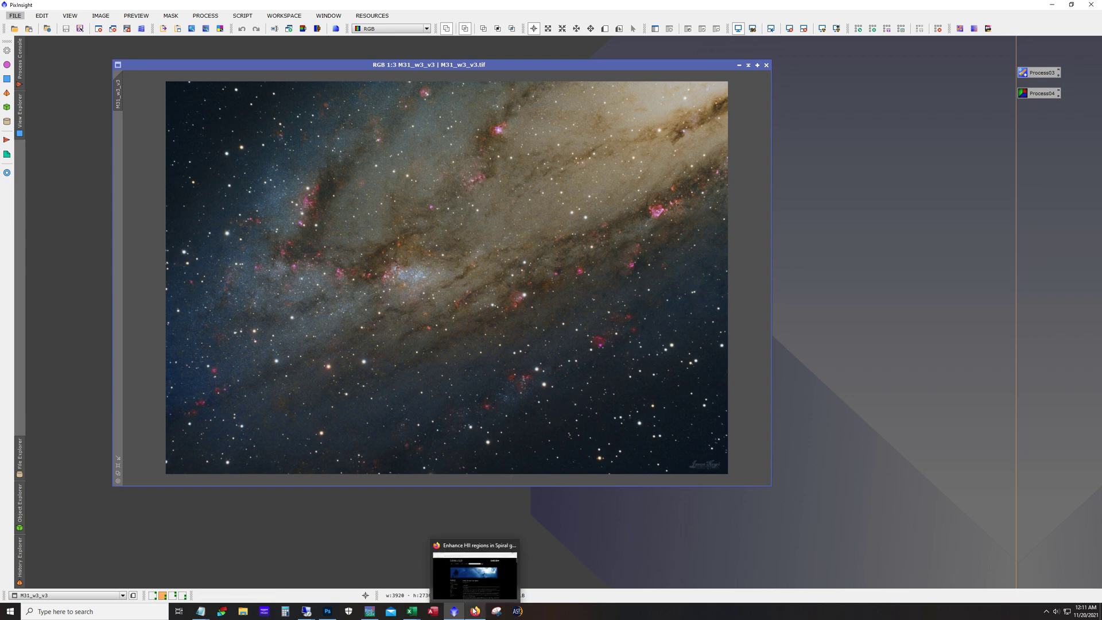
{"action": "left_click", "coordinate": [468, 571]}
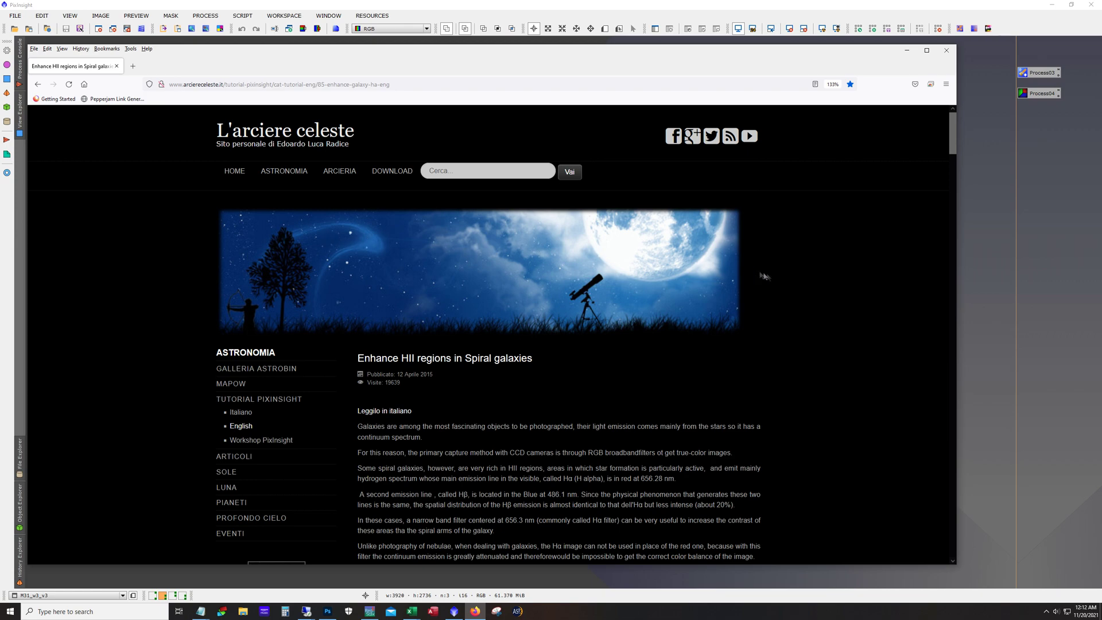
Scroll the tutorial to the Enhanced_RGB PixelMath recipe adding Ha_Clean to red and blue.
{"action": "scroll", "coordinate": [770, 273], "scroll_direction": "down", "scroll_amount": 5}
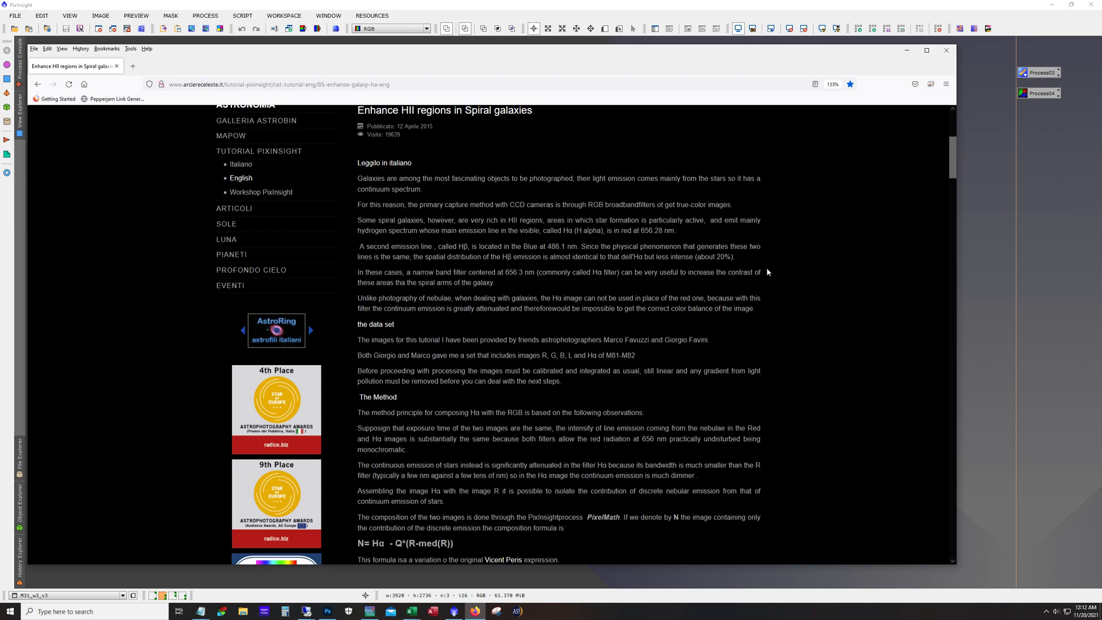
{"action": "scroll", "coordinate": [767, 270], "scroll_direction": "down", "scroll_amount": 6}
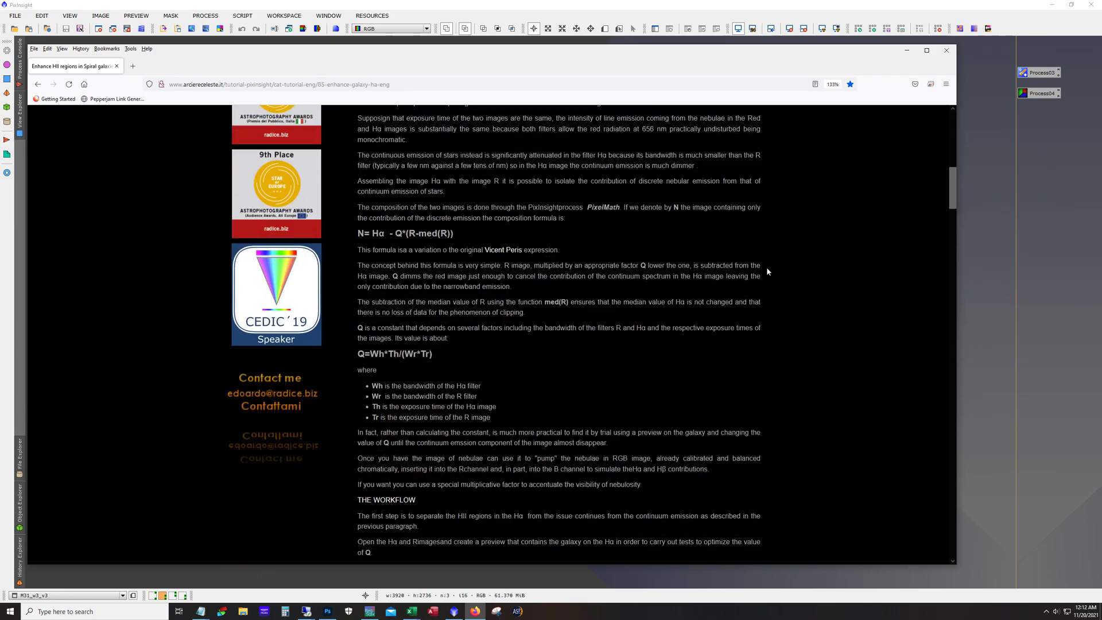
{"action": "scroll", "coordinate": [767, 271], "scroll_direction": "down", "scroll_amount": 7}
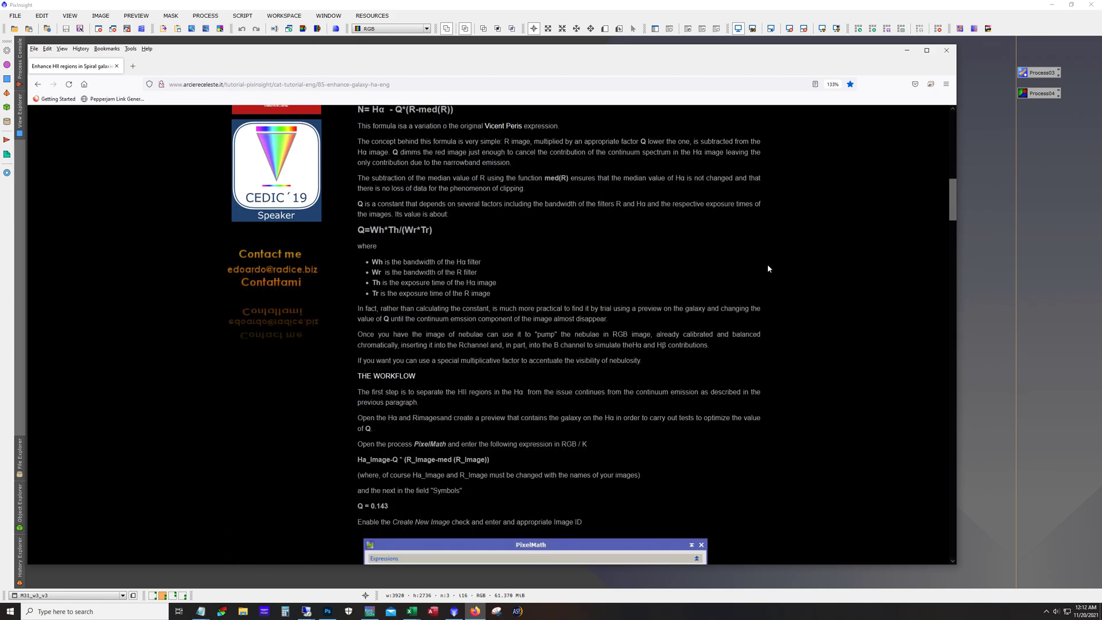
{"action": "scroll", "coordinate": [768, 271], "scroll_direction": "down", "scroll_amount": 5}
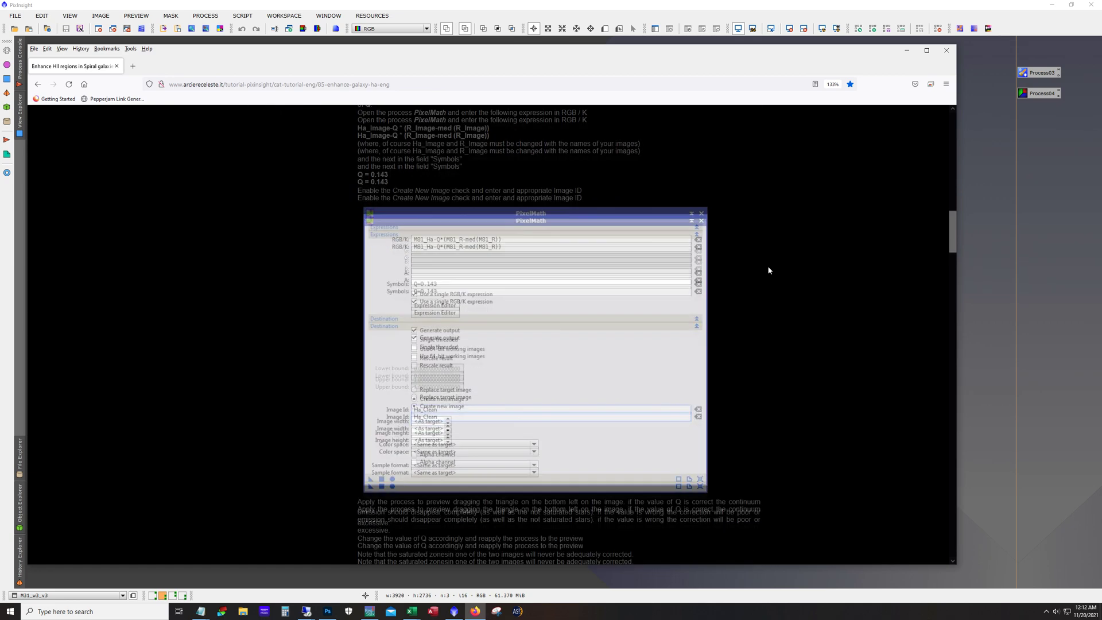
{"action": "scroll", "coordinate": [767, 271], "scroll_direction": "up", "scroll_amount": 3}
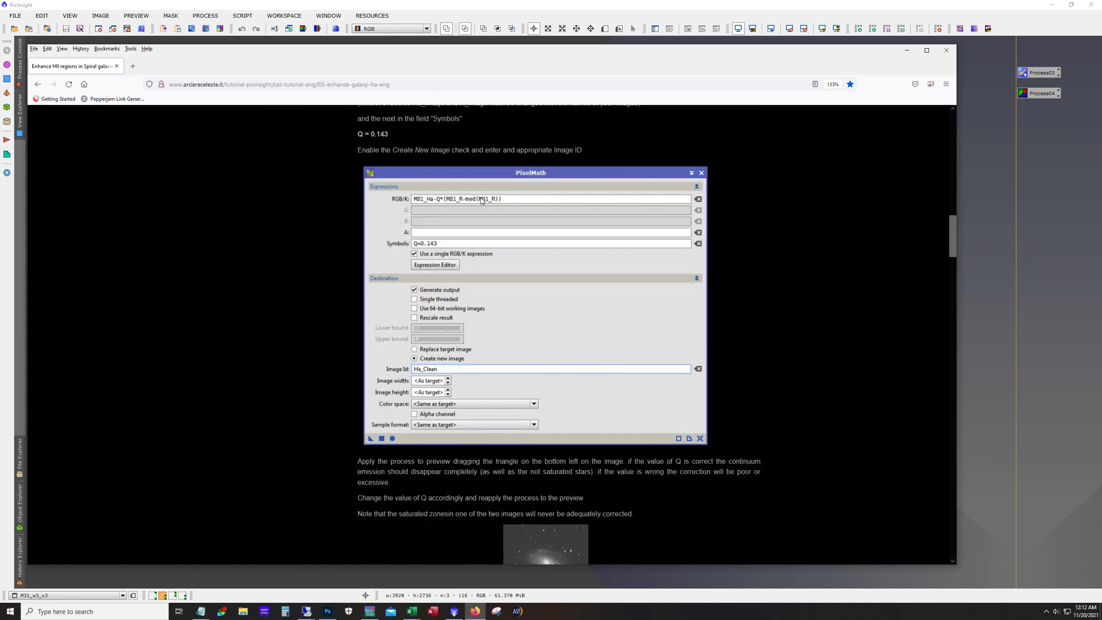
{"action": "scroll", "coordinate": [746, 270], "scroll_direction": "down", "scroll_amount": 7}
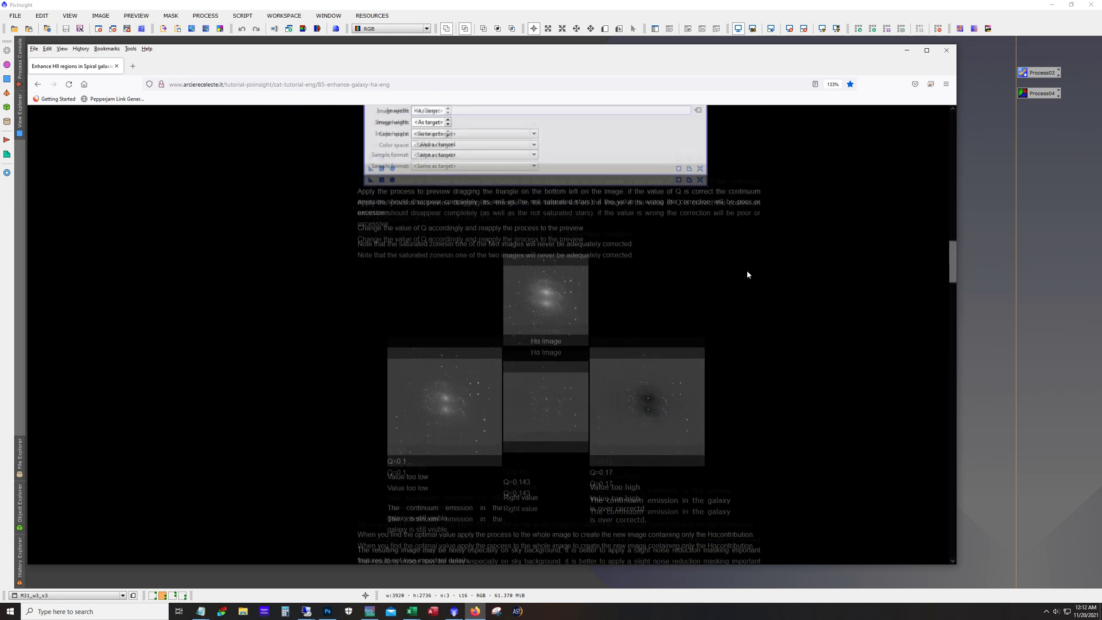
{"action": "scroll", "coordinate": [747, 274], "scroll_direction": "down", "scroll_amount": 15}
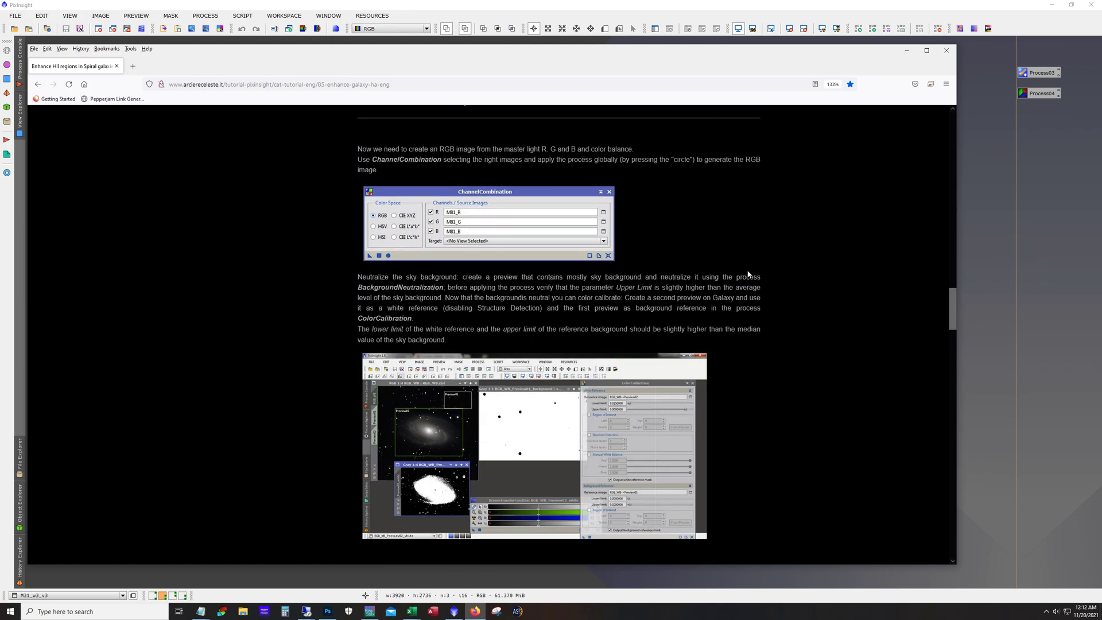
{"action": "scroll", "coordinate": [747, 270], "scroll_direction": "down", "scroll_amount": 3}
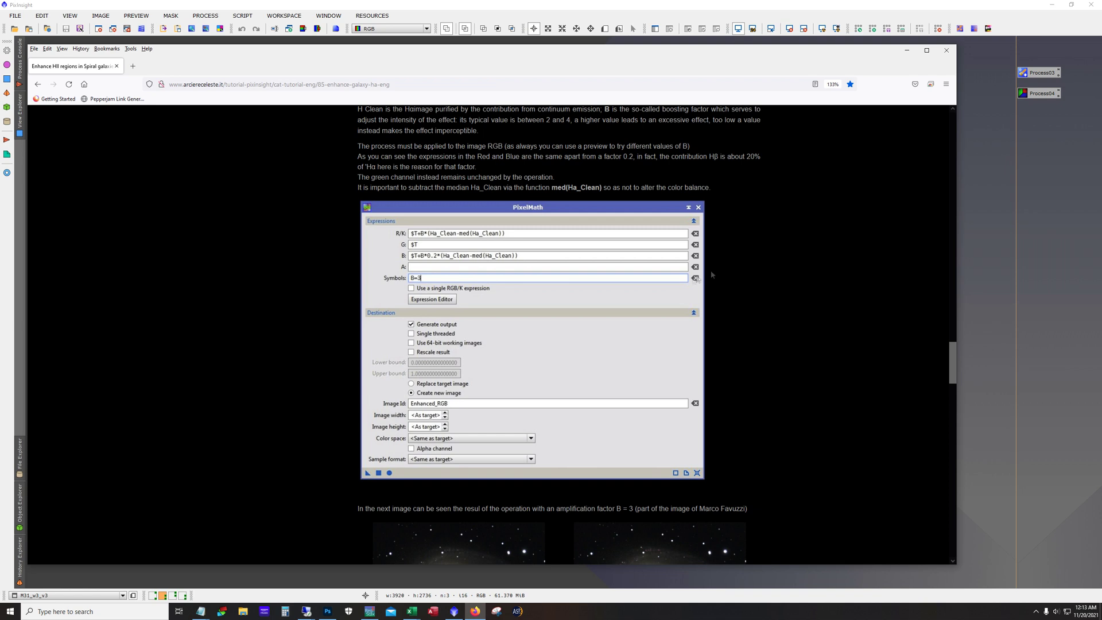
Minimize Firefox to reveal the M31_w3_v3 image in PixInsight again.
{"action": "left_click", "coordinate": [906, 50]}
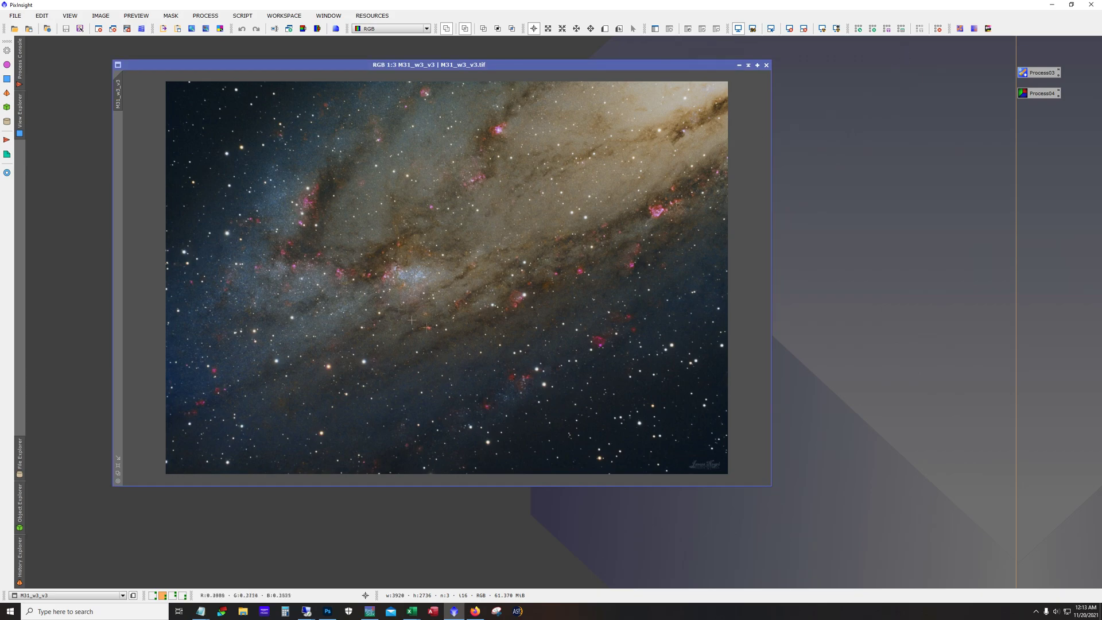
{"action": "left_click", "coordinate": [475, 611]}
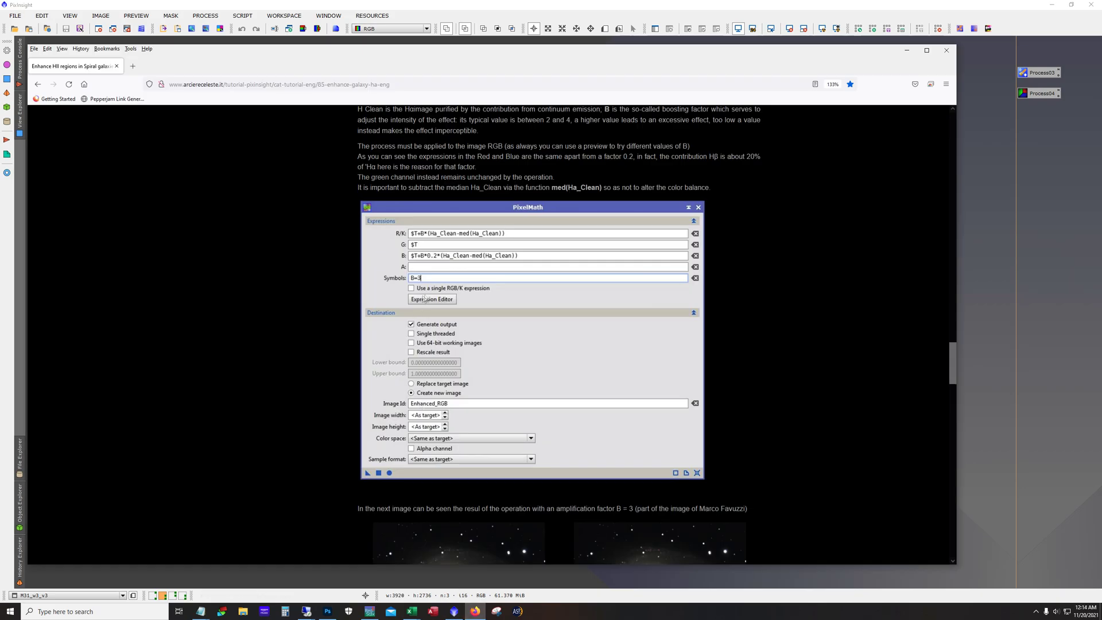
{"action": "scroll", "coordinate": [475, 272], "scroll_direction": "down", "scroll_amount": 5}
{"action": "scroll", "coordinate": [476, 273], "scroll_direction": "up", "scroll_amount": 20}
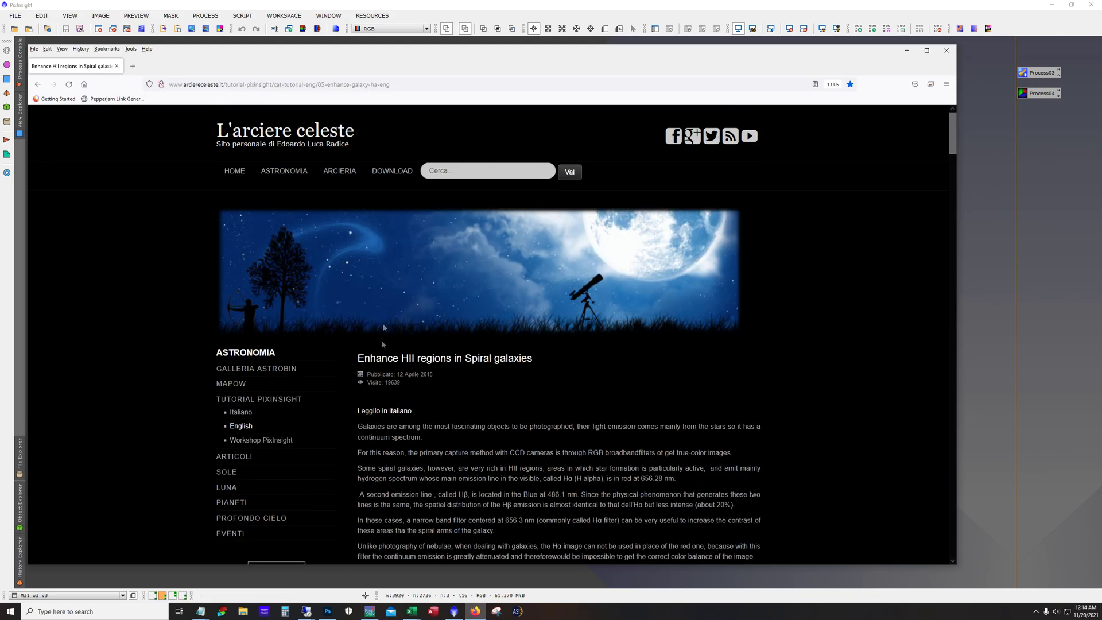
{"action": "left_click_drag", "start_coordinate": [757, 557], "coordinate": [363, 363]}
{"action": "left_click", "coordinate": [534, 358]}
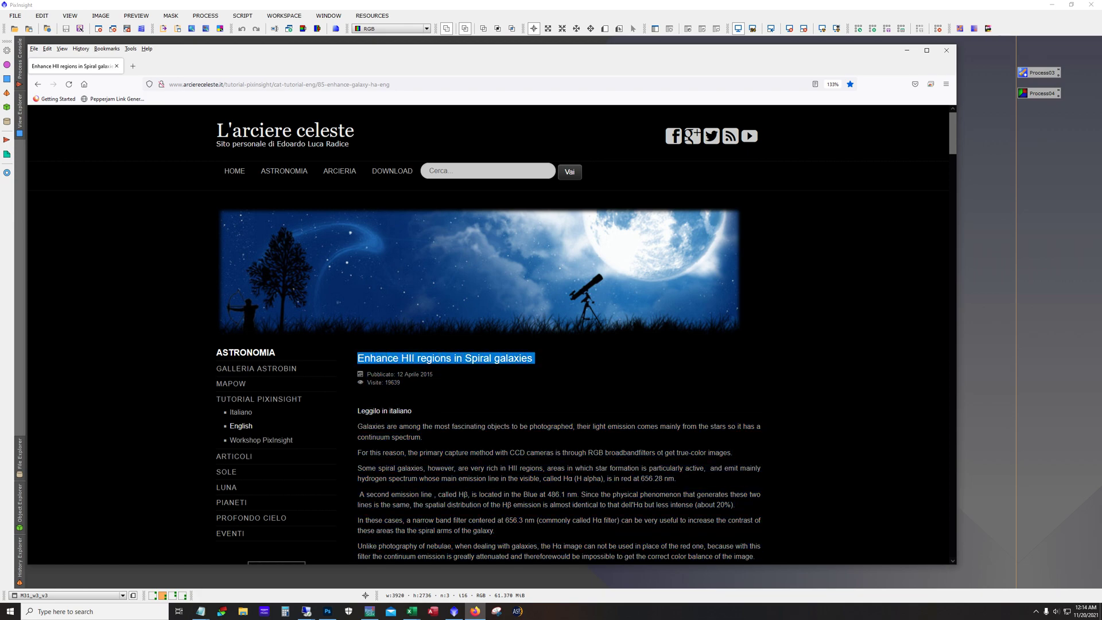
{"action": "scroll", "coordinate": [507, 355], "scroll_direction": "down", "scroll_amount": 4}
{"action": "scroll", "coordinate": [507, 355], "scroll_direction": "up", "scroll_amount": 1}
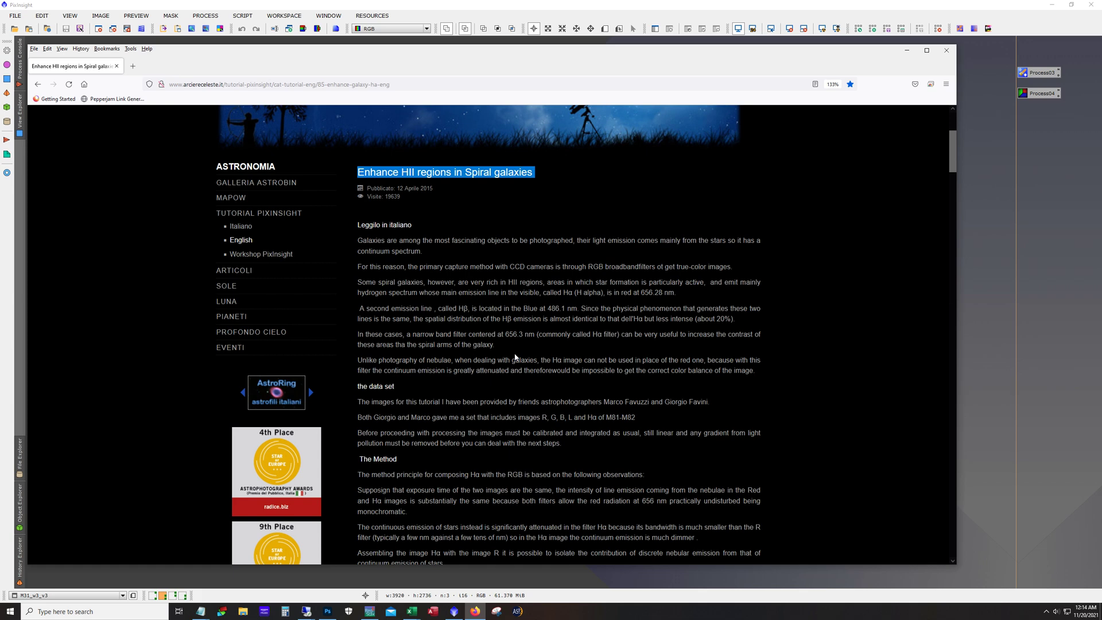
{"action": "key", "text": "alt+Tab"}
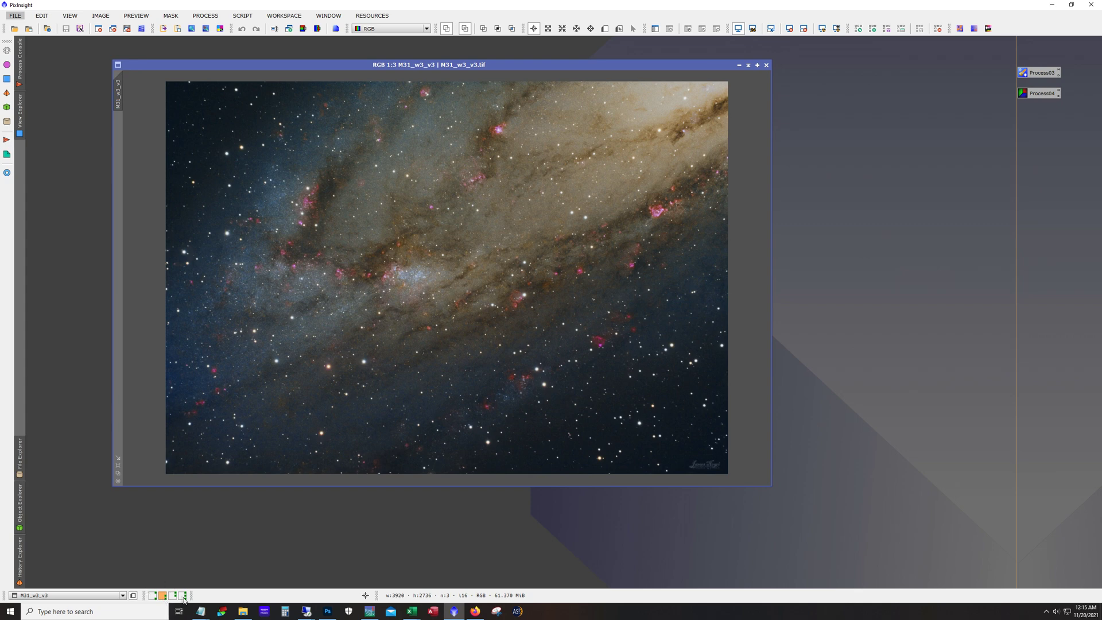
{"action": "left_click", "coordinate": [182, 595]}
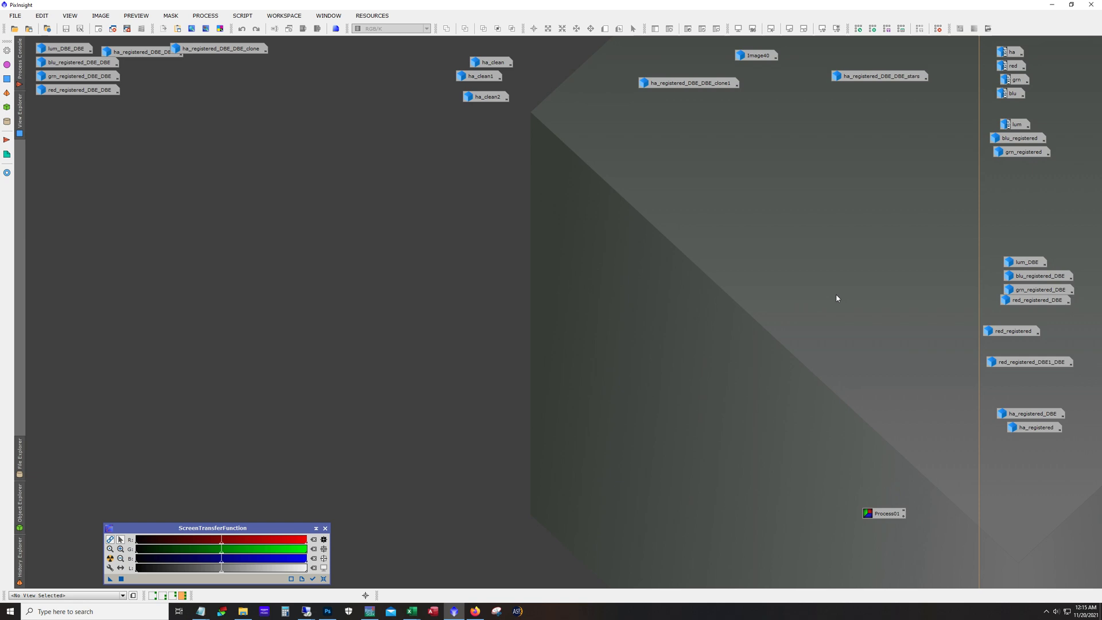
Restore the ha, red and grn master images from icons and arrange them side by side.
{"action": "double_click", "coordinate": [1012, 53]}
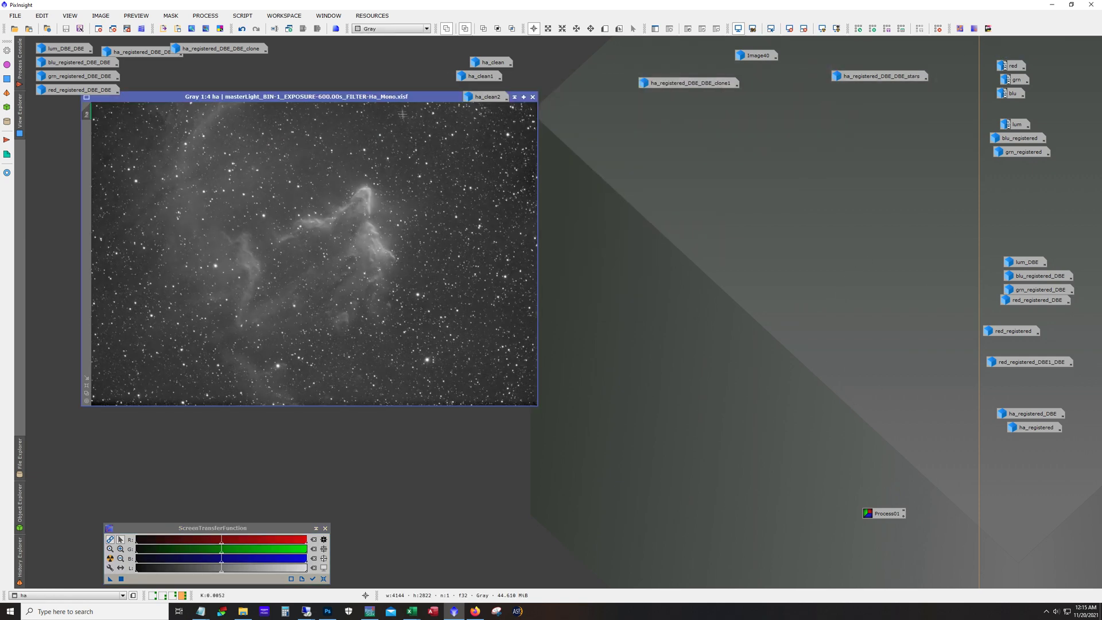
{"action": "left_click_drag", "start_coordinate": [400, 100], "coordinate": [364, 136]}
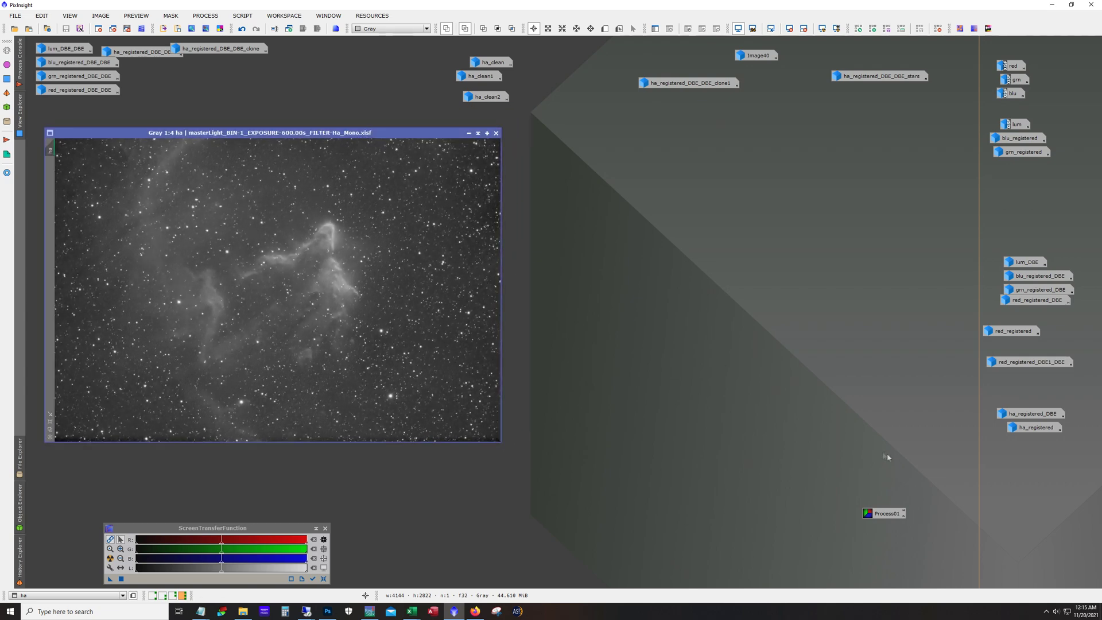
{"action": "double_click", "coordinate": [1013, 68]}
{"action": "left_click_drag", "start_coordinate": [373, 84], "coordinate": [588, 140]}
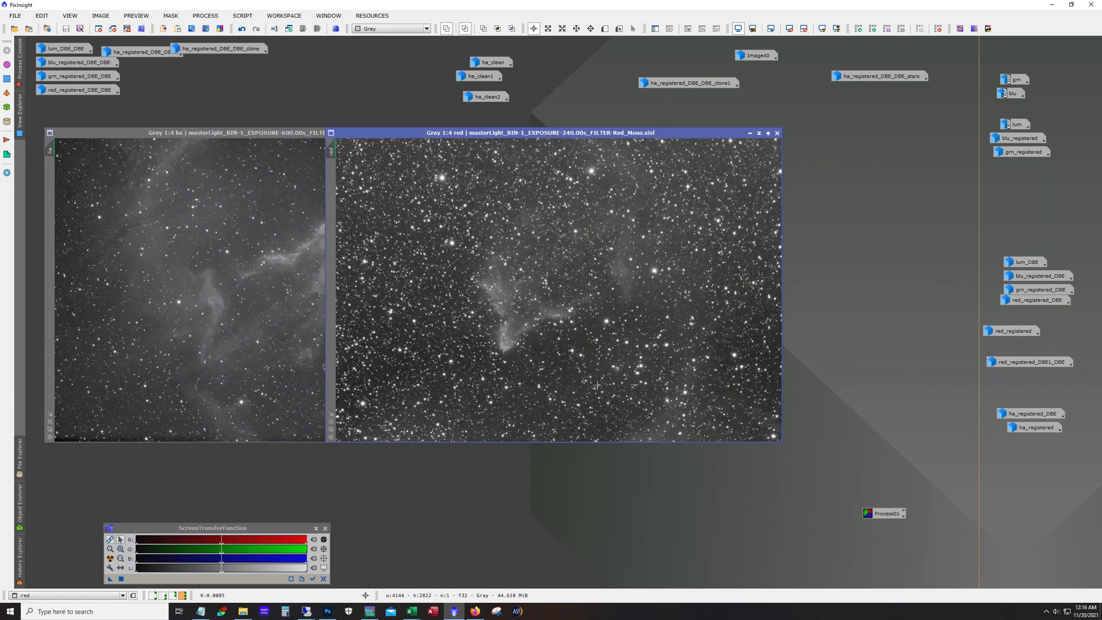
{"action": "double_click", "coordinate": [1012, 80]}
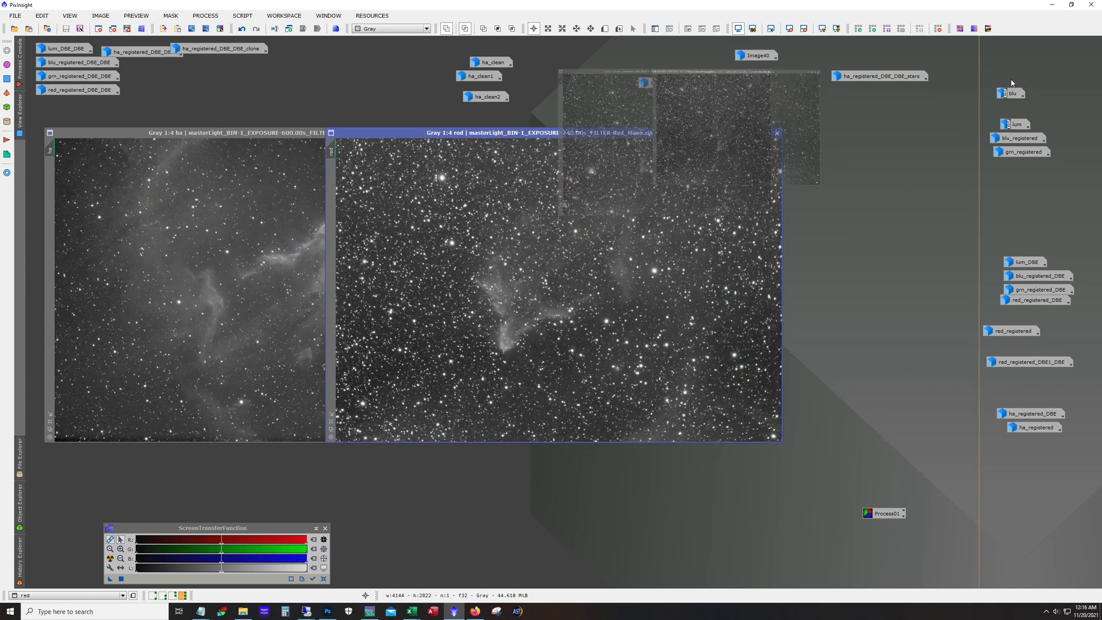
{"action": "left_click_drag", "start_coordinate": [338, 74], "coordinate": [456, 138]}
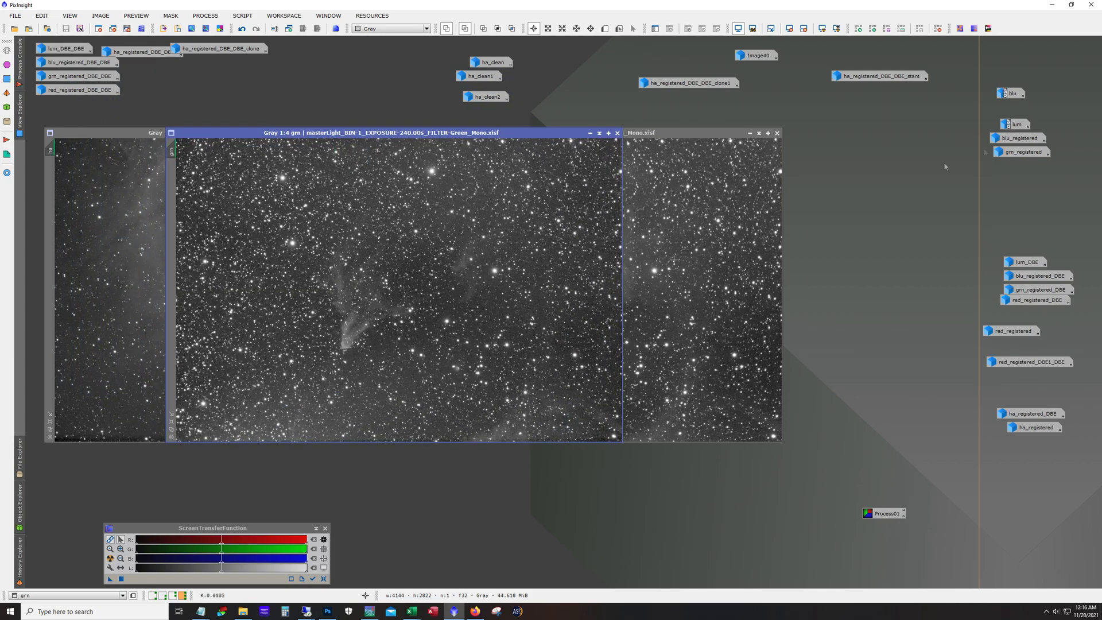
Restore the blu and lum images and position them beside the grn window.
{"action": "double_click", "coordinate": [1009, 93]}
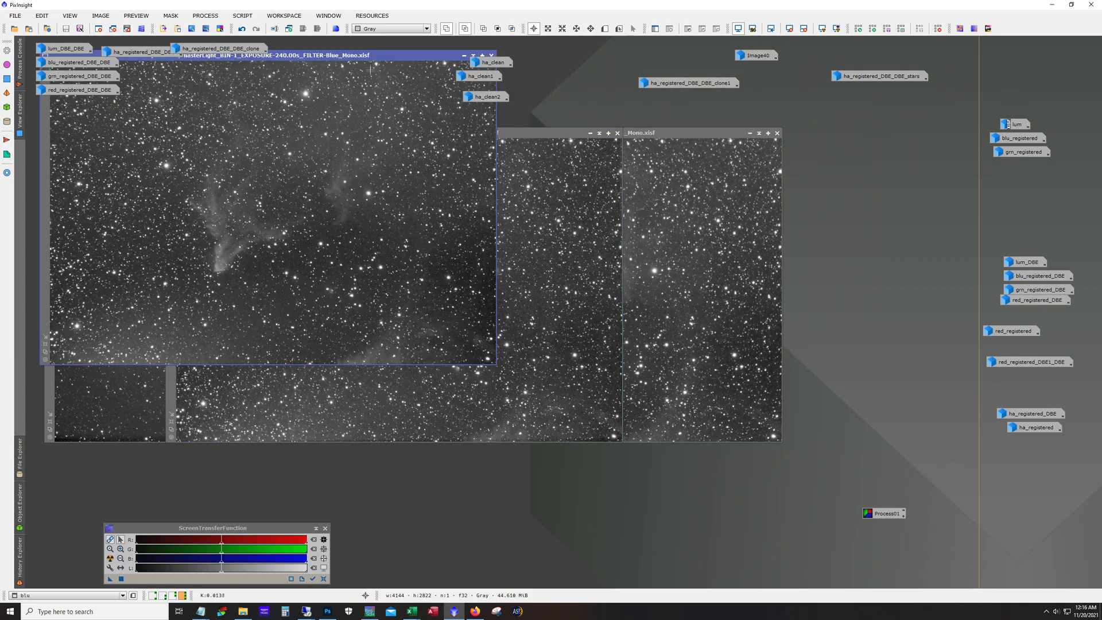
{"action": "left_click_drag", "start_coordinate": [370, 55], "coordinate": [644, 132]}
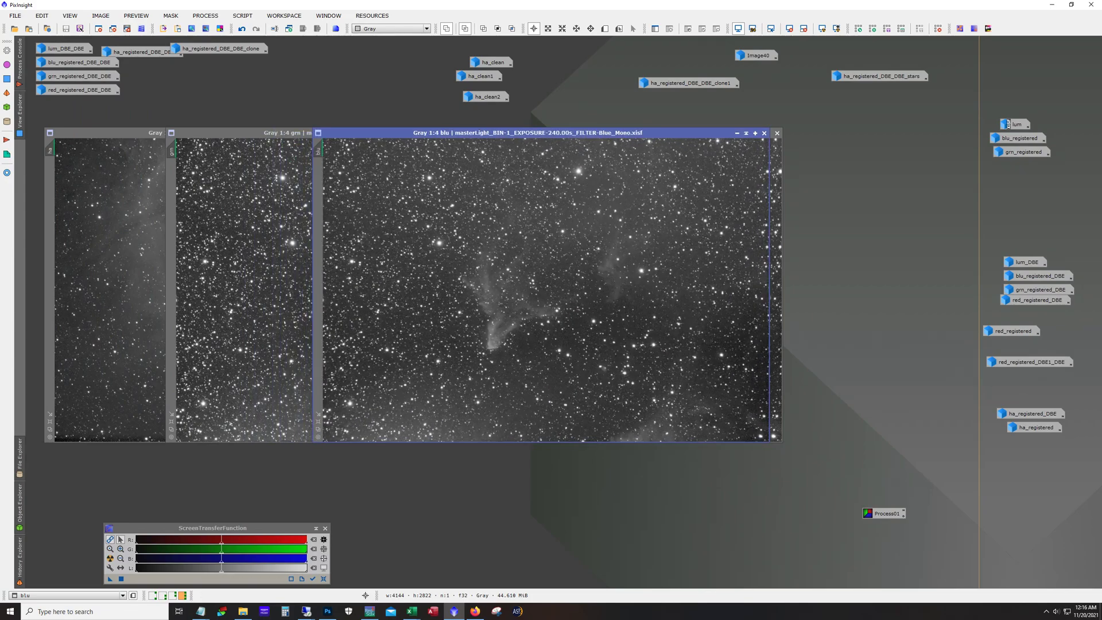
{"action": "double_click", "coordinate": [1024, 127]}
{"action": "left_click_drag", "start_coordinate": [372, 85], "coordinate": [570, 133]}
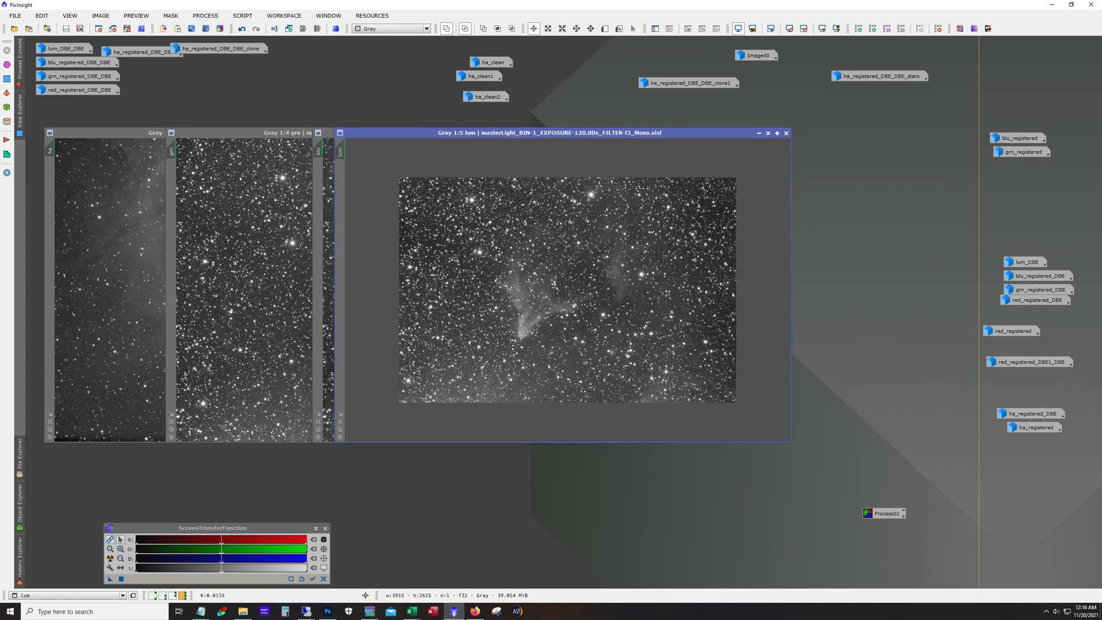
{"action": "scroll", "coordinate": [549, 315], "scroll_direction": "up", "scroll_amount": 1}
Place lum beside ha and rotate lum 180° with FastRotation.
{"action": "left_click", "coordinate": [157, 327]}
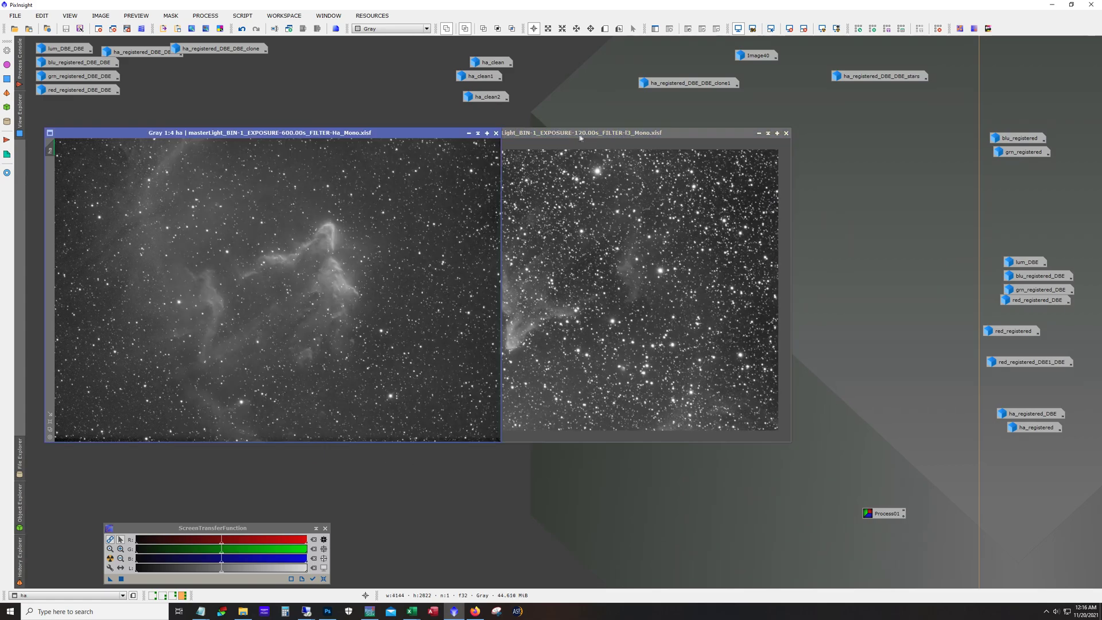
{"action": "left_click_drag", "start_coordinate": [579, 135], "coordinate": [752, 136]}
{"action": "left_click", "coordinate": [384, 226]}
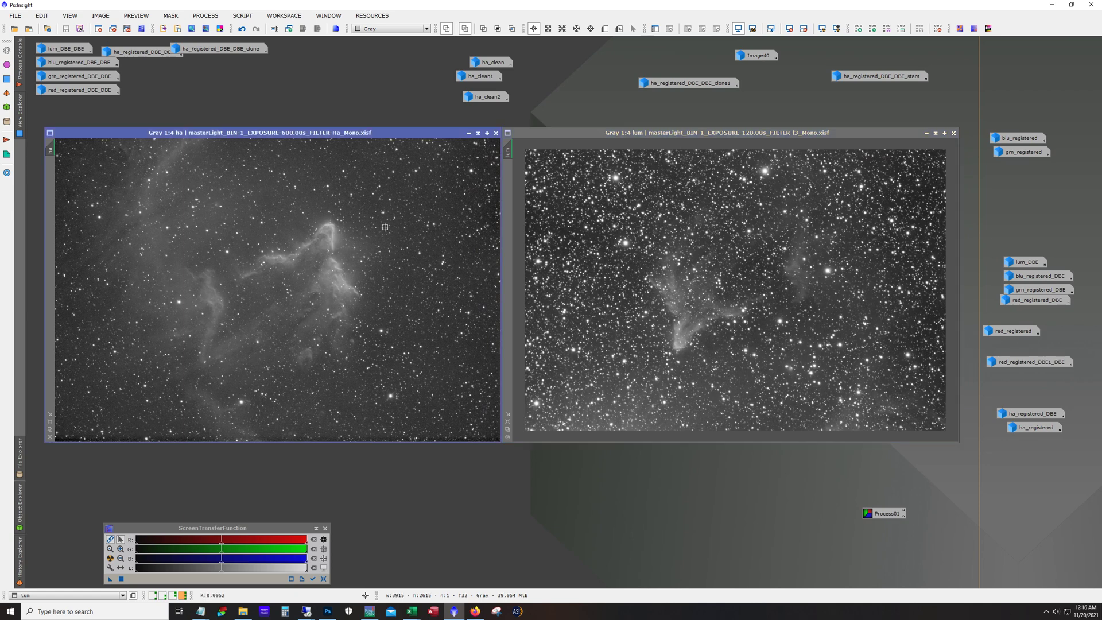
{"action": "left_click", "coordinate": [220, 28]}
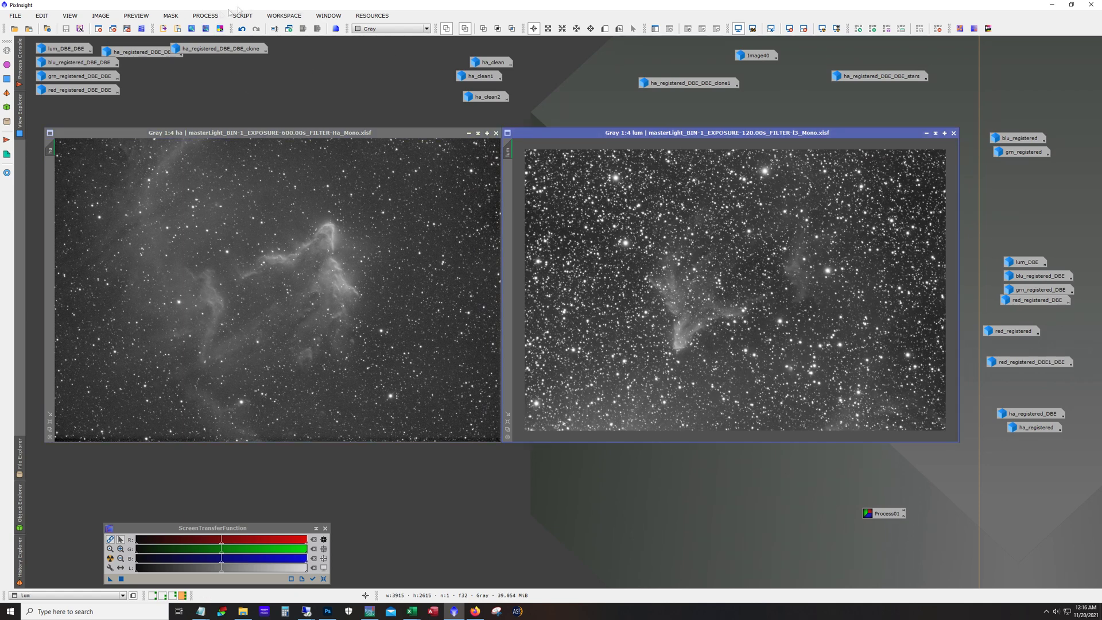
{"action": "left_click", "coordinate": [204, 16]}
{"action": "mouse_move", "coordinate": [248, 168]}
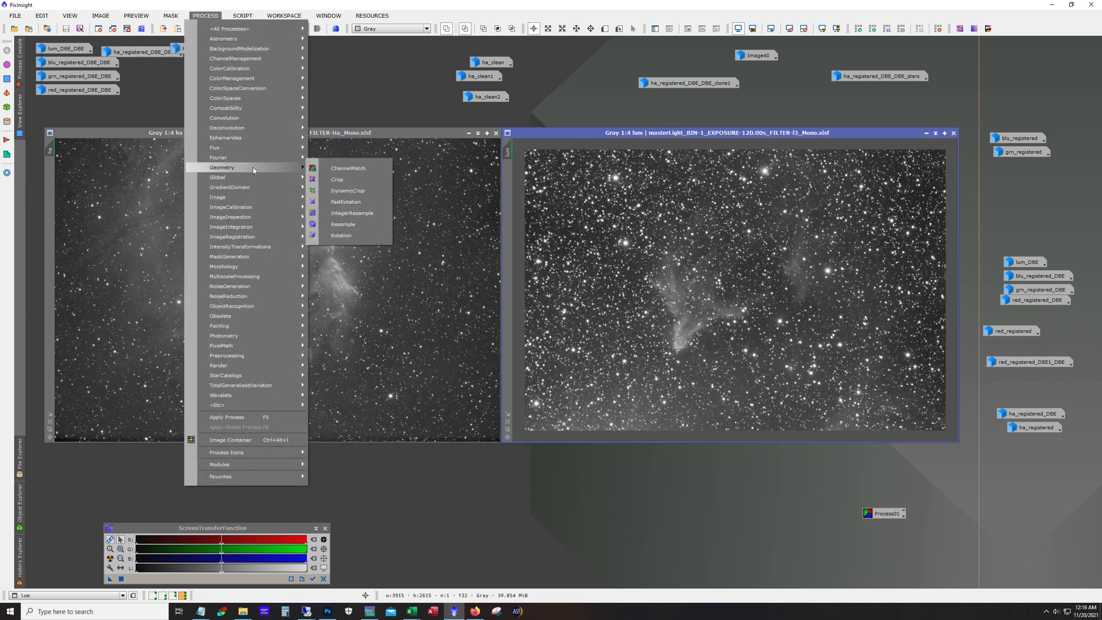
{"action": "left_click", "coordinate": [348, 201]}
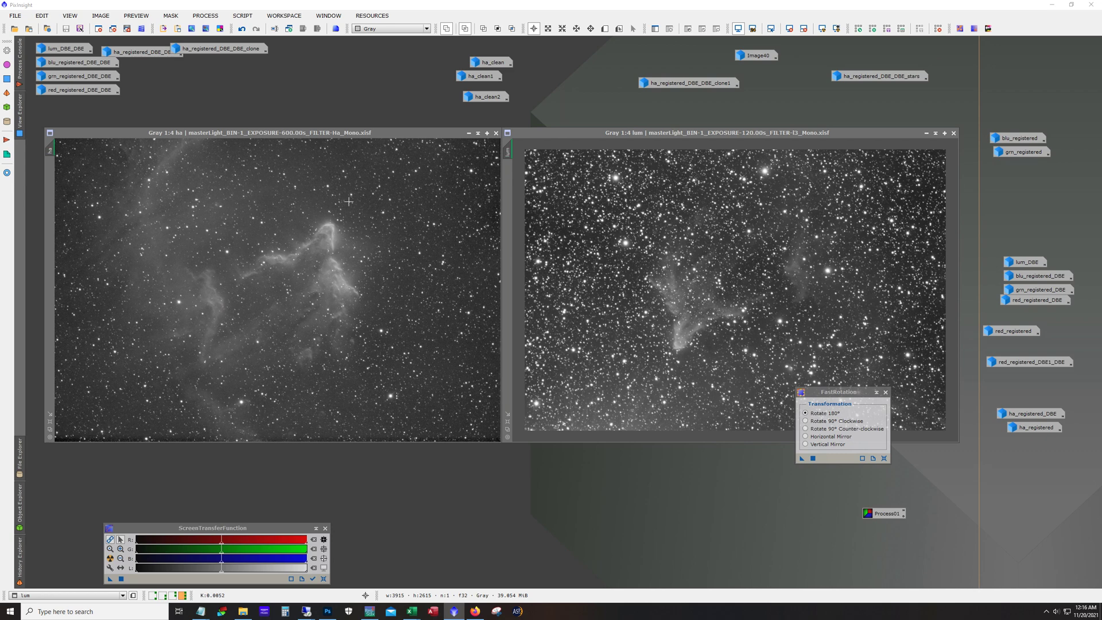
{"action": "left_click", "coordinate": [813, 458]}
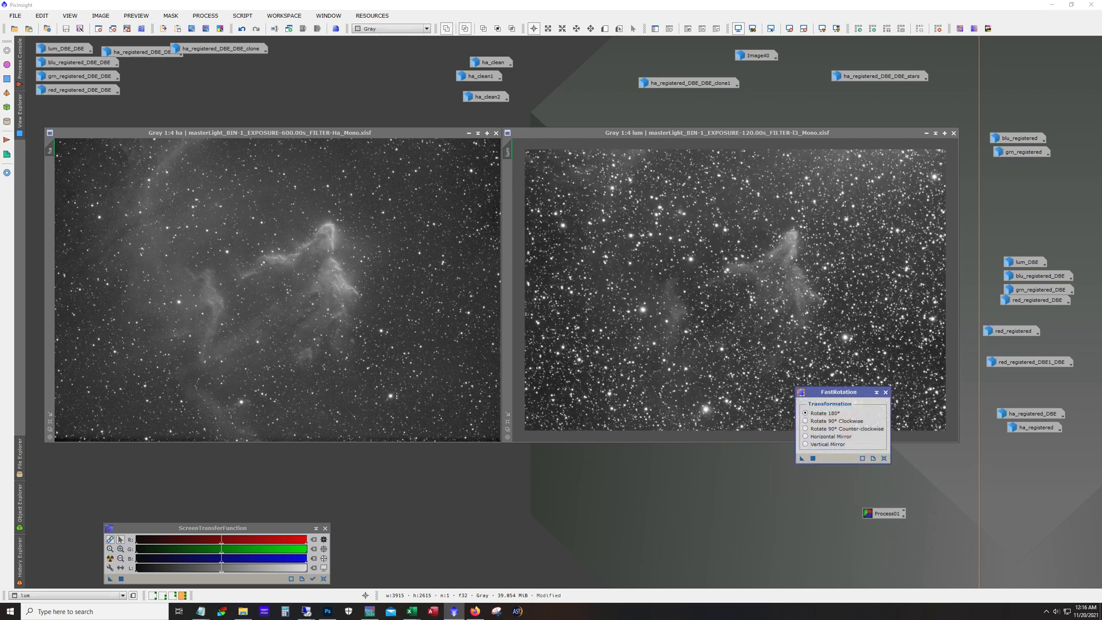
{"action": "left_click", "coordinate": [885, 392]}
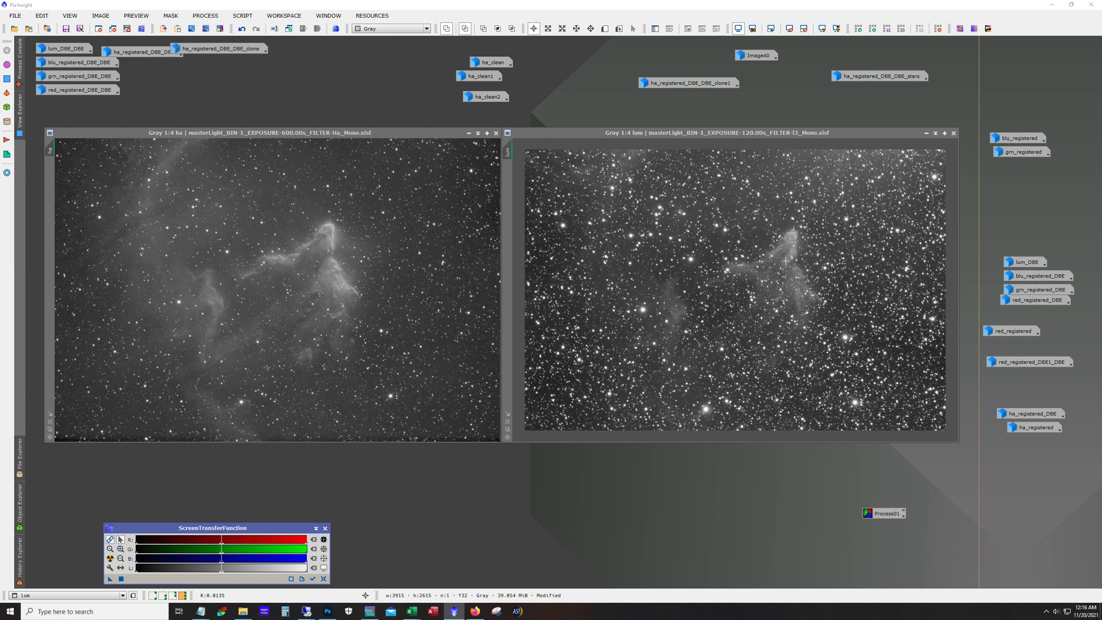
Zoom and pan the lum and ha images to compare their nebula orientation.
{"action": "scroll", "coordinate": [789, 283], "scroll_direction": "up", "scroll_amount": 2}
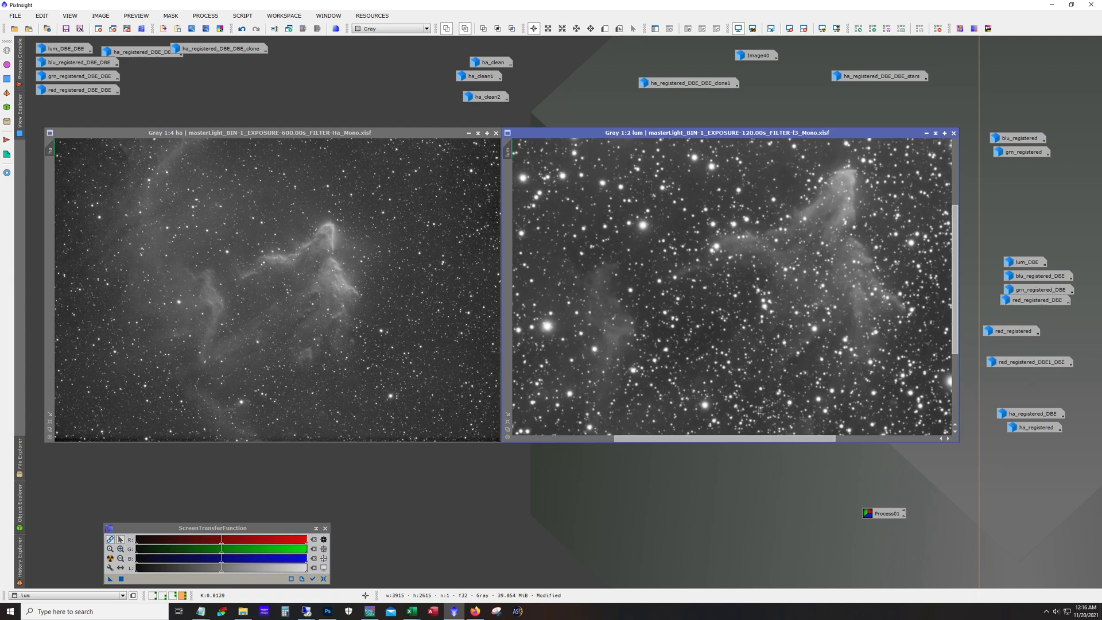
{"action": "left_click_drag", "start_coordinate": [783, 438], "coordinate": [817, 435]}
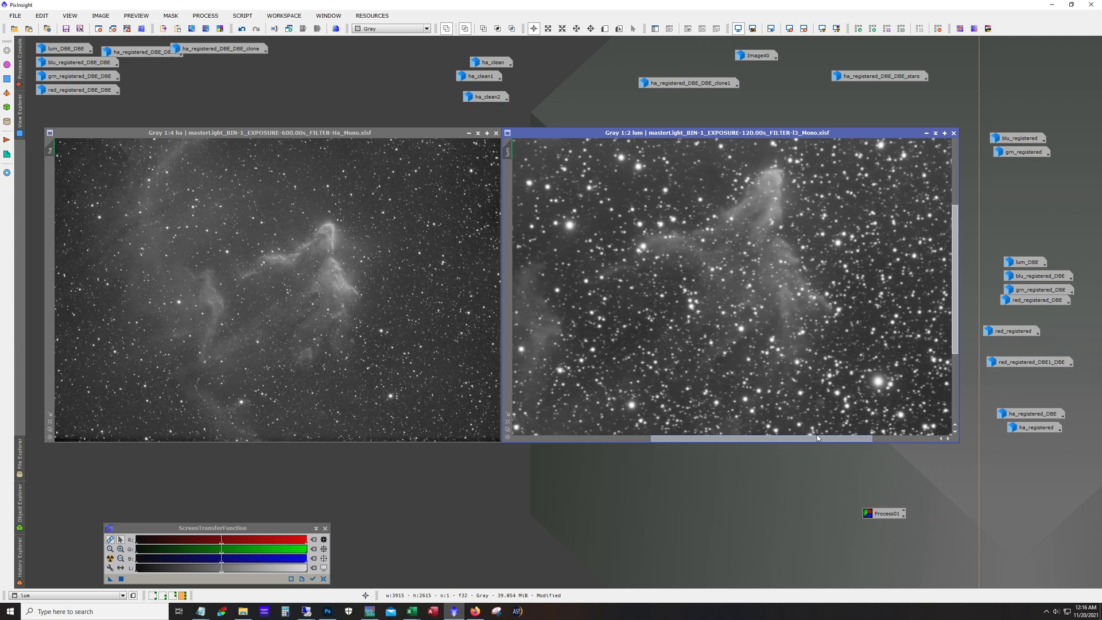
{"action": "left_click_drag", "start_coordinate": [956, 315], "coordinate": [956, 304]}
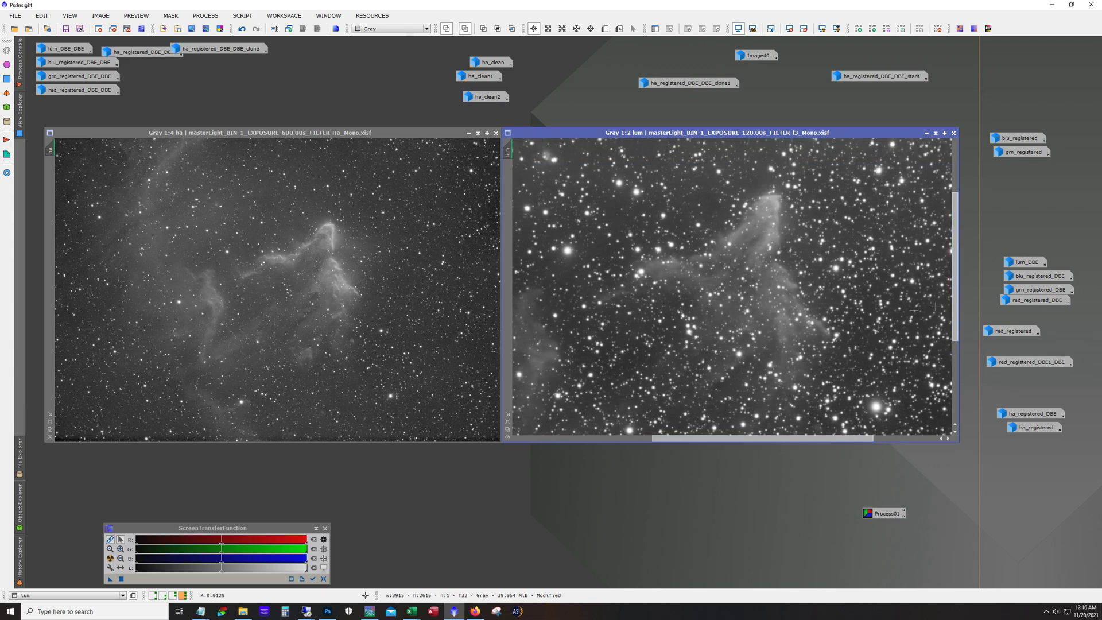
{"action": "scroll", "coordinate": [380, 301], "scroll_direction": "up", "scroll_amount": 1}
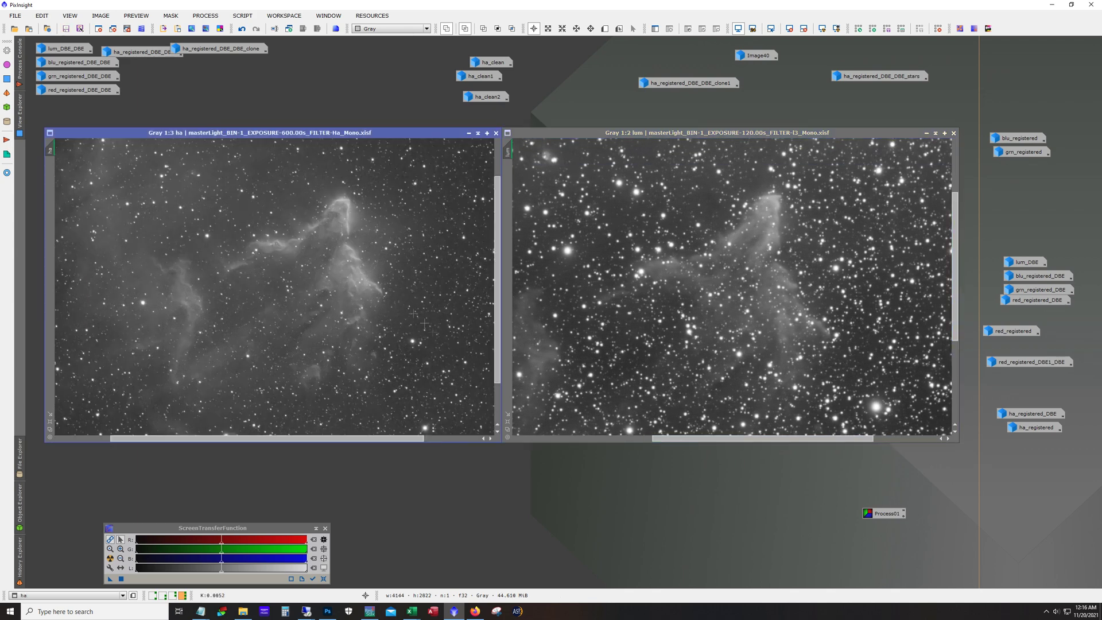
{"action": "left_click_drag", "start_coordinate": [381, 438], "coordinate": [388, 439]}
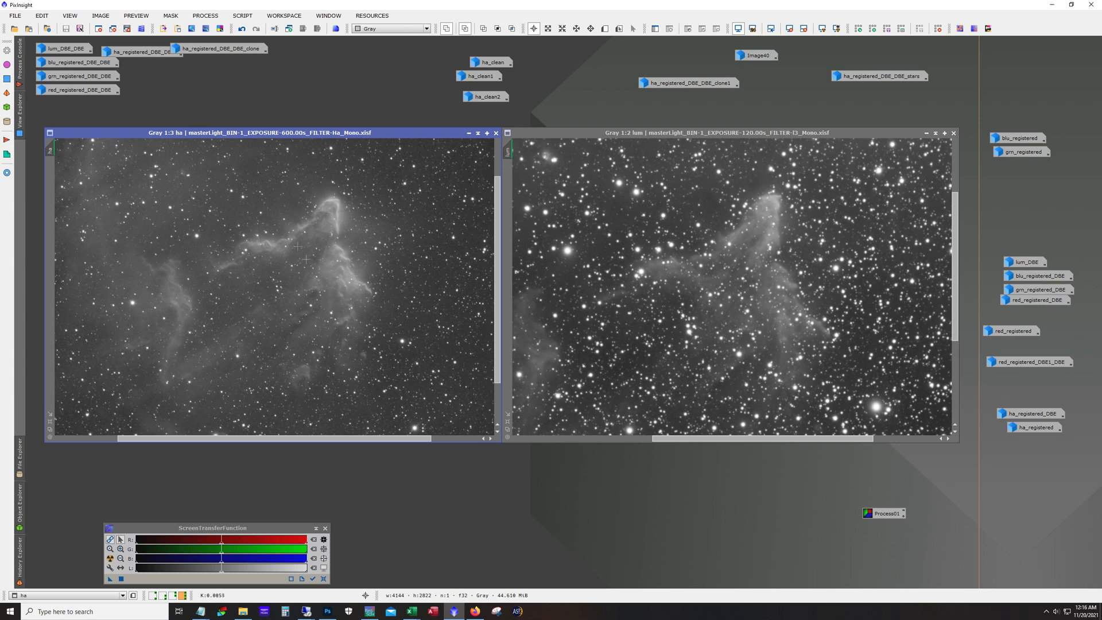
{"action": "scroll", "coordinate": [326, 235], "scroll_direction": "up", "scroll_amount": 1}
{"action": "scroll", "coordinate": [745, 287], "scroll_direction": "up", "scroll_amount": 1}
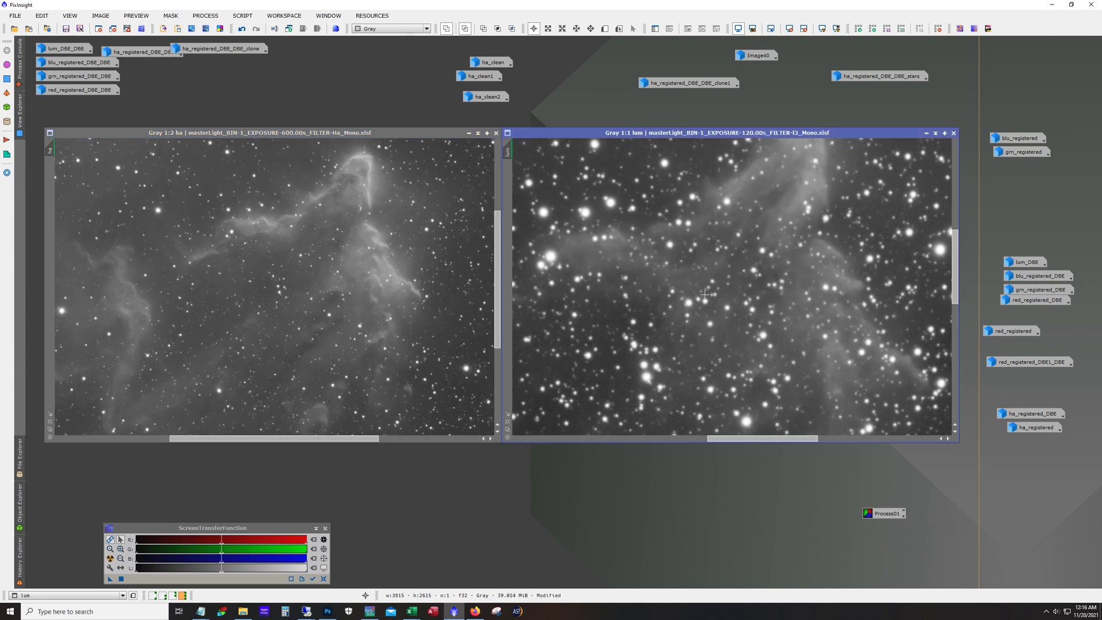
{"action": "left_click_drag", "start_coordinate": [955, 287], "coordinate": [955, 275]}
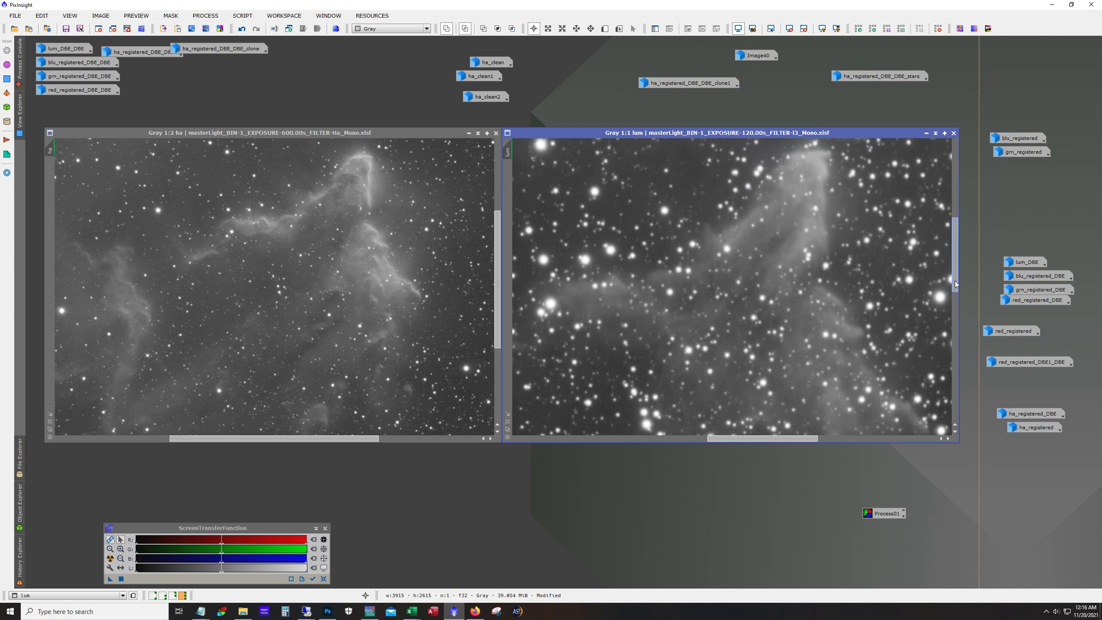
Toggle the screen stretch on lum and ha to compare, then iconize the ha image.
{"action": "key", "text": "ctrl+F12"}
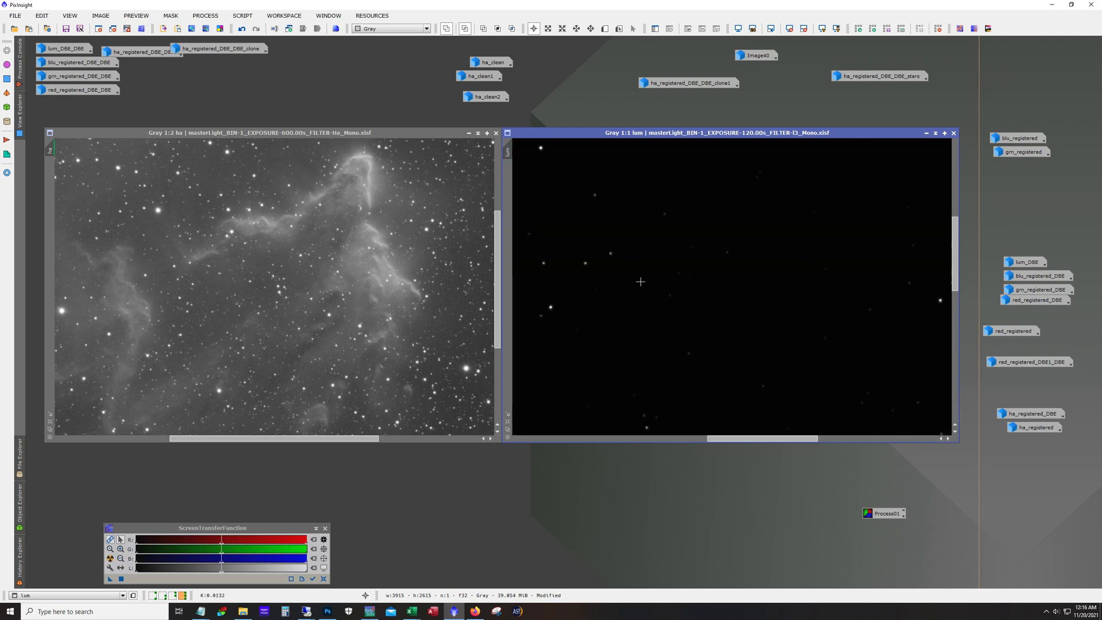
{"action": "key", "text": "ctrl+F12"}
{"action": "left_click", "coordinate": [347, 275]}
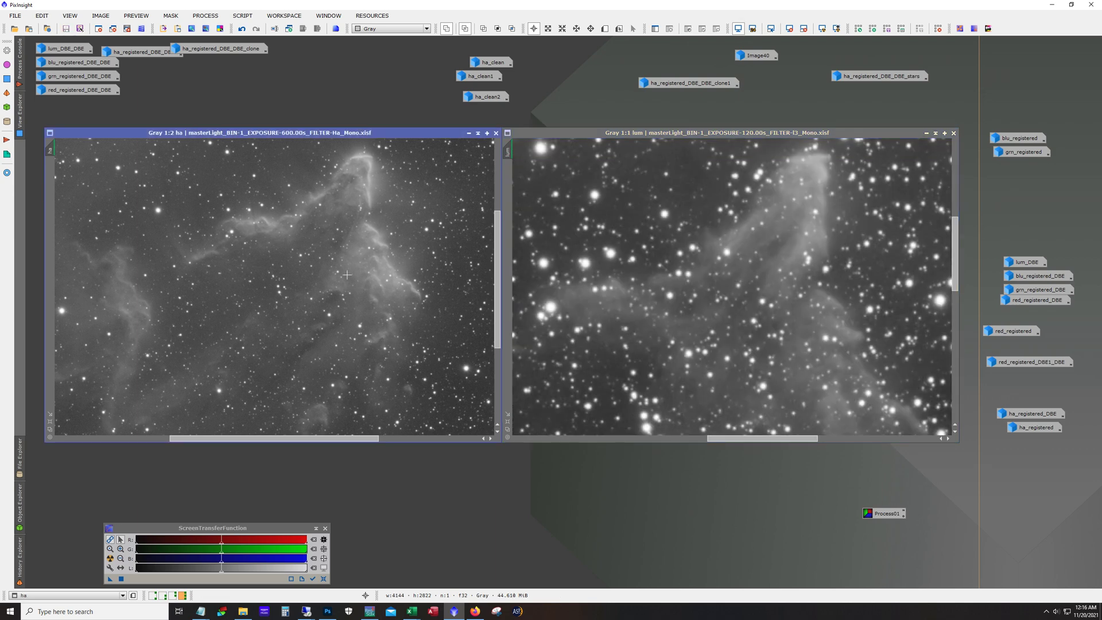
{"action": "key", "text": "ctrl+F12"}
{"action": "key", "text": "ctrl+F12"}
{"action": "scroll", "coordinate": [699, 347], "scroll_direction": "down", "scroll_amount": 2}
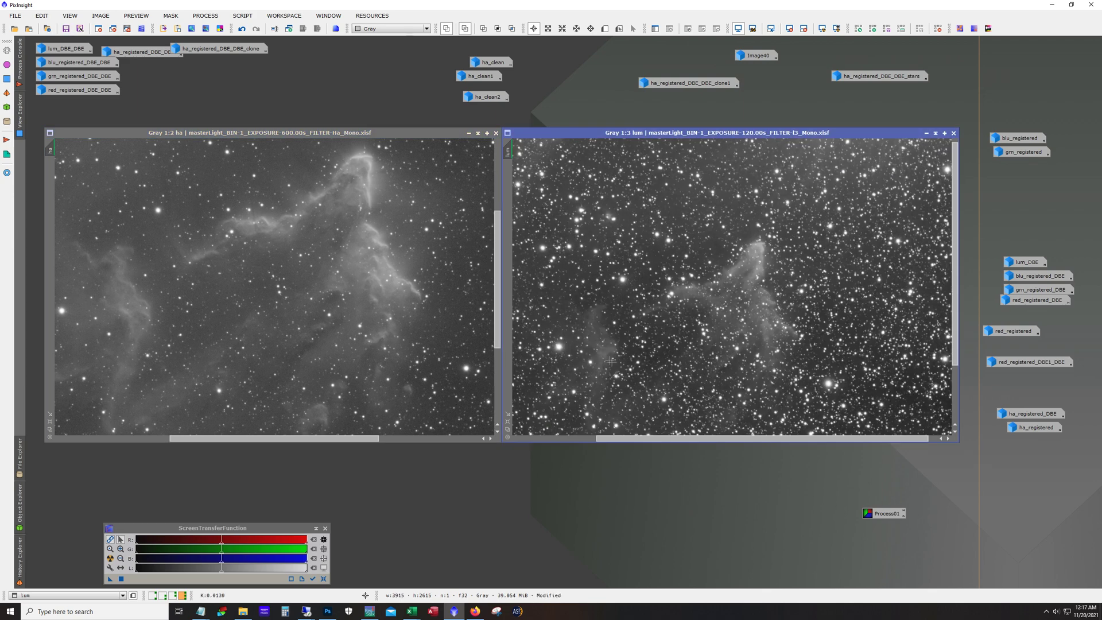
{"action": "scroll", "coordinate": [671, 346], "scroll_direction": "down", "scroll_amount": 1}
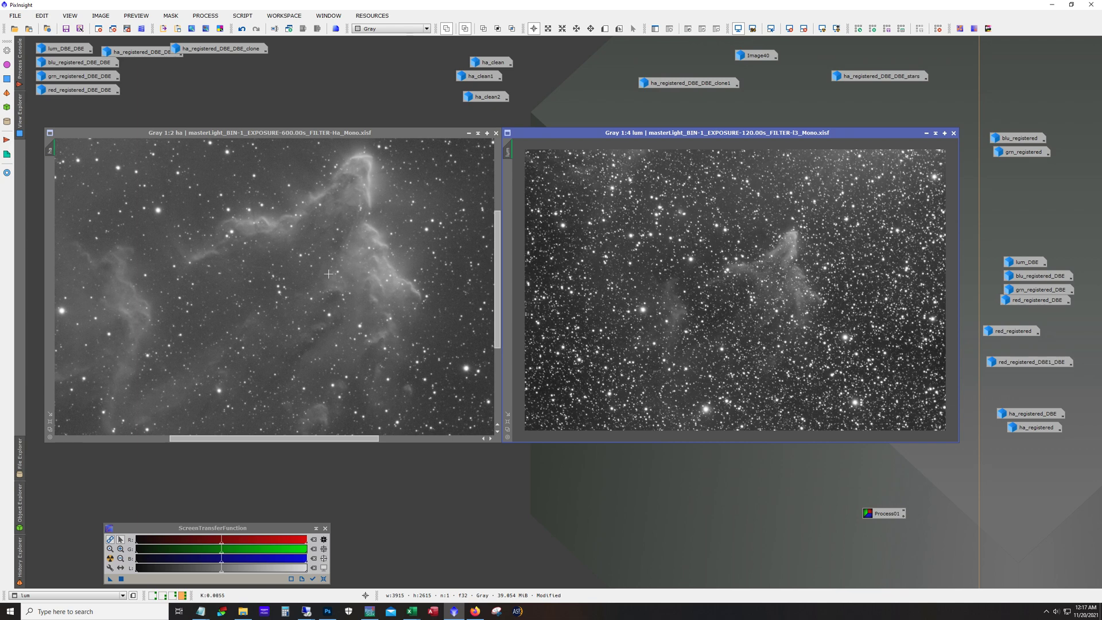
{"action": "scroll", "coordinate": [327, 274], "scroll_direction": "down", "scroll_amount": 2}
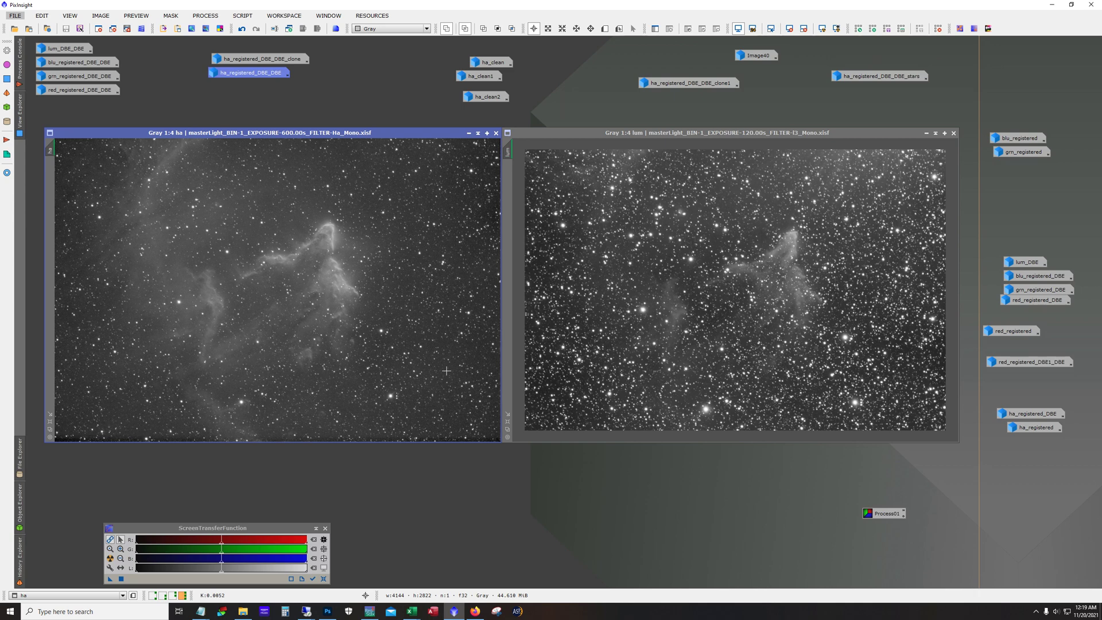
{"action": "left_click", "coordinate": [469, 133]}
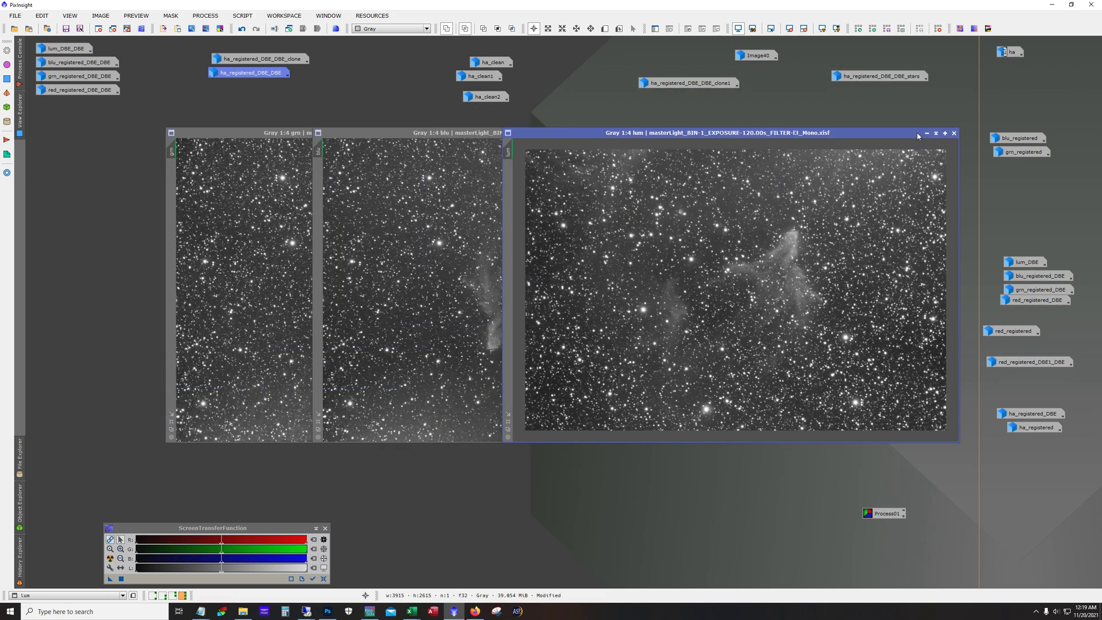
Iconize the lum, blu, red and grn windows and open ha_registered_DBE_DBE.
{"action": "left_click", "coordinate": [925, 134]}
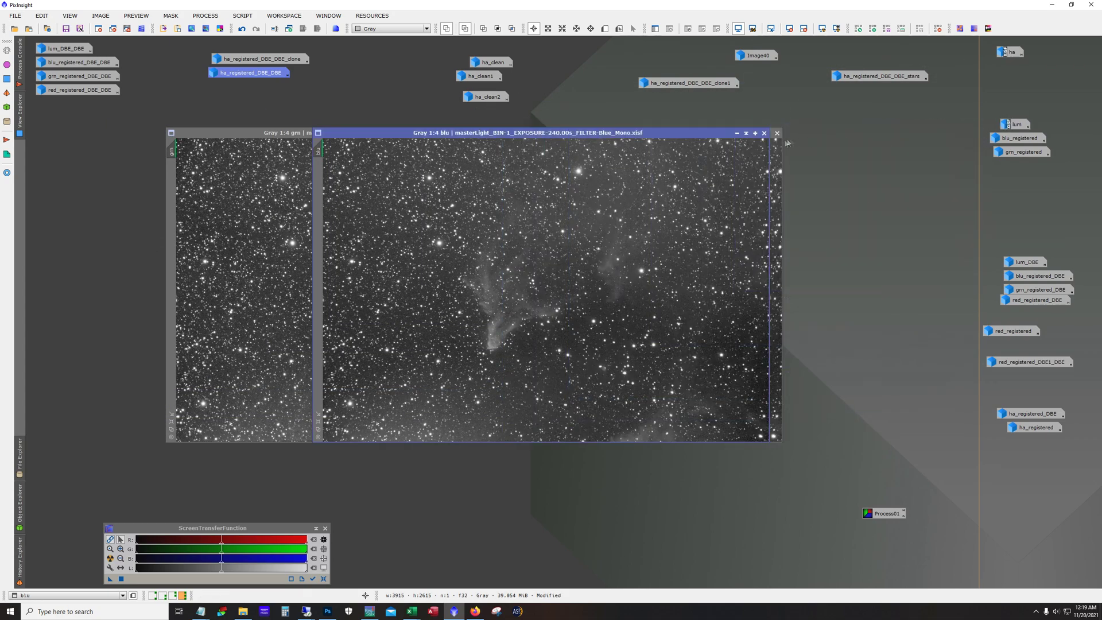
{"action": "left_click", "coordinate": [737, 133]}
{"action": "left_click", "coordinate": [746, 132]}
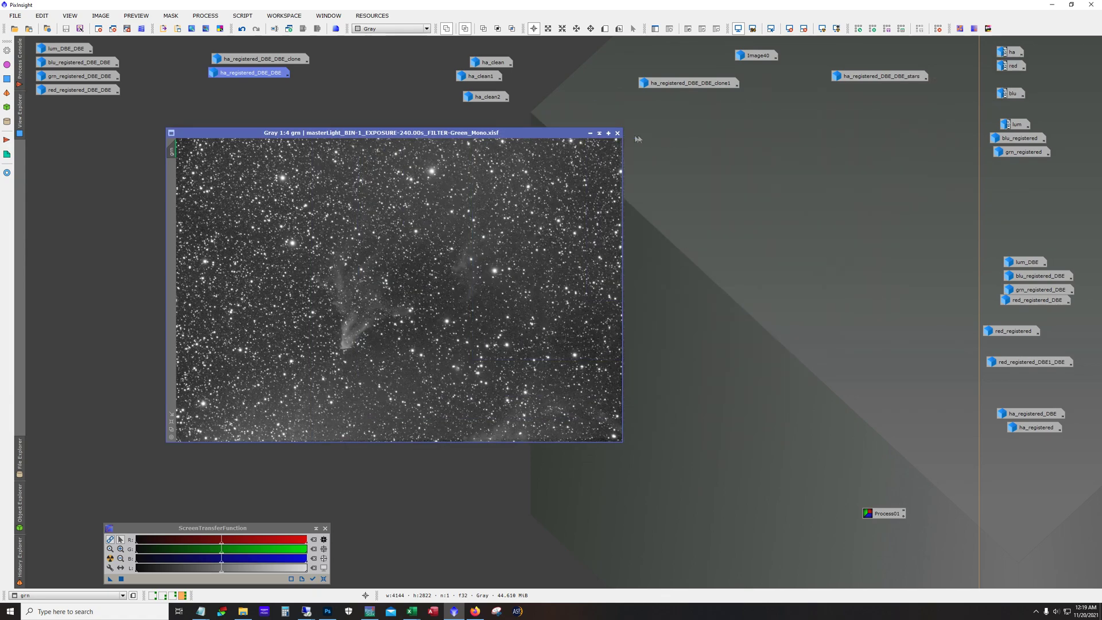
{"action": "left_click", "coordinate": [590, 133]}
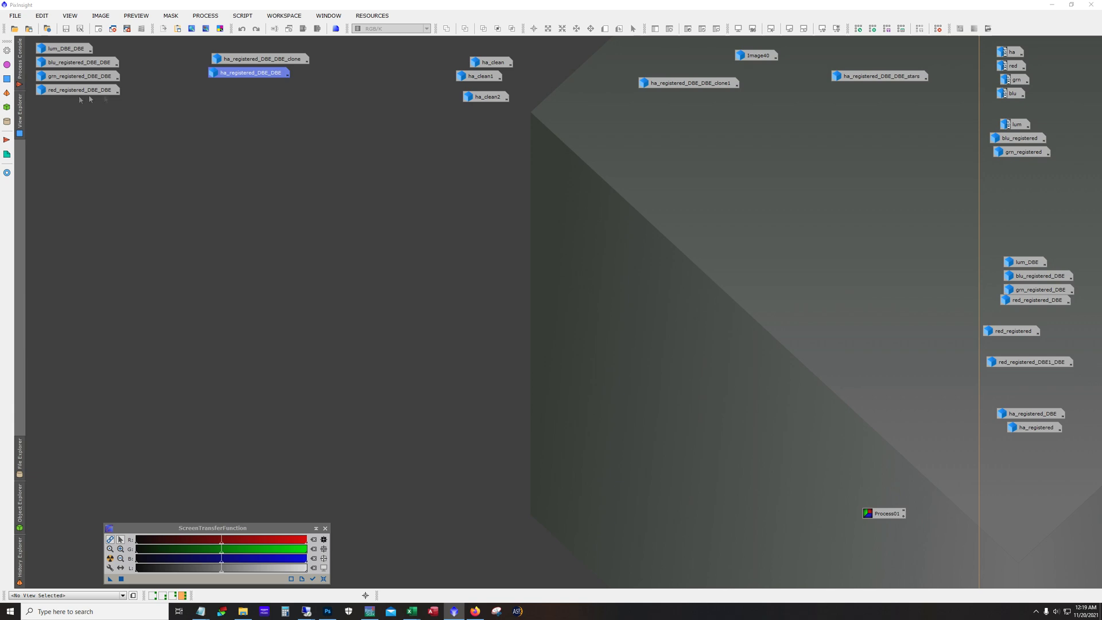
{"action": "double_click", "coordinate": [250, 75]}
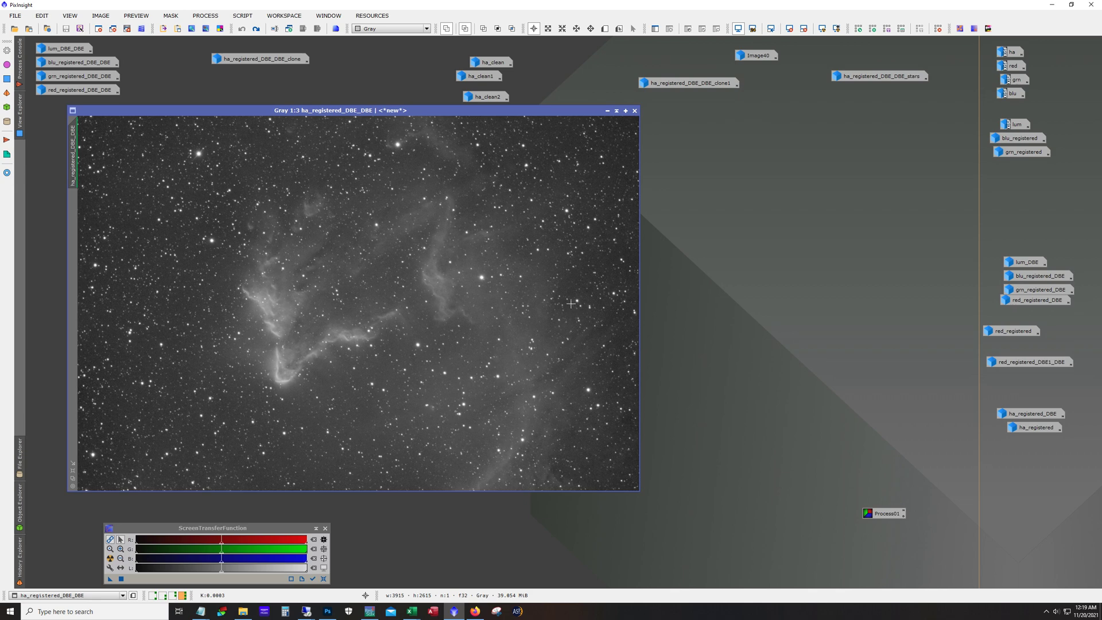
Open PixelMath, clear the old starless+stars expression and open the Expression Editor.
{"action": "left_click", "coordinate": [218, 16]}
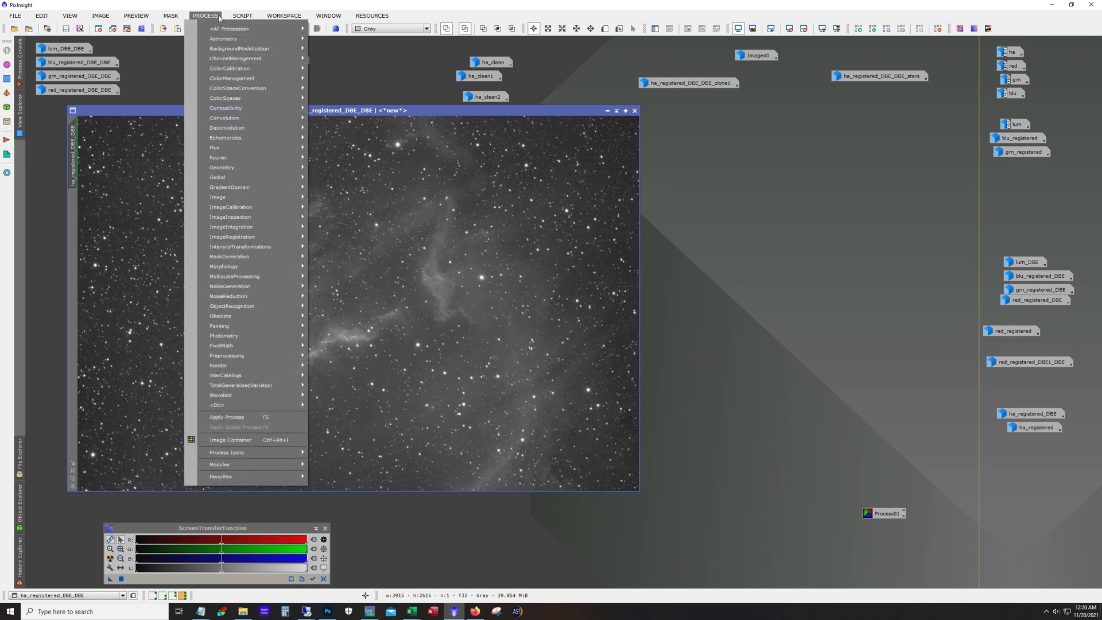
{"action": "mouse_move", "coordinate": [276, 346]}
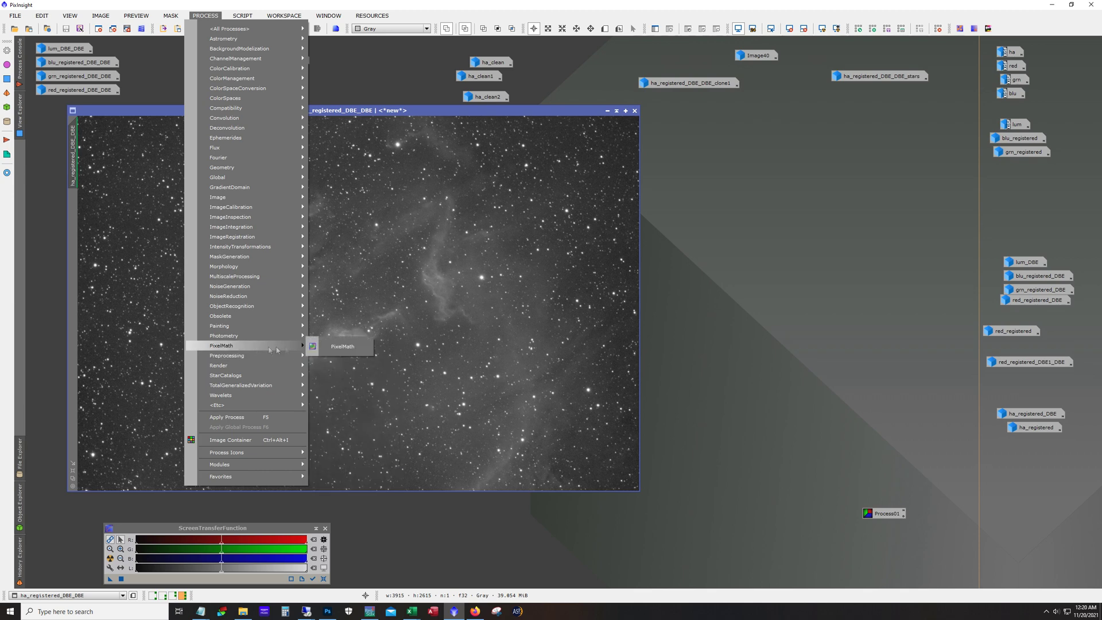
{"action": "left_click", "coordinate": [341, 346]}
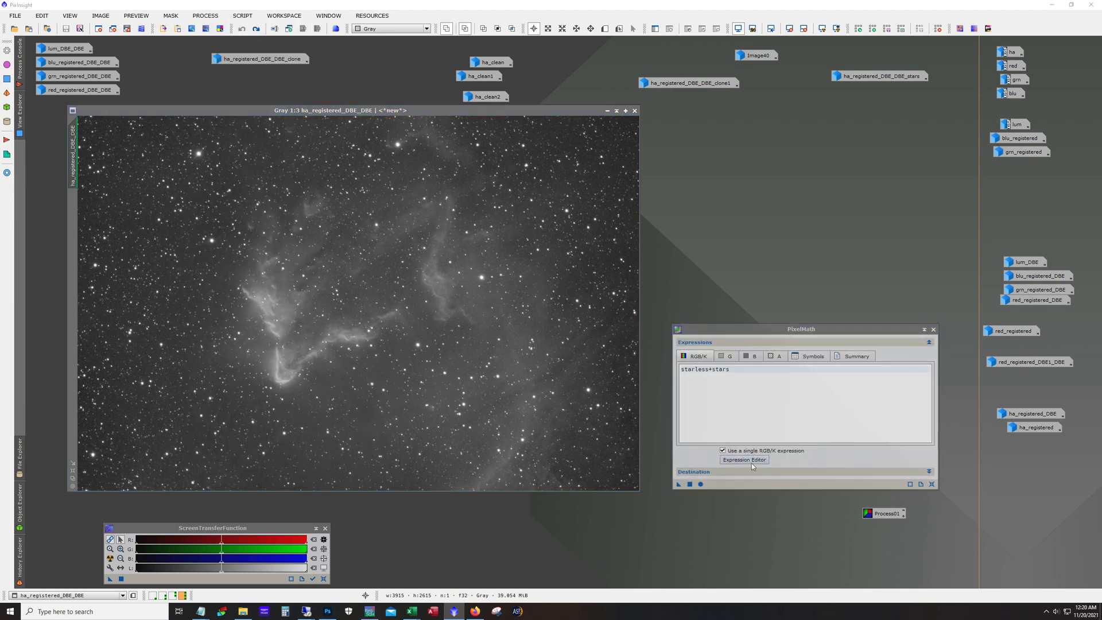
{"action": "left_click_drag", "start_coordinate": [740, 332], "coordinate": [721, 257]}
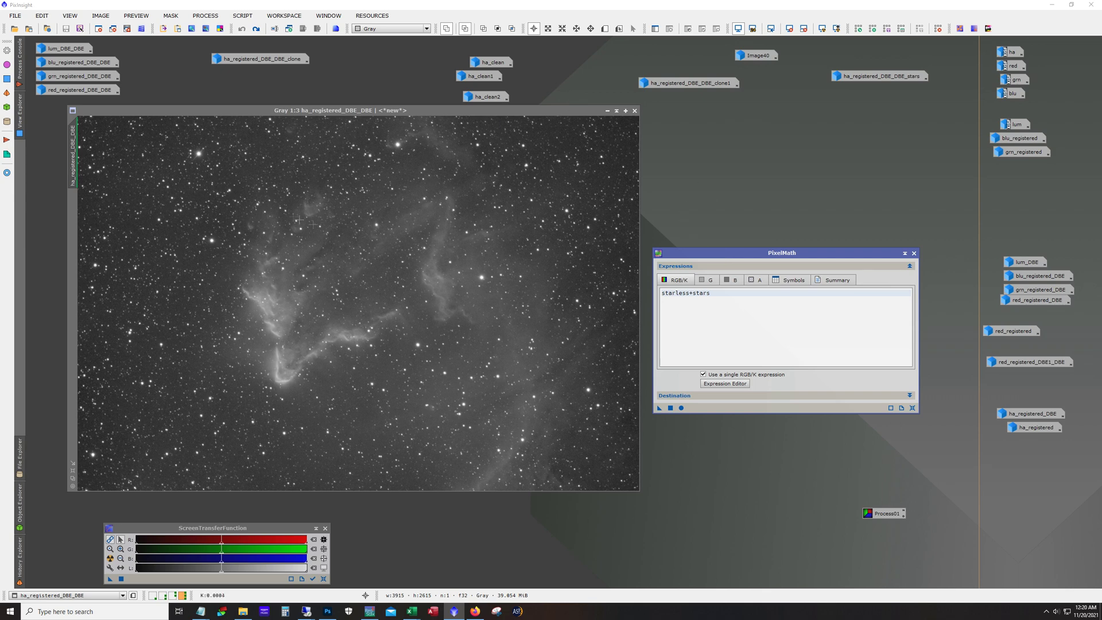
{"action": "left_click", "coordinate": [912, 408]}
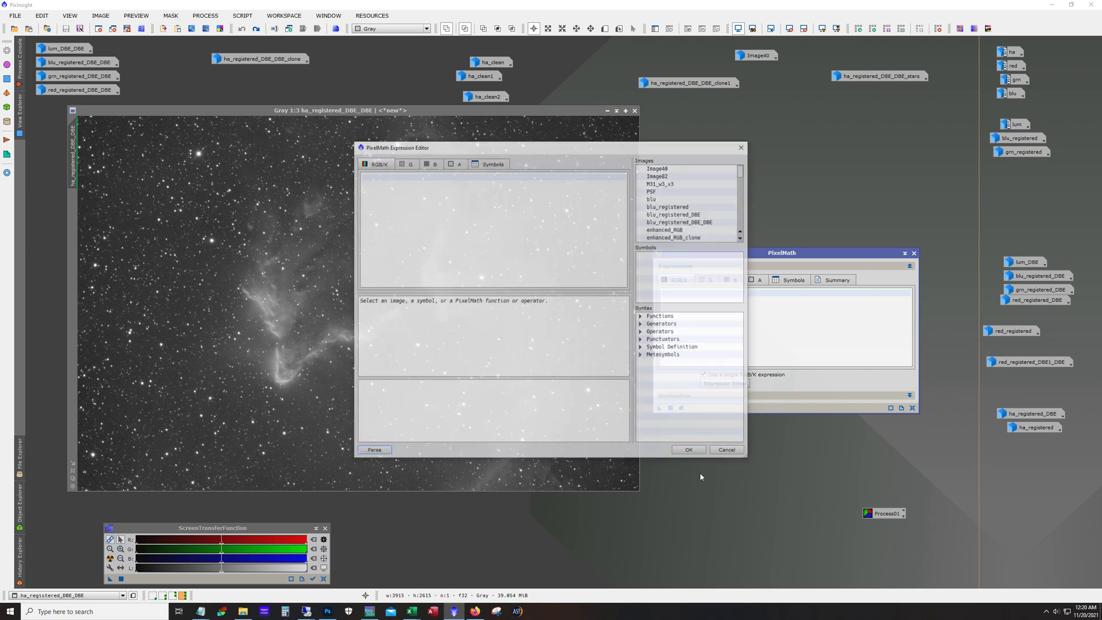
{"action": "left_click", "coordinate": [724, 383]}
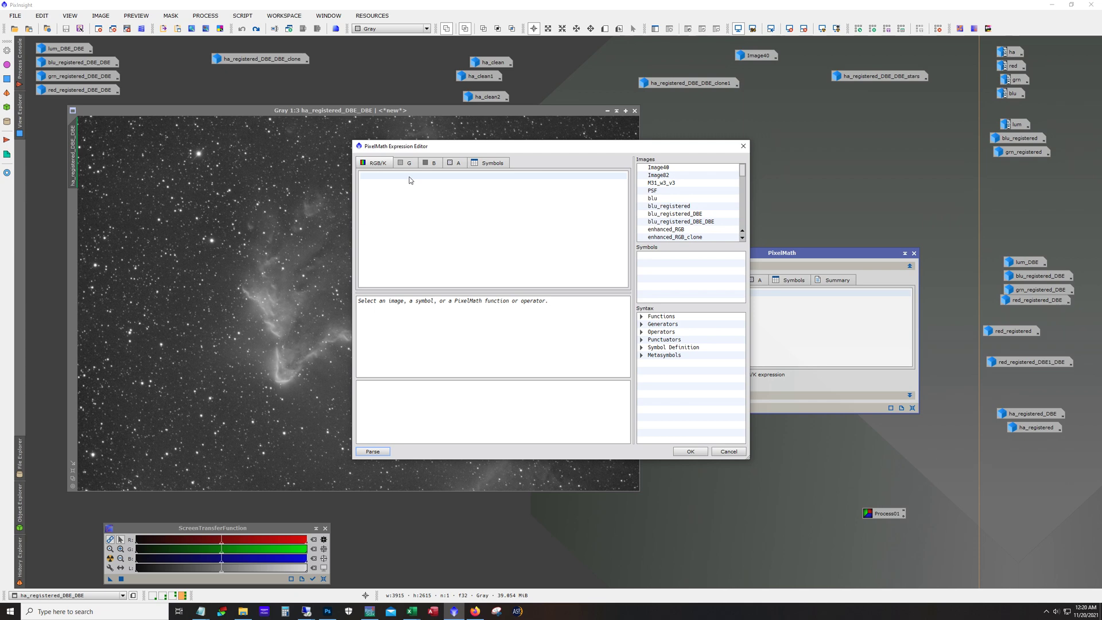
{"action": "left_click", "coordinate": [409, 180]}
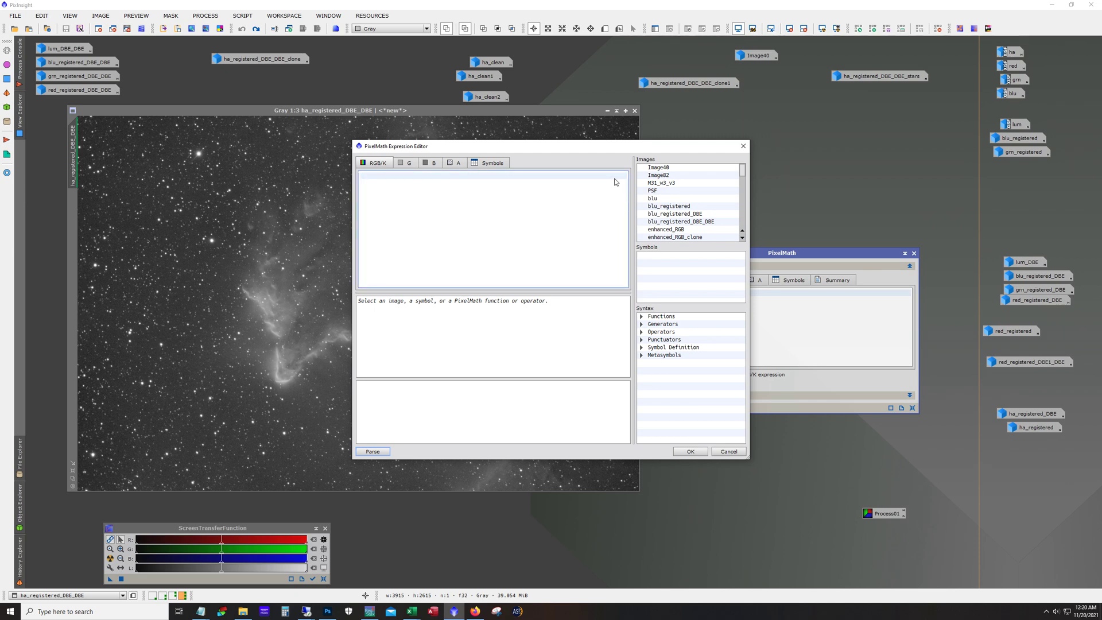
Enter ha_registered_DBE_DBE-Q*(red_registered_DBE_DBE-med(red_registered_DBE_DBE)) and accept the expression.
{"action": "scroll", "coordinate": [677, 201], "scroll_direction": "down", "scroll_amount": 5}
{"action": "scroll", "coordinate": [677, 202], "scroll_direction": "down", "scroll_amount": 3}
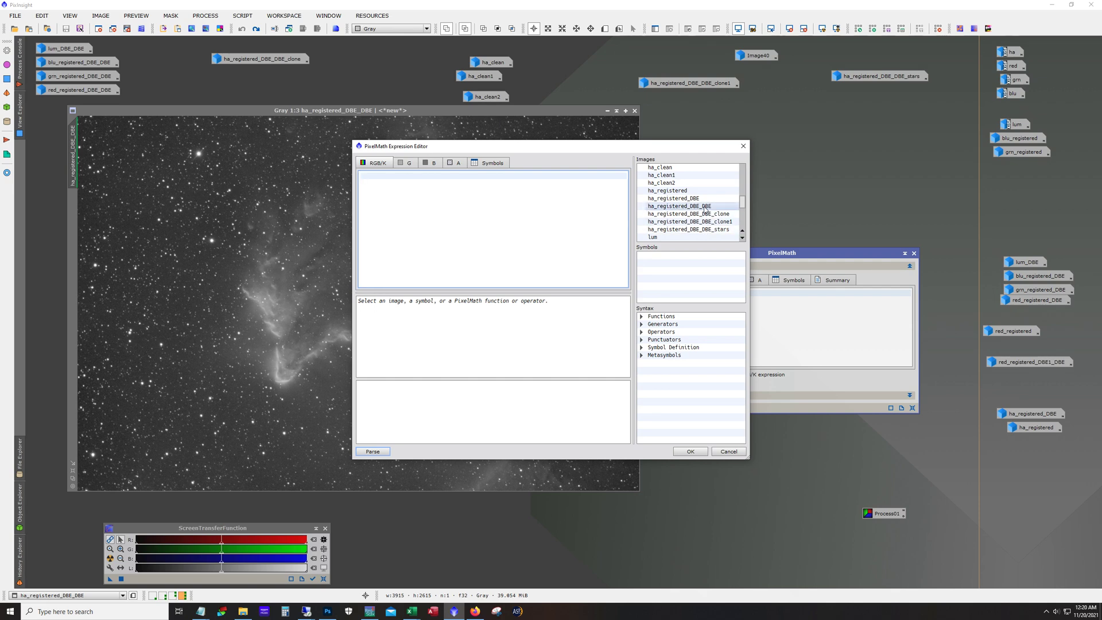
{"action": "double_click", "coordinate": [705, 207]}
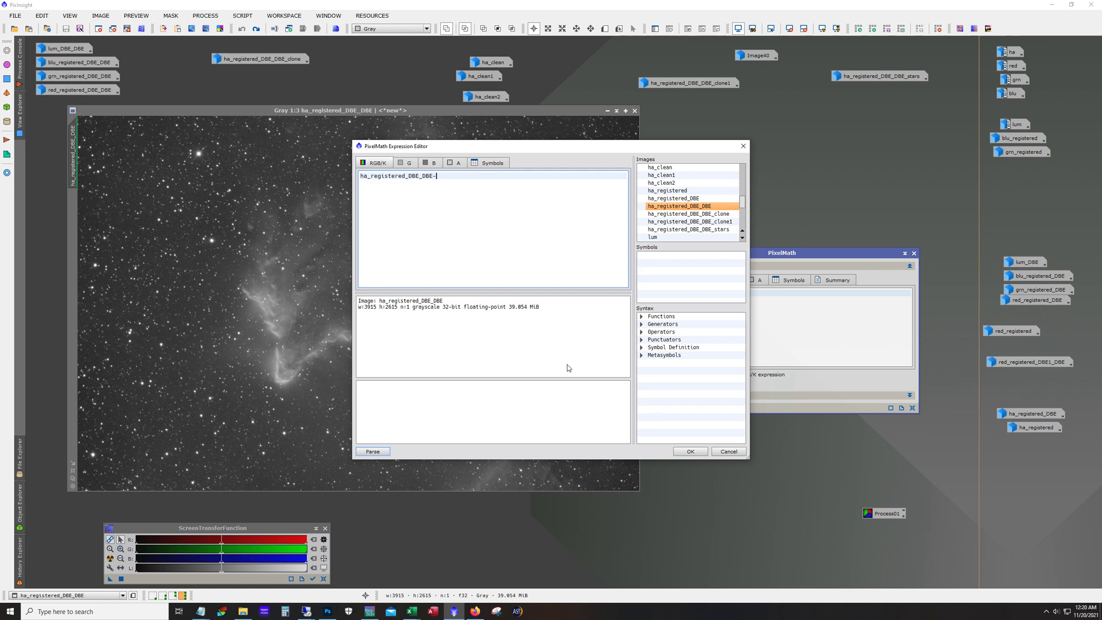
{"action": "type", "text": "-Q*("}
{"action": "scroll", "coordinate": [712, 209], "scroll_direction": "down", "scroll_amount": 3}
{"action": "scroll", "coordinate": [712, 210], "scroll_direction": "down", "scroll_amount": 2}
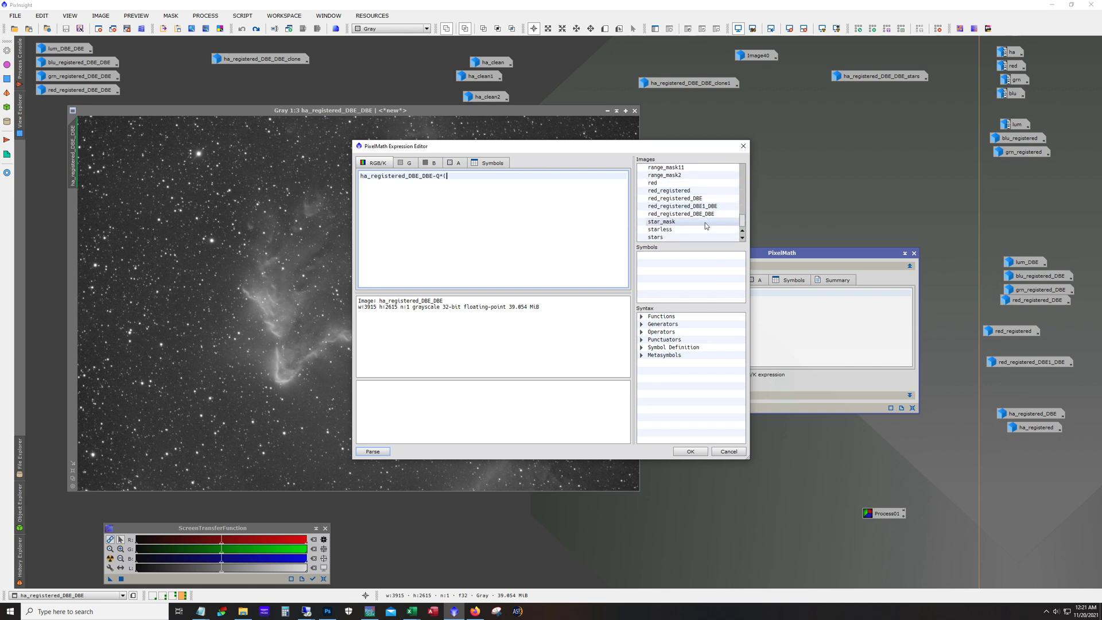
{"action": "double_click", "coordinate": [688, 213]}
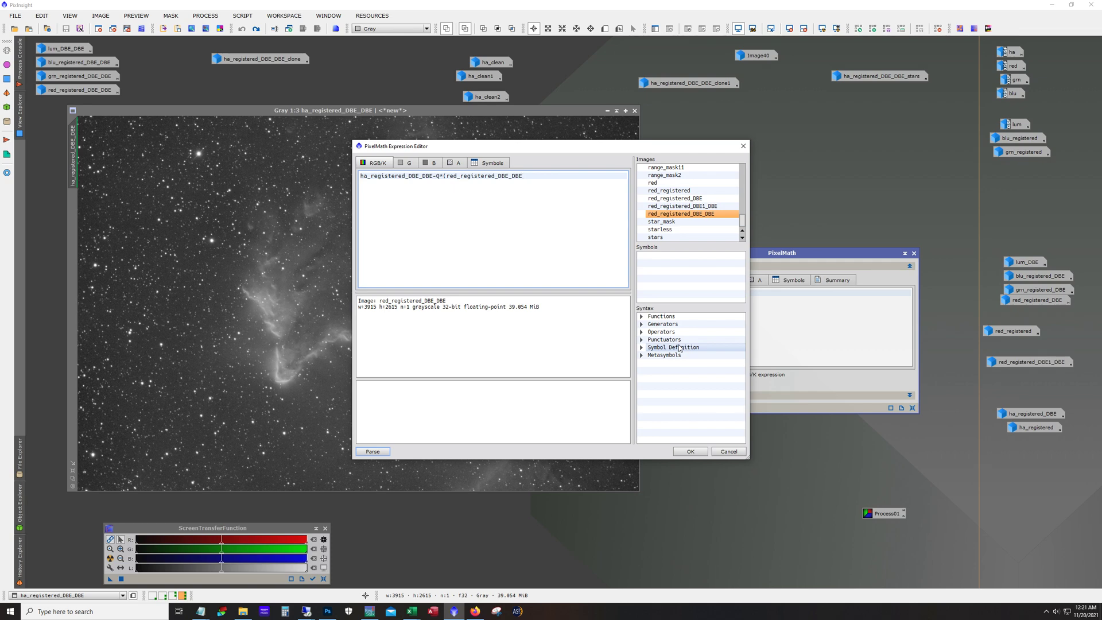
{"action": "type", "text": "-med("}
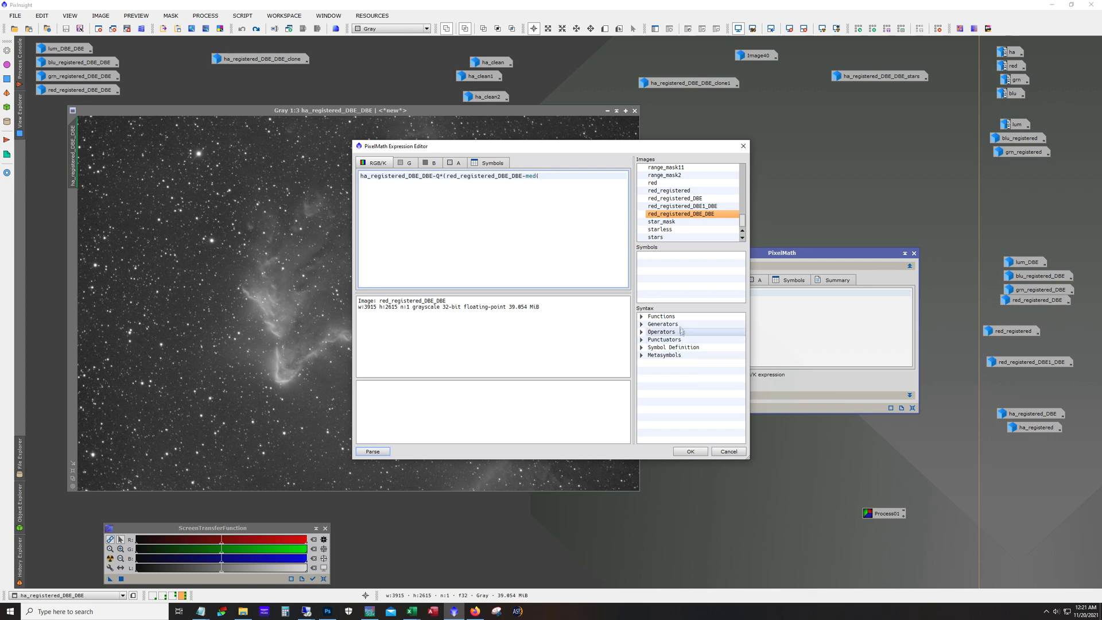
{"action": "double_click", "coordinate": [687, 216]}
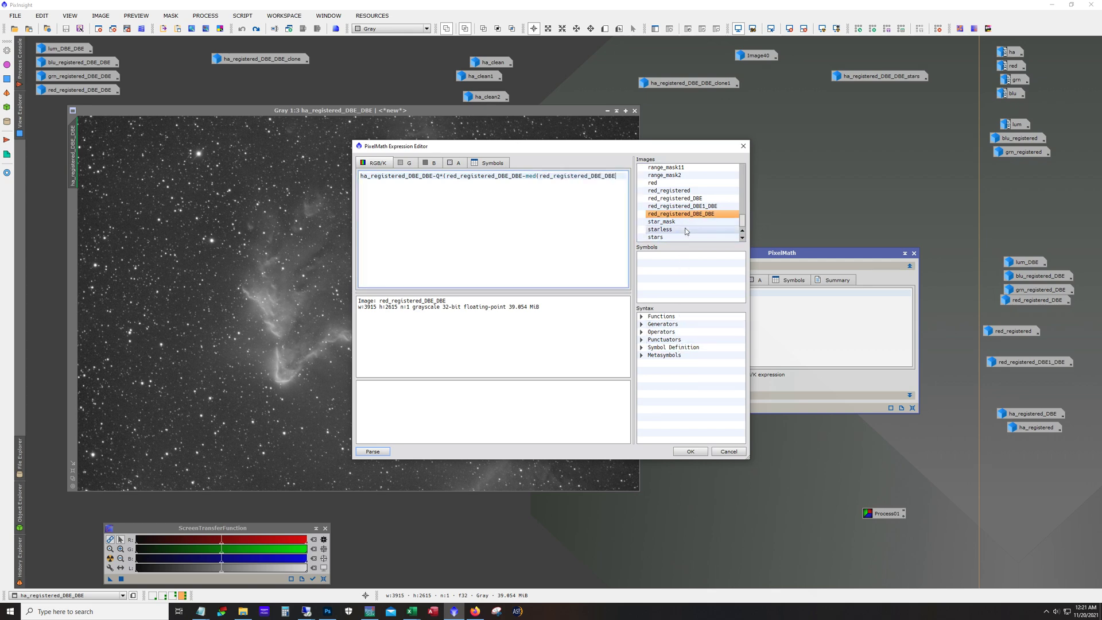
{"action": "type", "text": "))"}
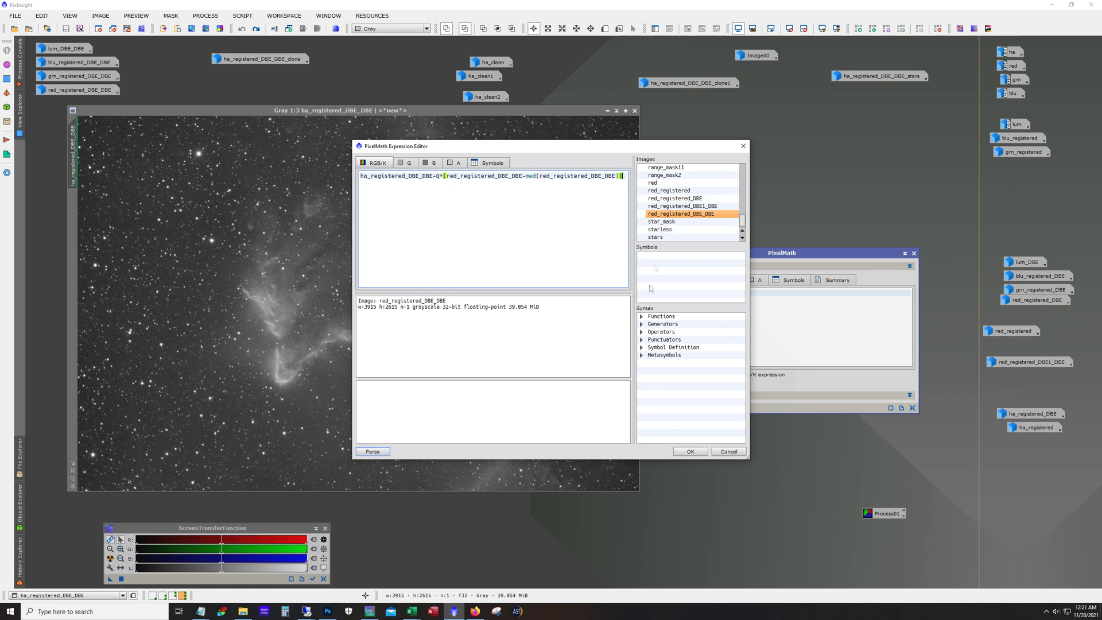
{"action": "left_click", "coordinate": [679, 453]}
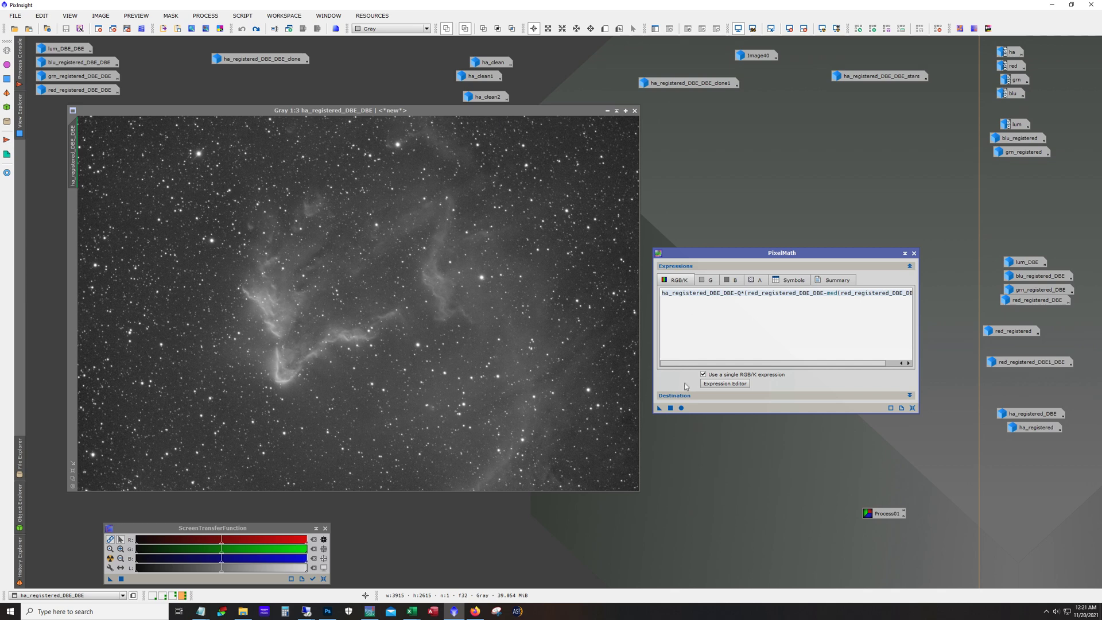
Set PixelMath's destination to create a new image with Image Id Ha_clean.
{"action": "left_click", "coordinate": [683, 395]}
{"action": "left_click_drag", "start_coordinate": [738, 259], "coordinate": [726, 176]}
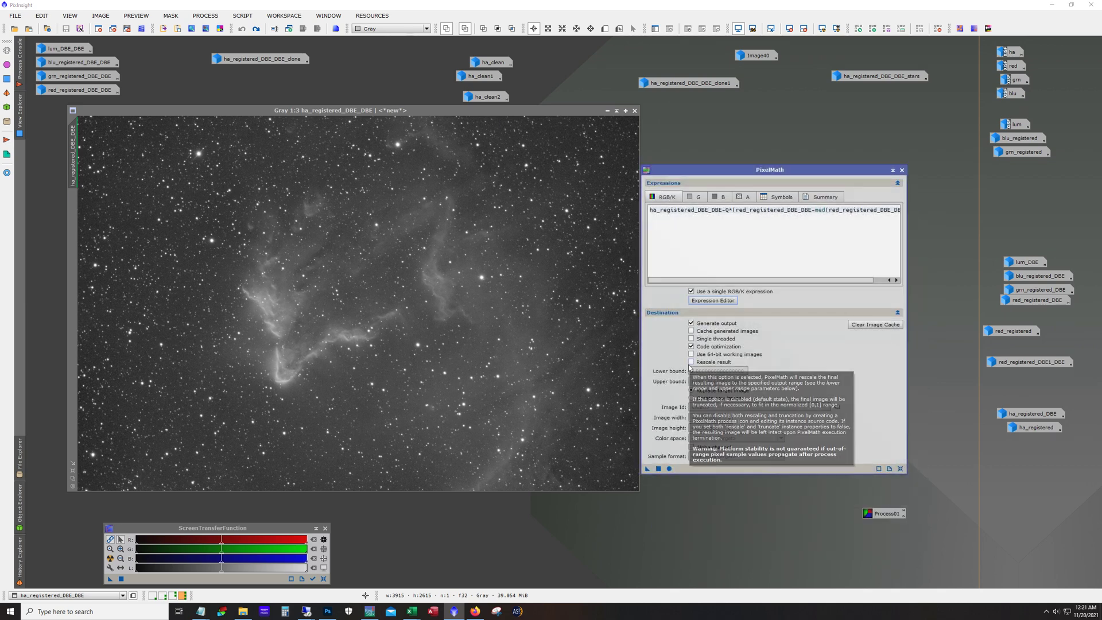
{"action": "left_click", "coordinate": [691, 398]}
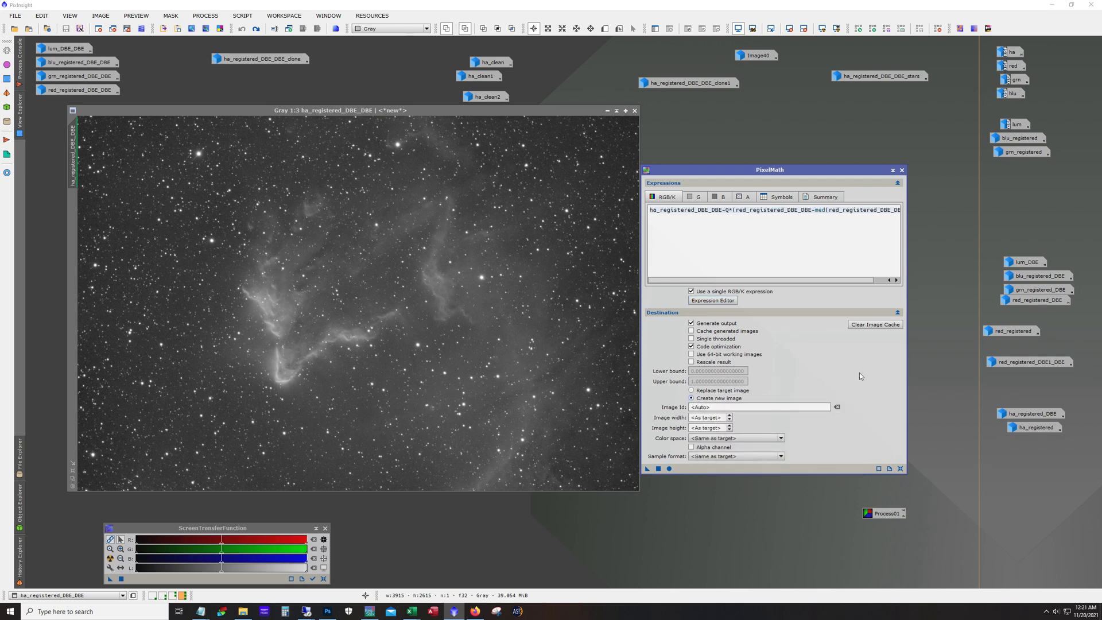
{"action": "left_click", "coordinate": [732, 408]}
Apply the expression, read the 'No such image' console error, and begin defining symbol Q.
{"action": "mouse_move", "coordinate": [475, 68]}
{"action": "left_click", "coordinate": [658, 468]}
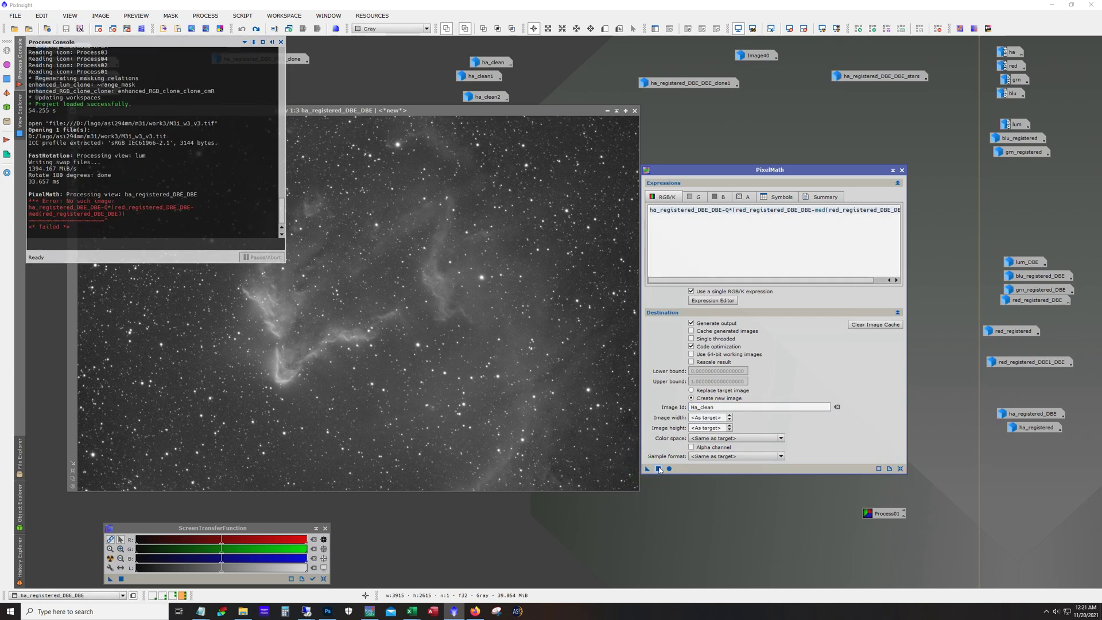
{"action": "left_click", "coordinate": [192, 221]}
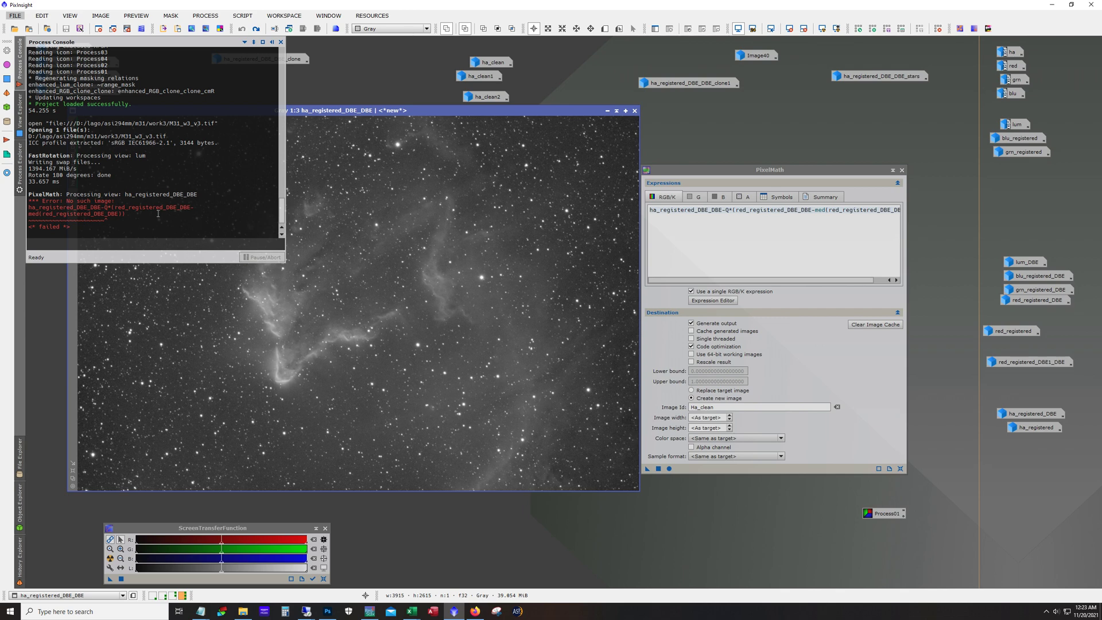
{"action": "left_click_drag", "start_coordinate": [99, 230], "coordinate": [33, 201]}
{"action": "left_click", "coordinate": [108, 240]}
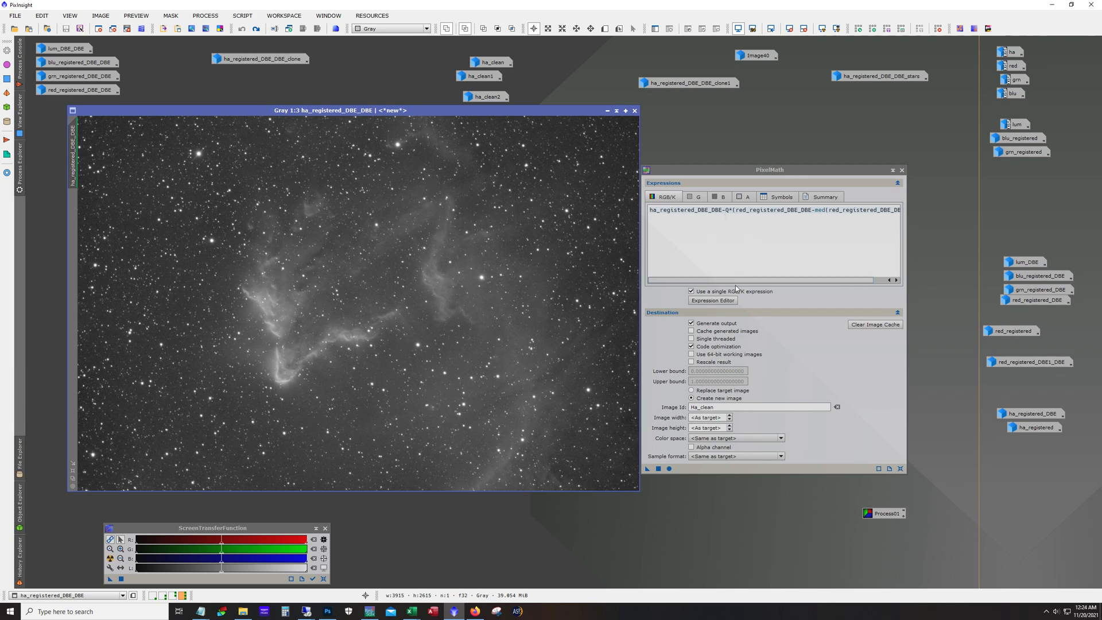
{"action": "left_click", "coordinate": [780, 216]}
Replace the old symbols with Q=0.143 and run the continuum-subtraction expression to create Ha_clean.
{"action": "key", "text": "ctrl+a"}
{"action": "key", "text": "Delete"}
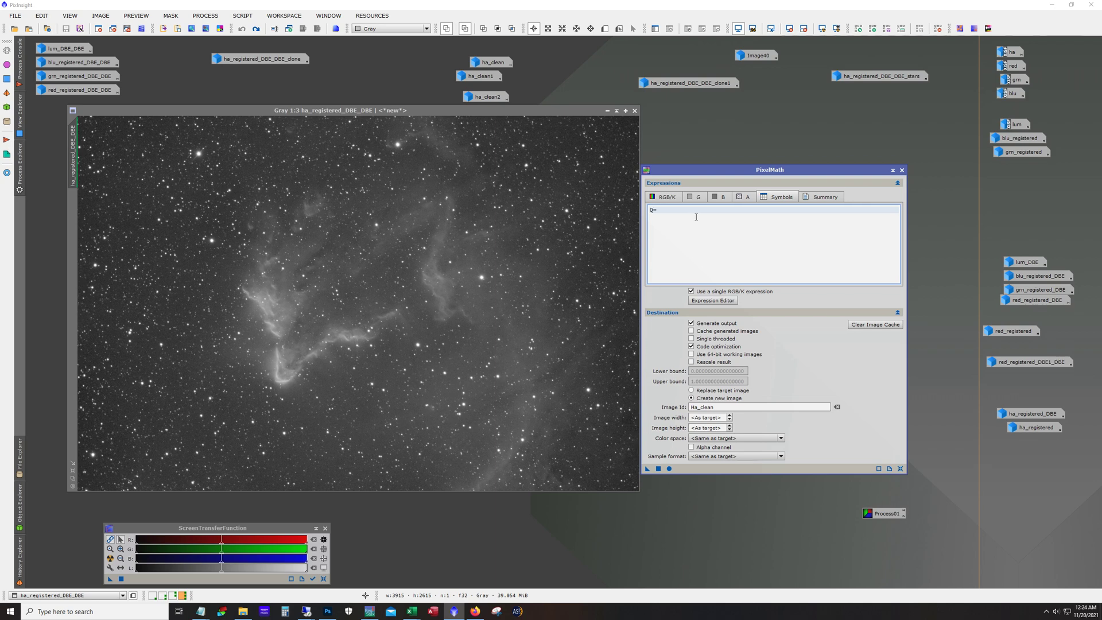
{"action": "type", "text": "Q=0.143"}
{"action": "left_click", "coordinate": [663, 197]}
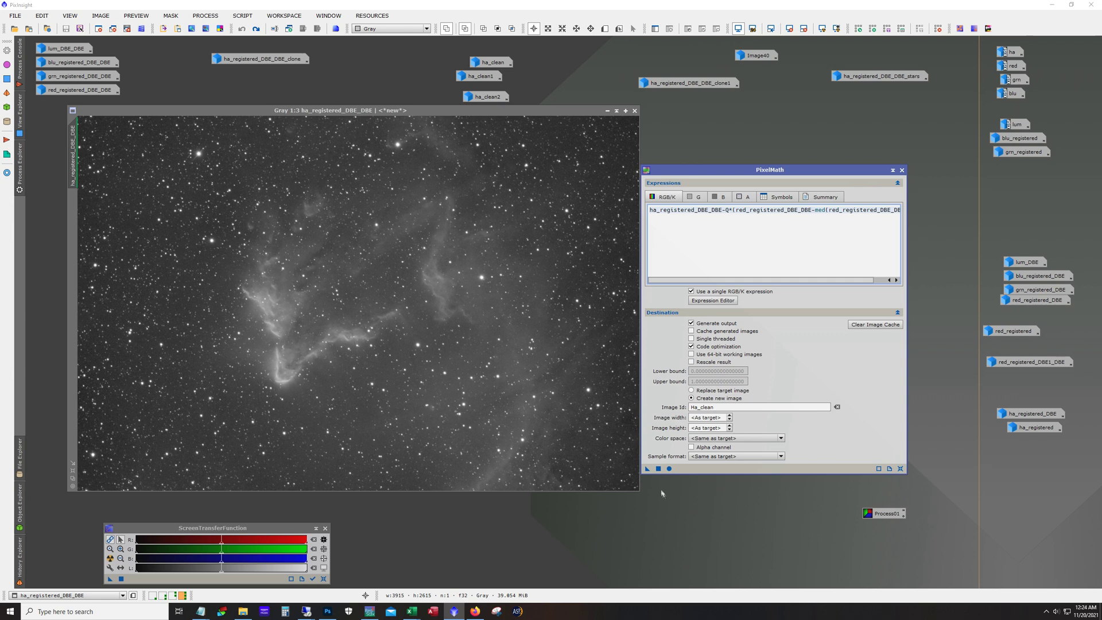
{"action": "left_click", "coordinate": [658, 468]}
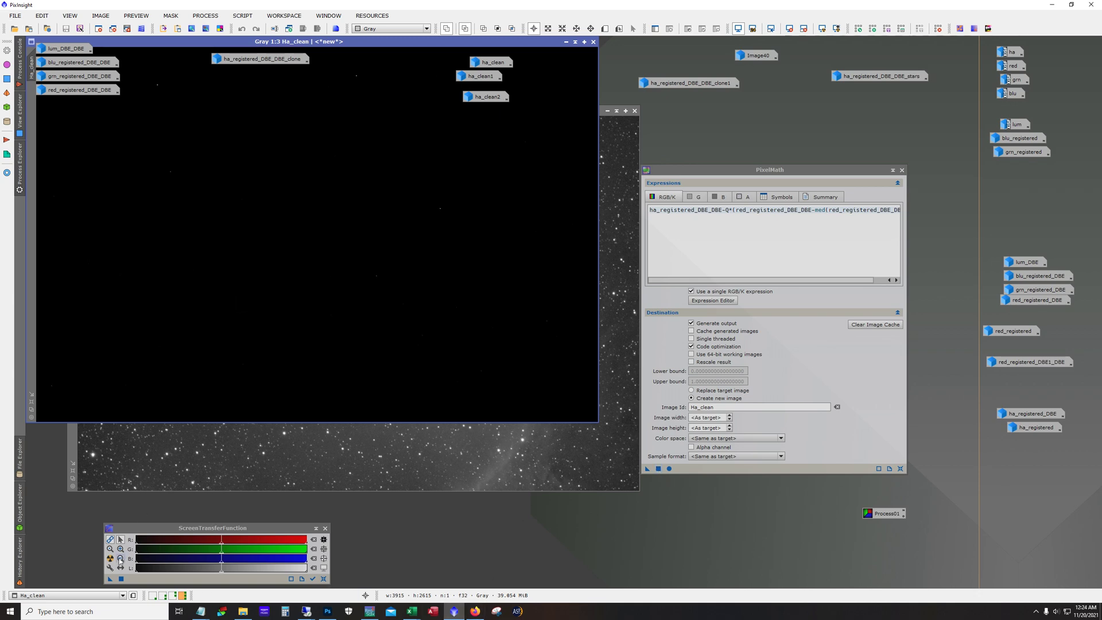
Apply an STF auto stretch to Ha_clean to reveal the nebula, then reposition its window.
{"action": "left_click", "coordinate": [110, 558]}
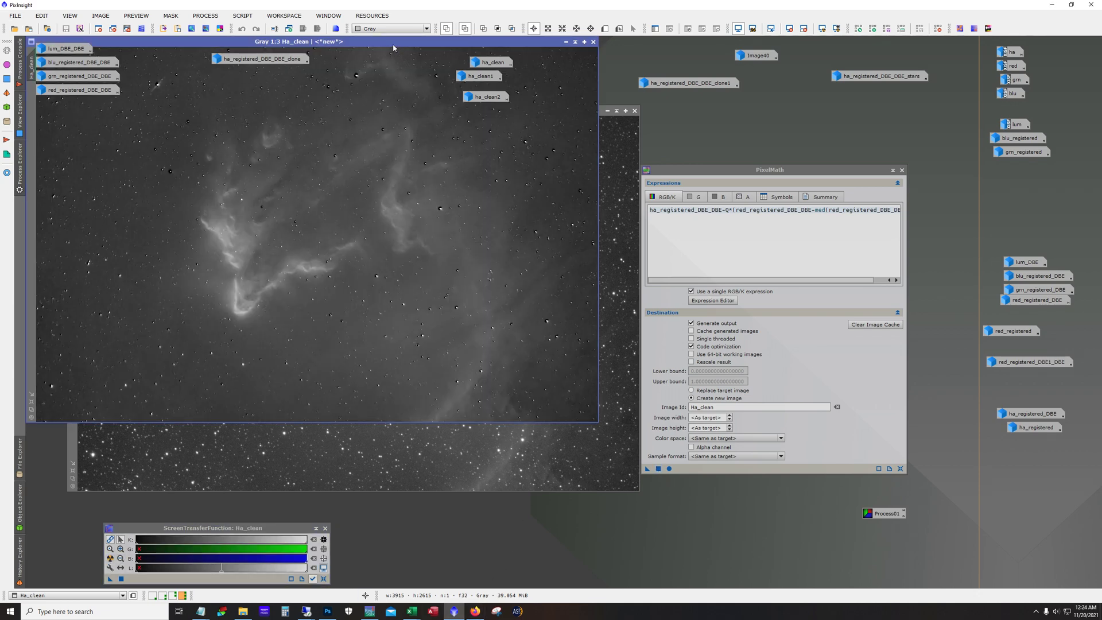
{"action": "left_click_drag", "start_coordinate": [394, 43], "coordinate": [406, 122]}
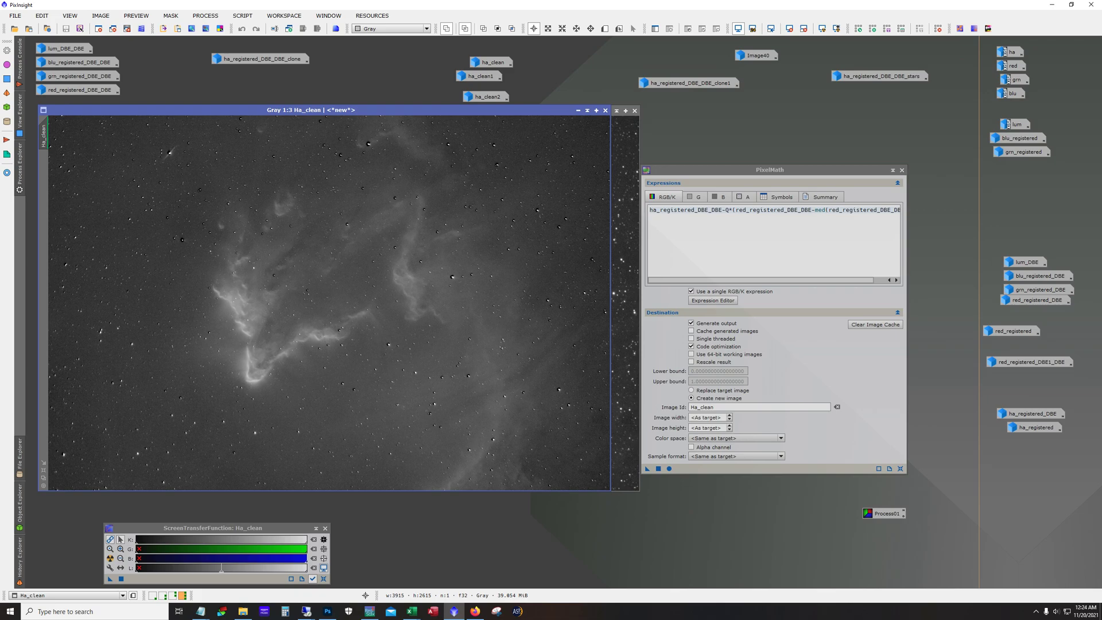
{"action": "key", "text": "alt+Tab"}
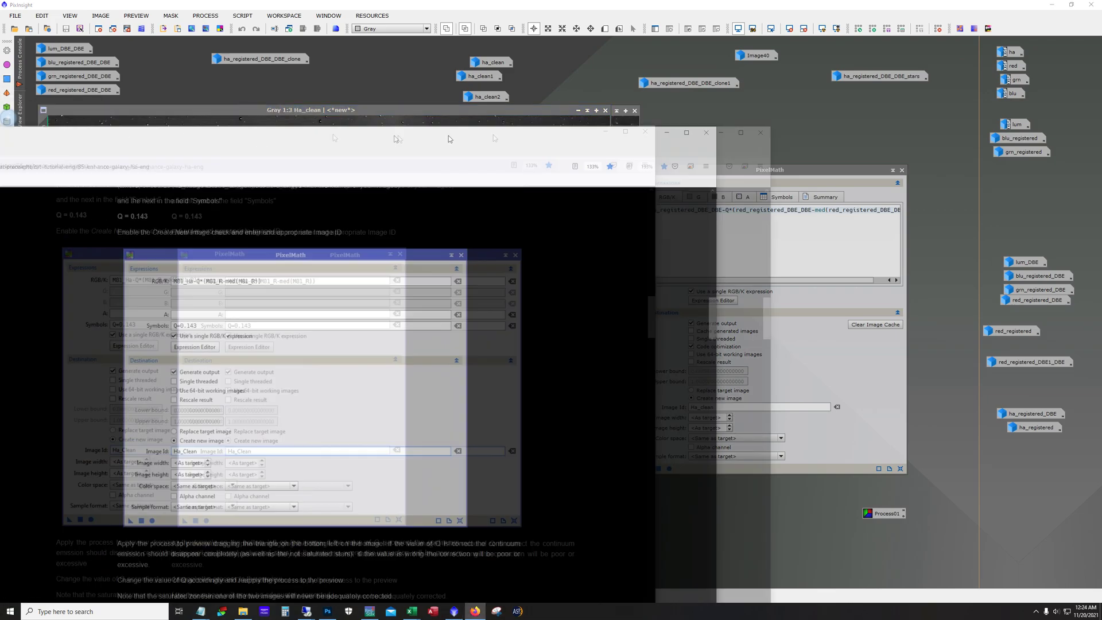
{"action": "scroll", "coordinate": [669, 279], "scroll_direction": "down", "scroll_amount": 2}
{"action": "scroll", "coordinate": [669, 281], "scroll_direction": "down", "scroll_amount": 4}
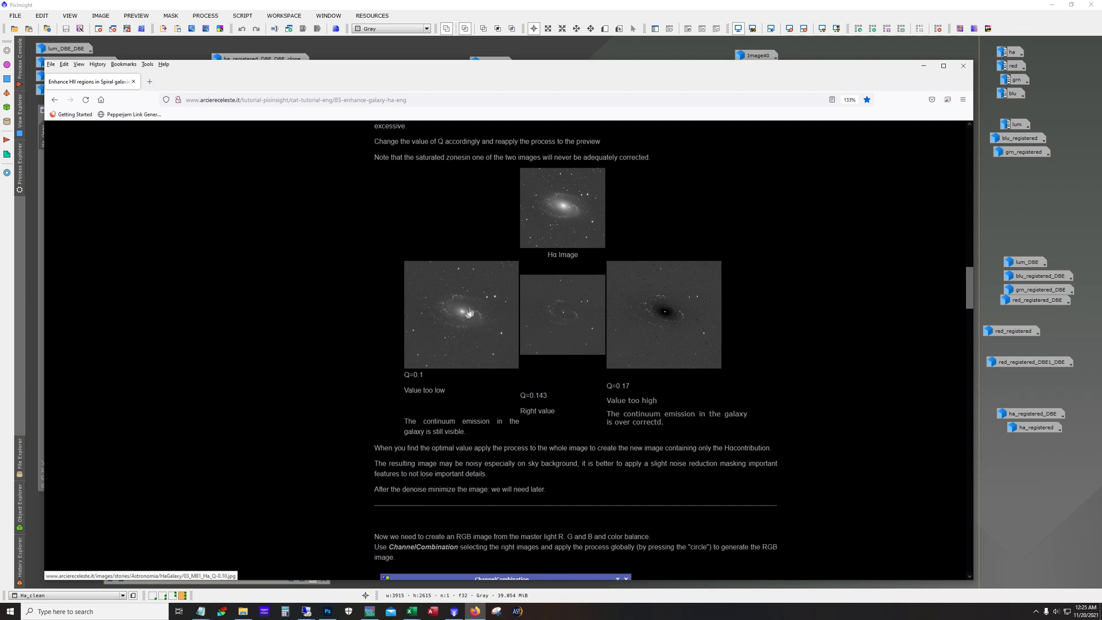
{"action": "left_click_drag", "start_coordinate": [759, 76], "coordinate": [60, 109]}
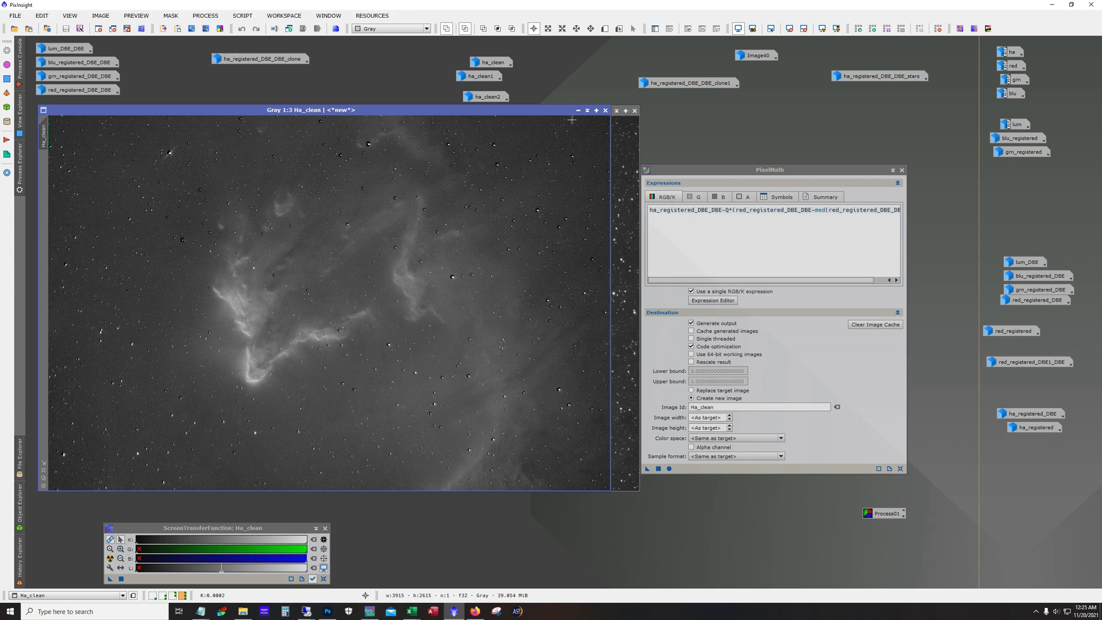
Open the ha_clean, ha_clean1 and ha_clean2 images for comparison.
{"action": "double_click", "coordinate": [489, 62]}
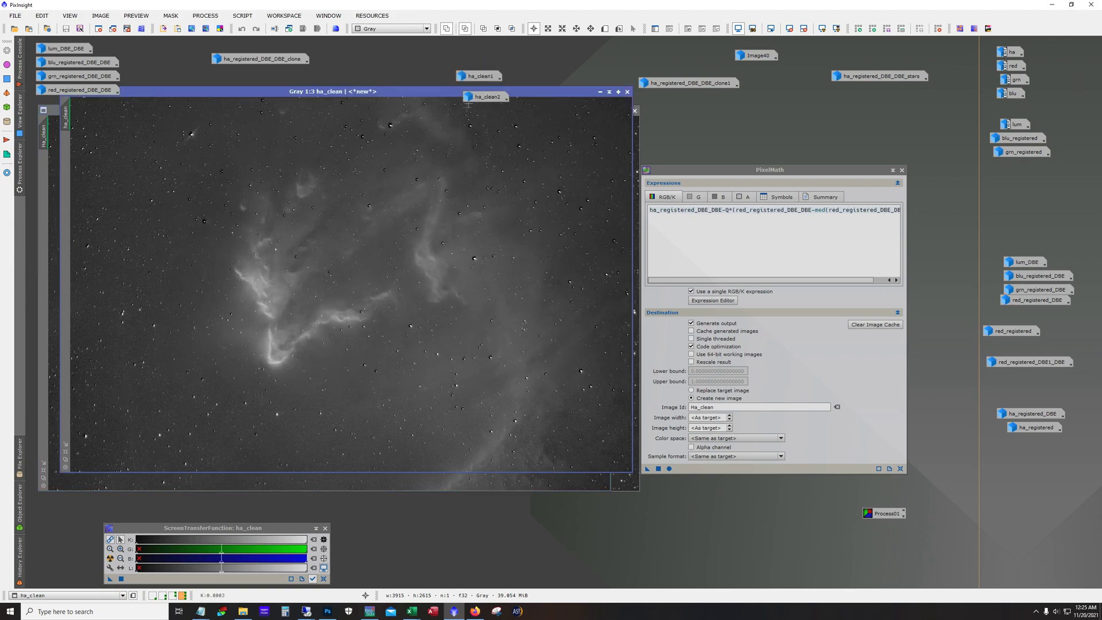
{"action": "double_click", "coordinate": [488, 77]}
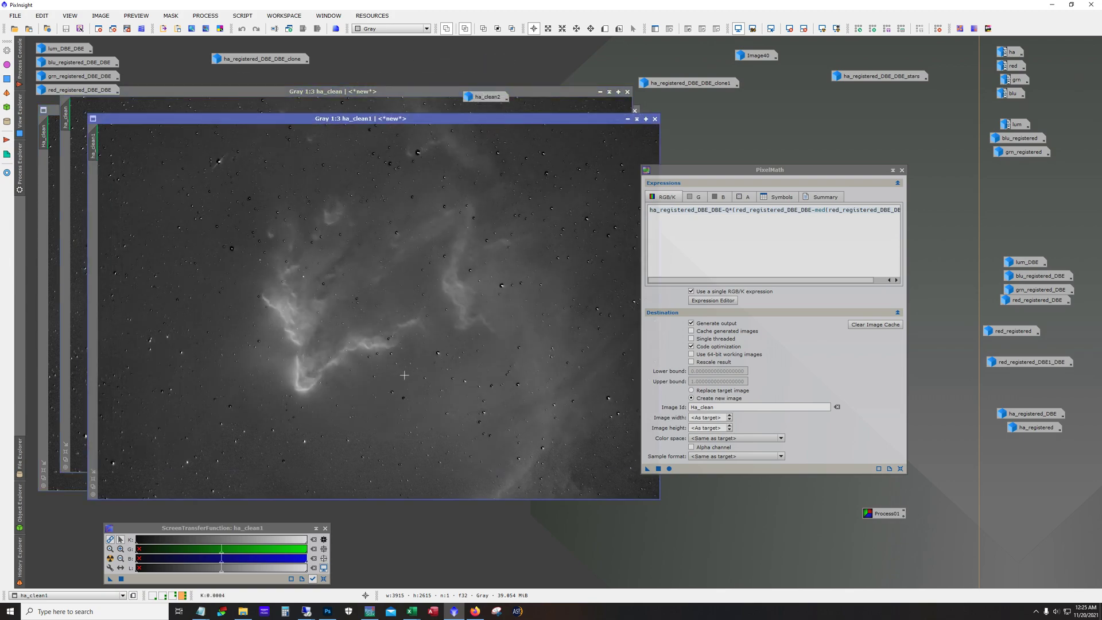
{"action": "double_click", "coordinate": [476, 97]}
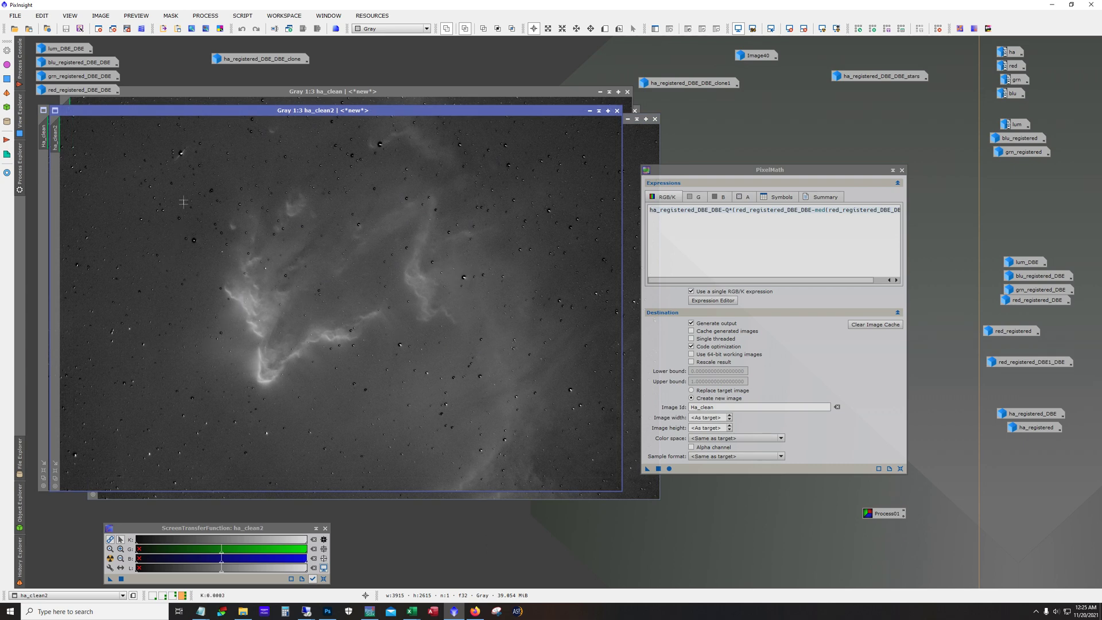
Iconize ha_clean2, ha_clean1, ha_clean and Ha_clean, placing the Ha_clean icon beside the others.
{"action": "left_click", "coordinate": [589, 110]}
{"action": "left_click", "coordinate": [627, 118]}
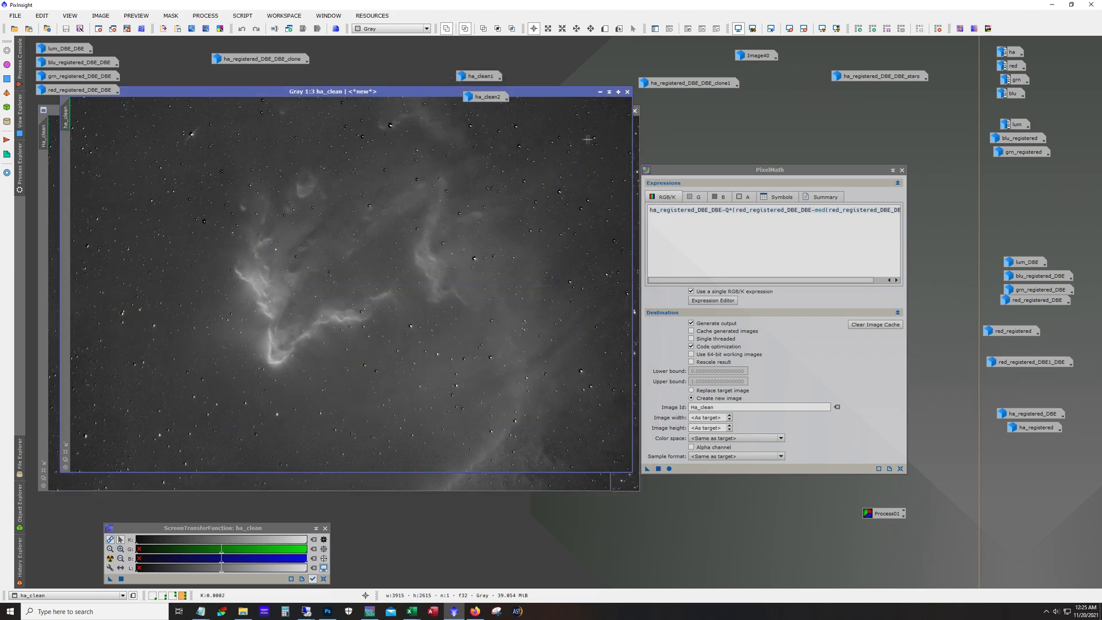
{"action": "left_click", "coordinate": [599, 91]}
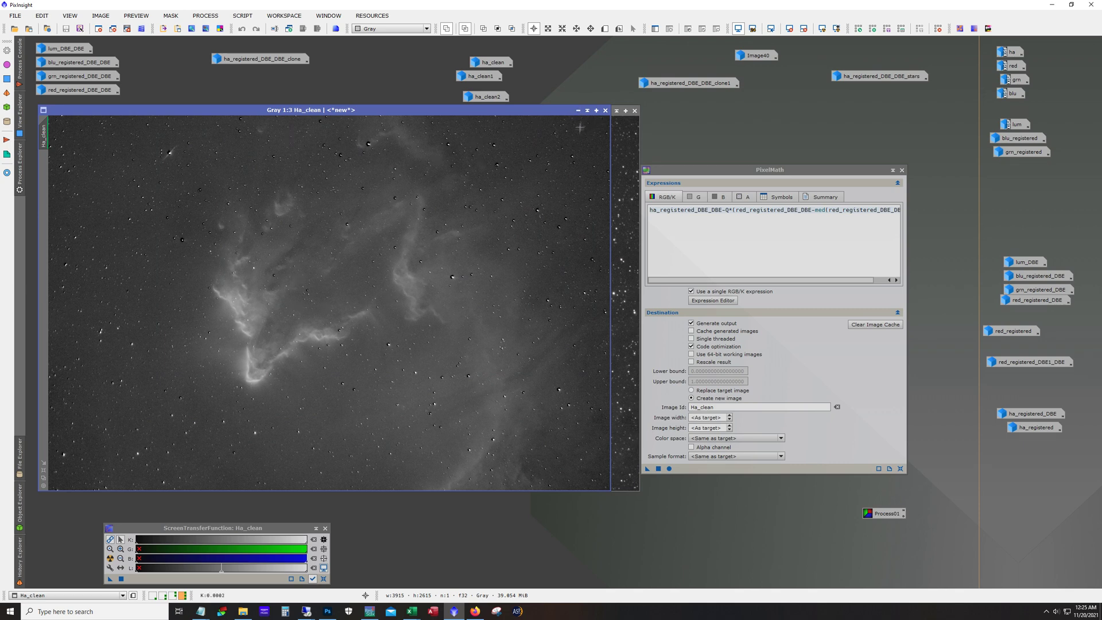
{"action": "left_click", "coordinate": [578, 111]}
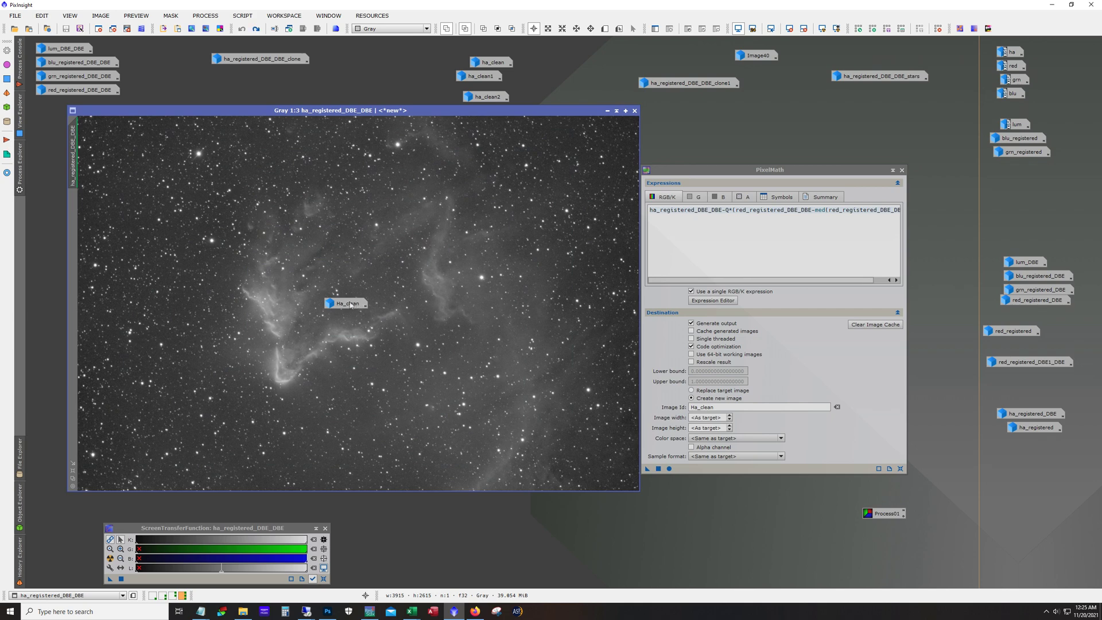
{"action": "left_click_drag", "start_coordinate": [348, 303], "coordinate": [412, 63]}
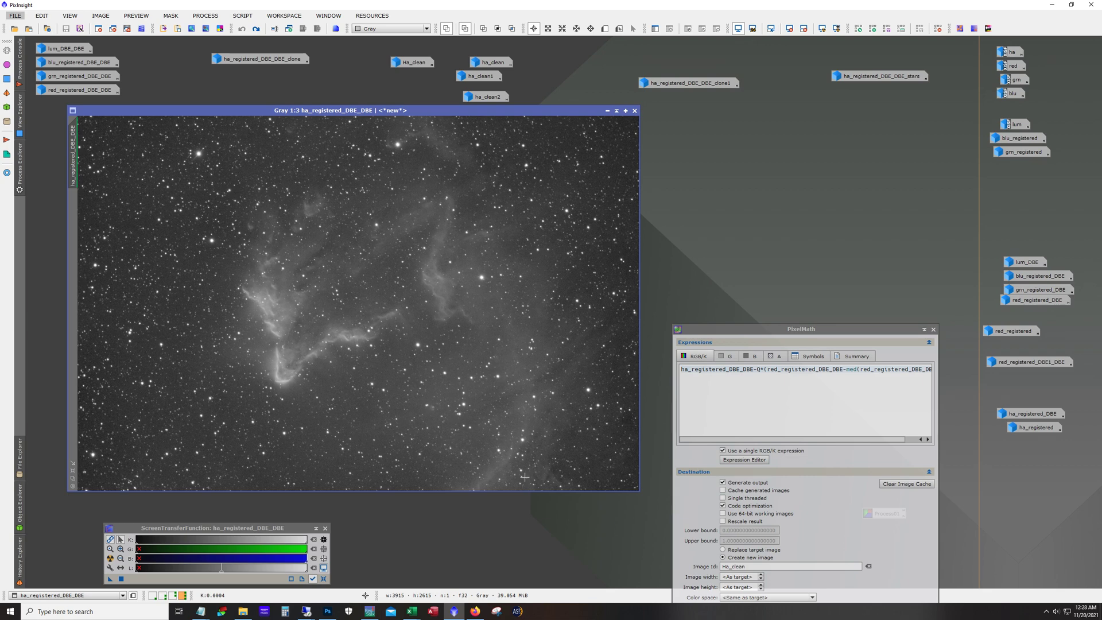
Open the rgb image in workspace 1 and launch PixelMath from the Process menu.
{"action": "left_click", "coordinate": [153, 596]}
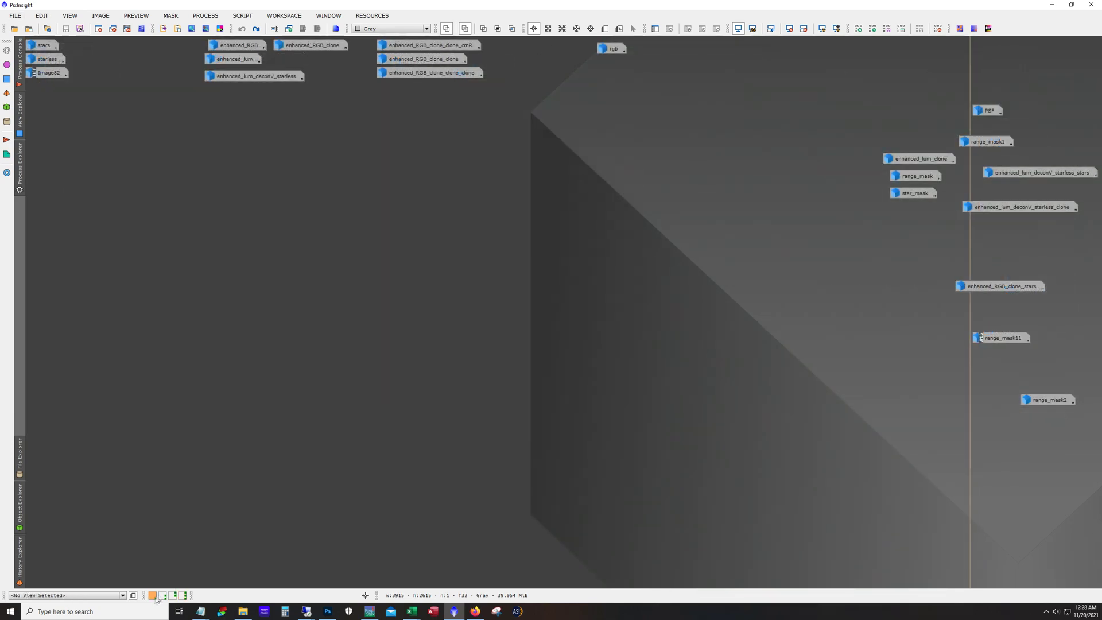
{"action": "double_click", "coordinate": [612, 48]}
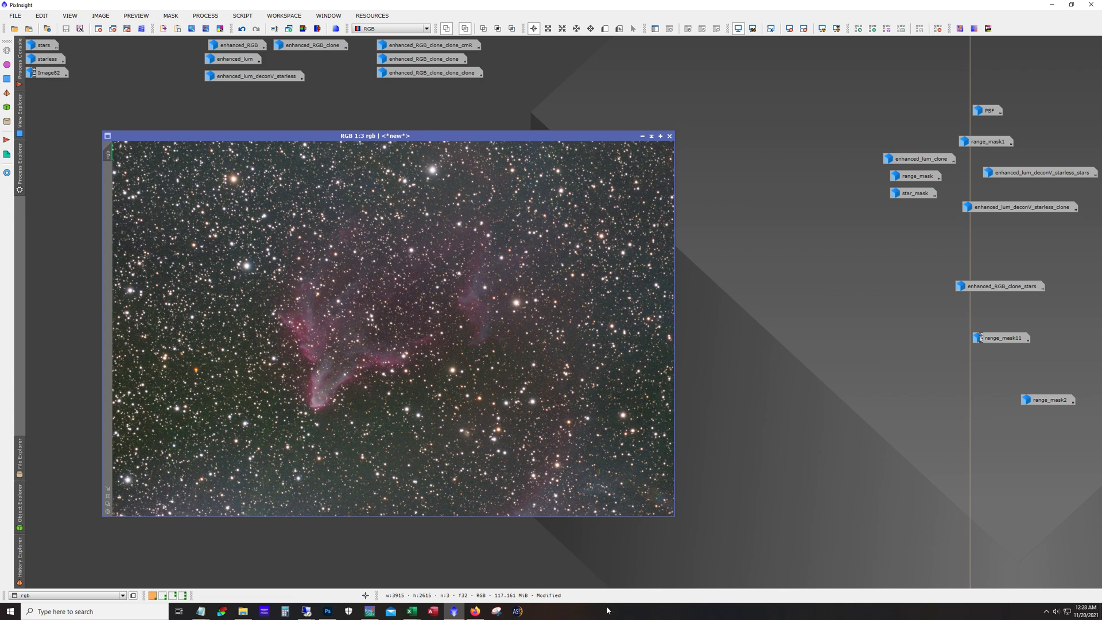
{"action": "left_click", "coordinate": [209, 20]}
{"action": "mouse_move", "coordinate": [258, 349]}
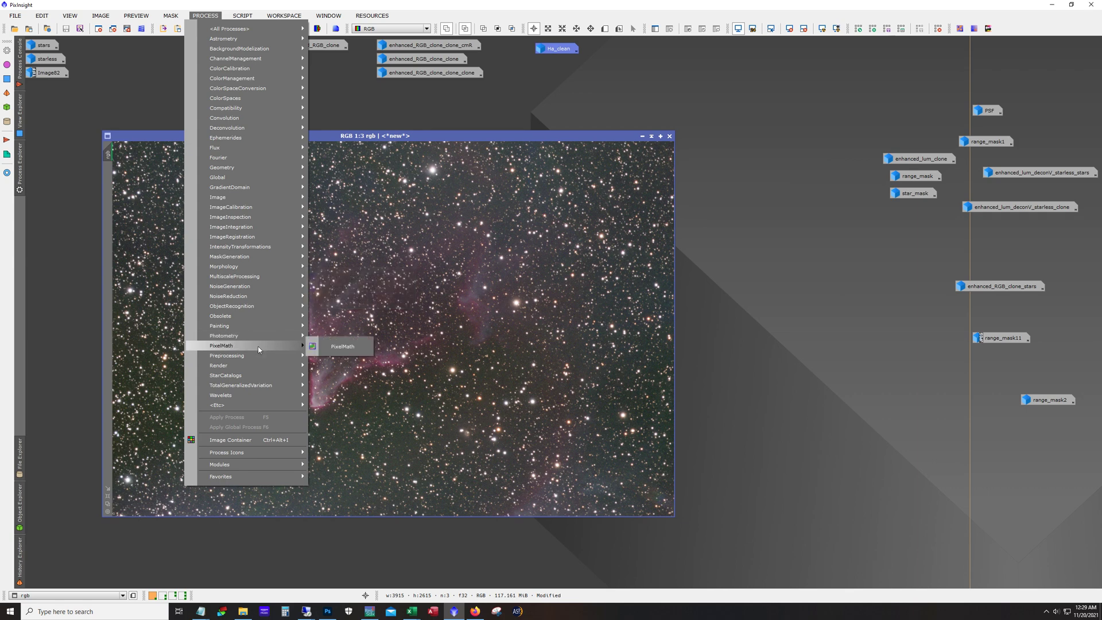
{"action": "left_click", "coordinate": [341, 346]}
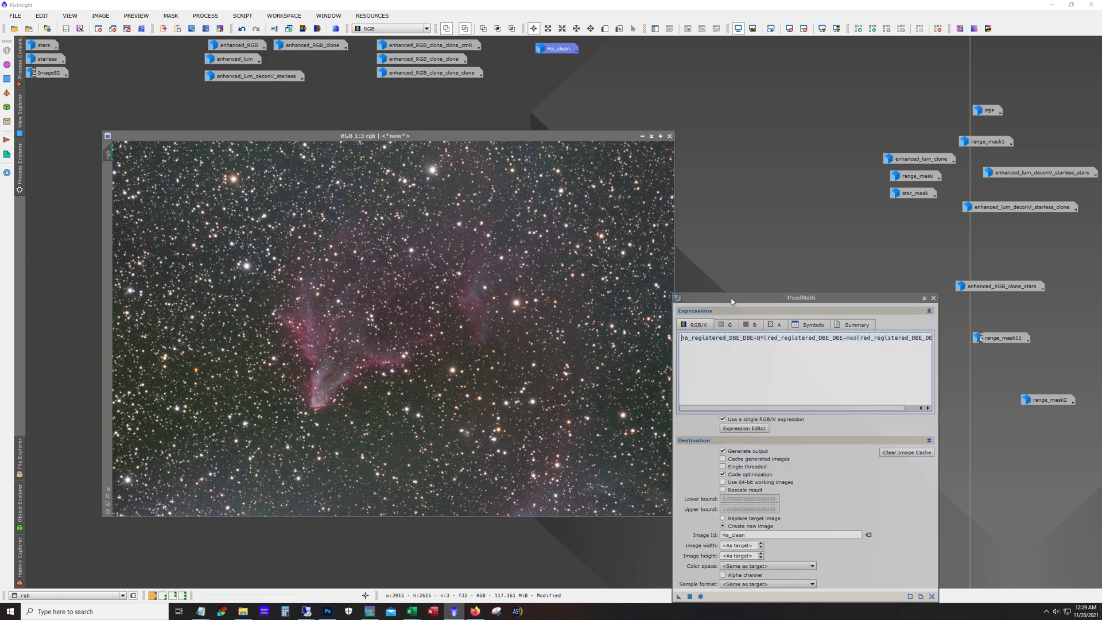
Reset PixelMath, disable 'Use a single RGB/K expression', and bring up the Expression Editor.
{"action": "left_click_drag", "start_coordinate": [731, 301], "coordinate": [398, 203]}
{"action": "left_click", "coordinate": [599, 499]}
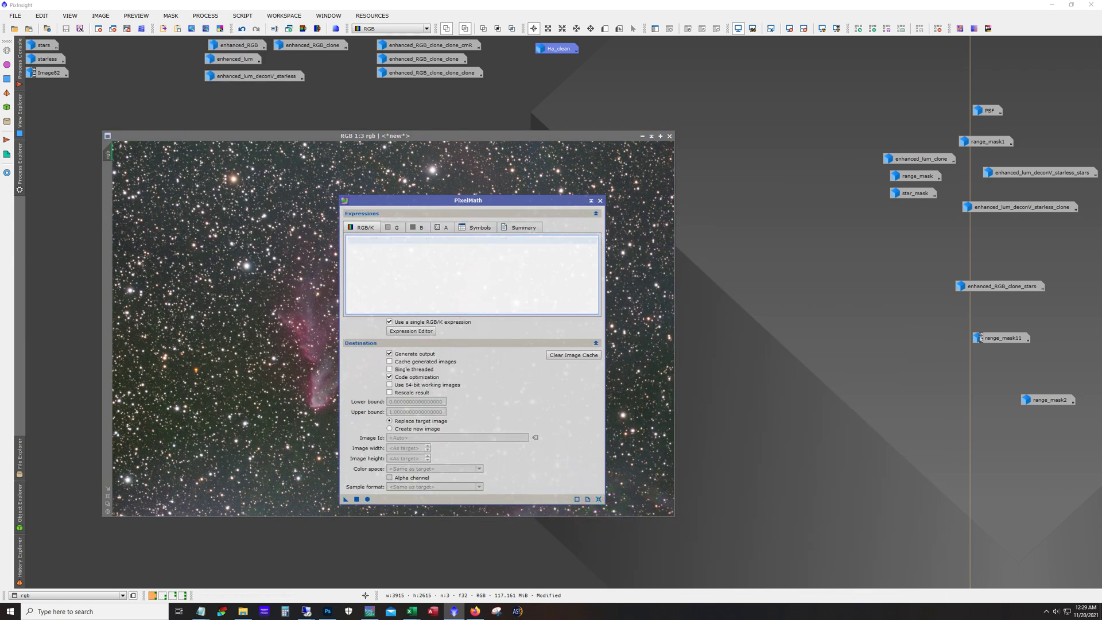
{"action": "left_click", "coordinate": [390, 322]}
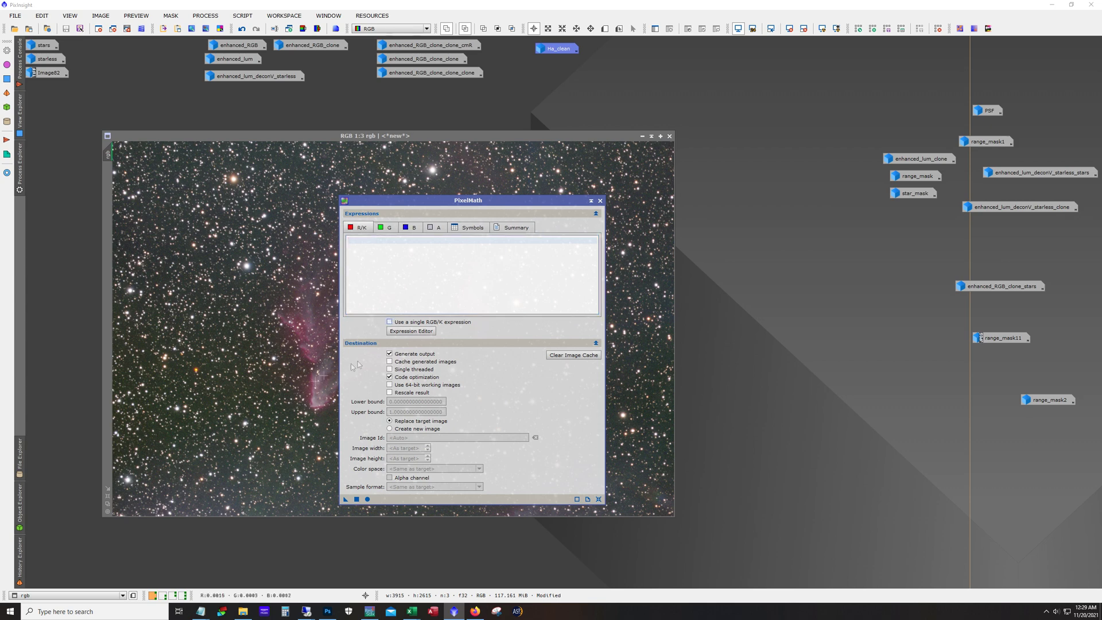
{"action": "left_click", "coordinate": [412, 331]}
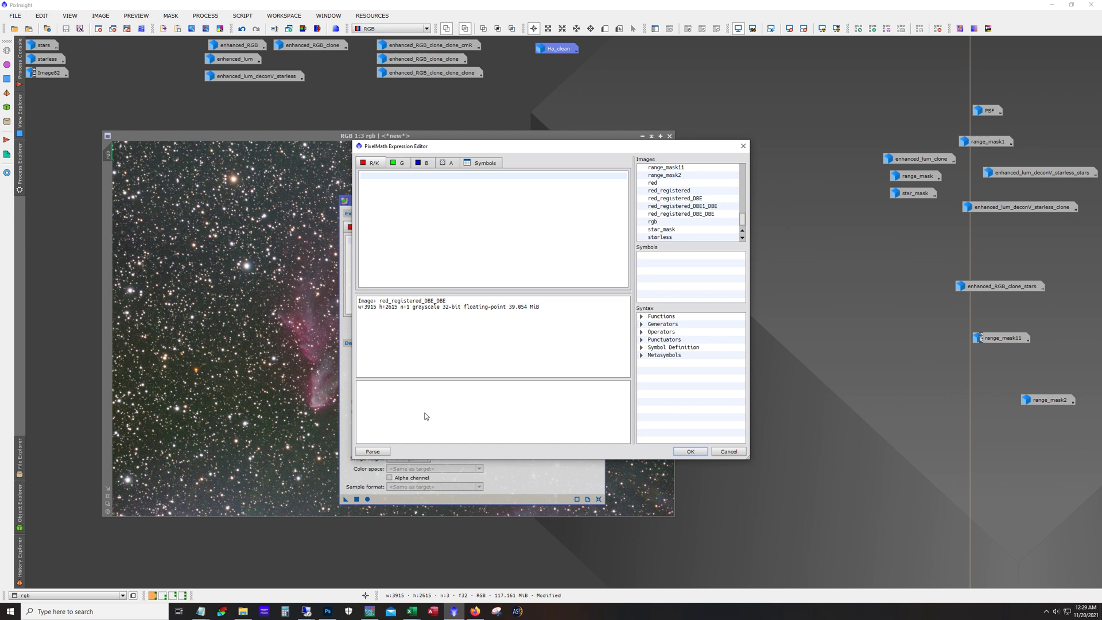
Write the red-channel expression $T+B*(Ha_clean-med(Ha_clean)) using the Ha_clean image from the list.
{"action": "left_click", "coordinate": [382, 179]}
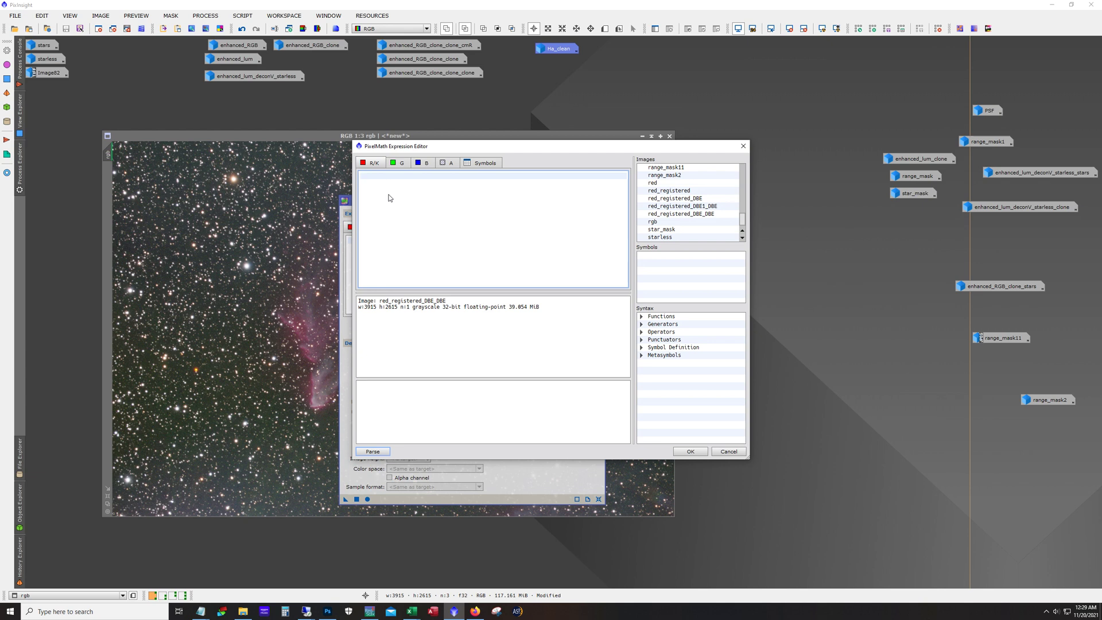
{"action": "type", "text": "$T+B*("}
{"action": "left_click", "coordinate": [742, 227]}
{"action": "left_click_drag", "start_coordinate": [746, 228], "coordinate": [744, 204]}
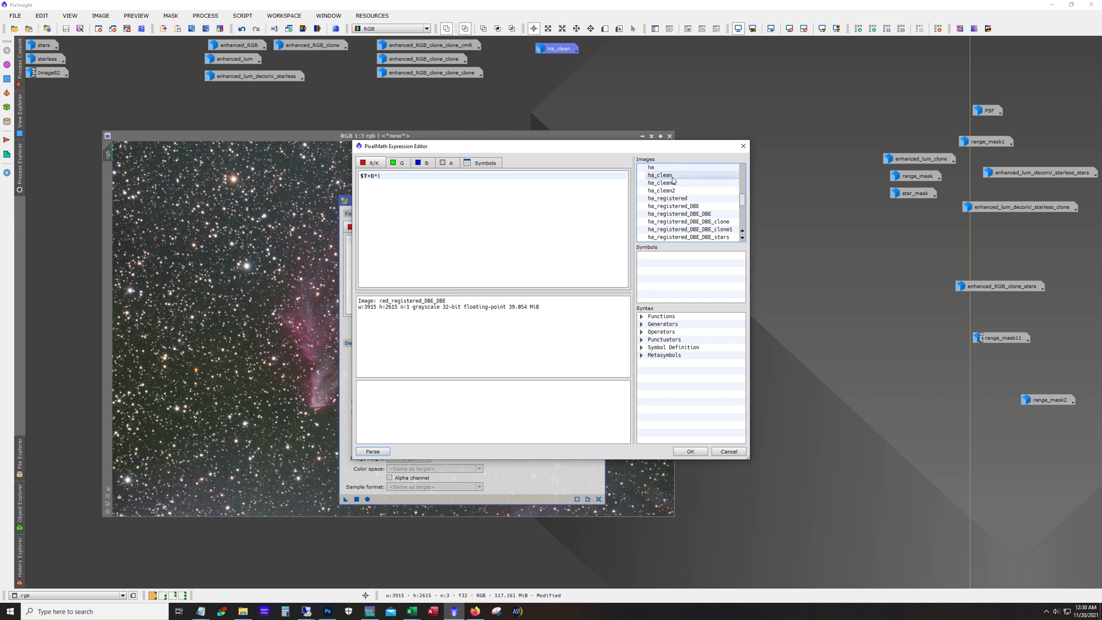
{"action": "left_click_drag", "start_coordinate": [746, 205], "coordinate": [744, 166]}
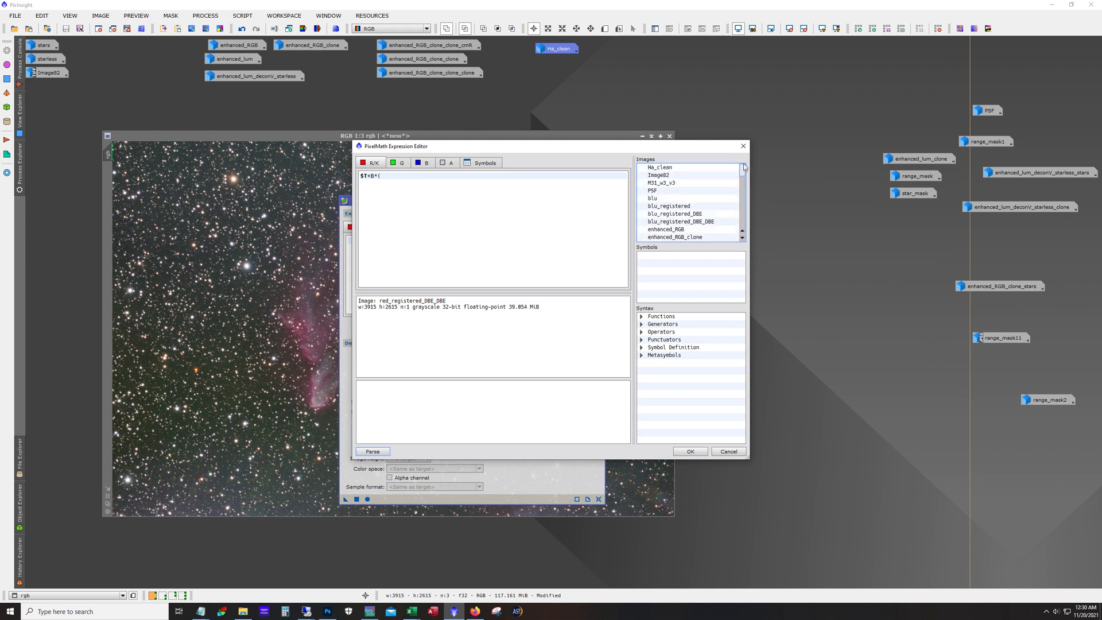
{"action": "double_click", "coordinate": [685, 170]}
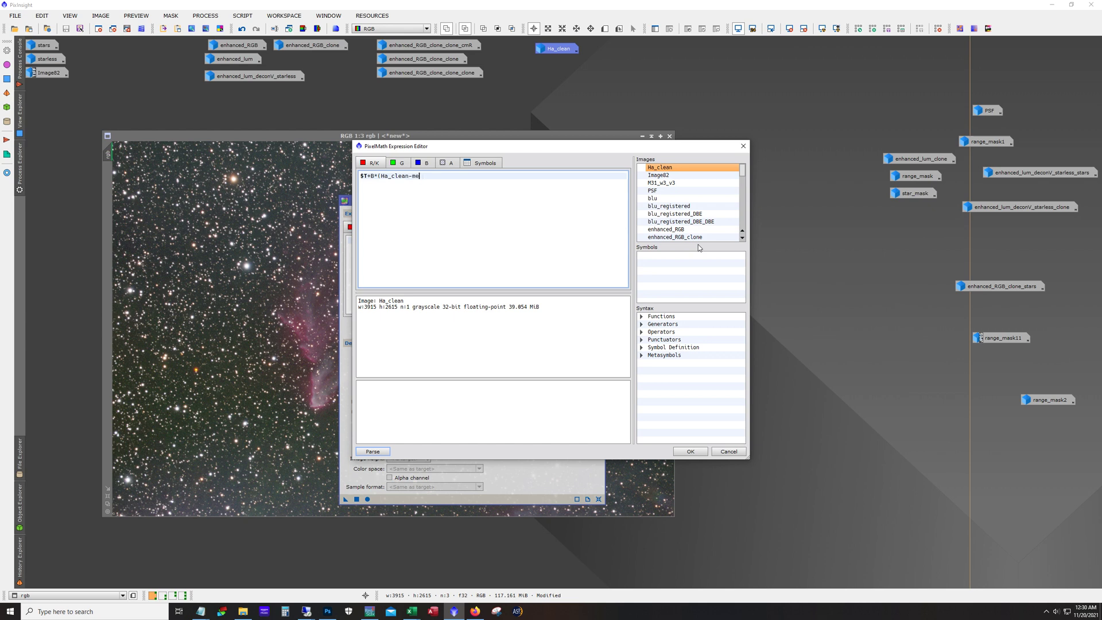
{"action": "type", "text": "("}
{"action": "double_click", "coordinate": [660, 168]}
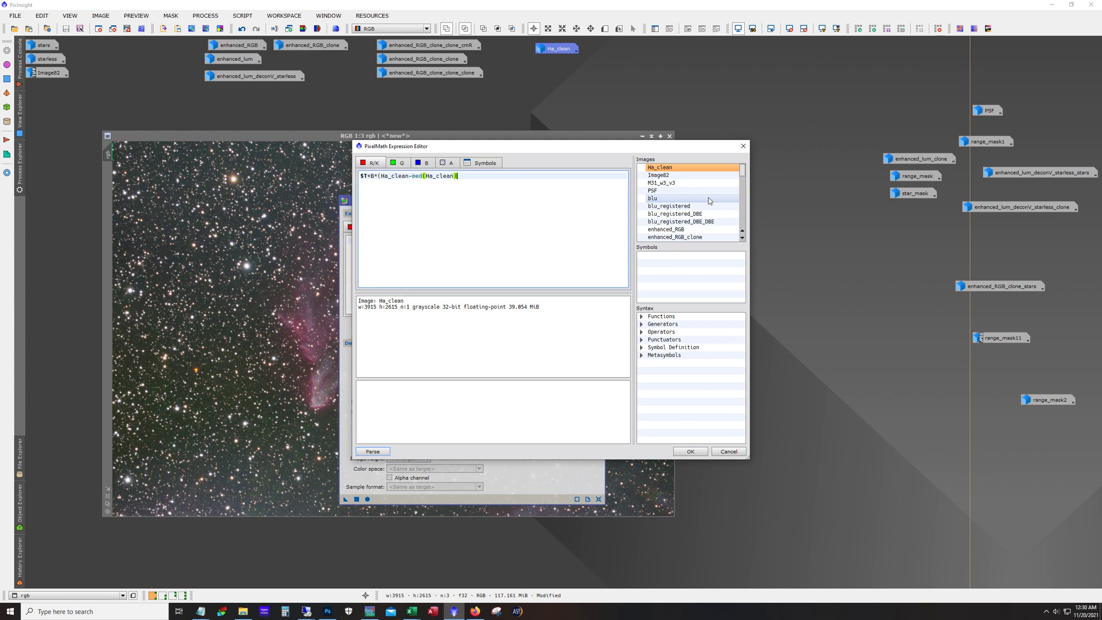
{"action": "left_click", "coordinate": [403, 163]}
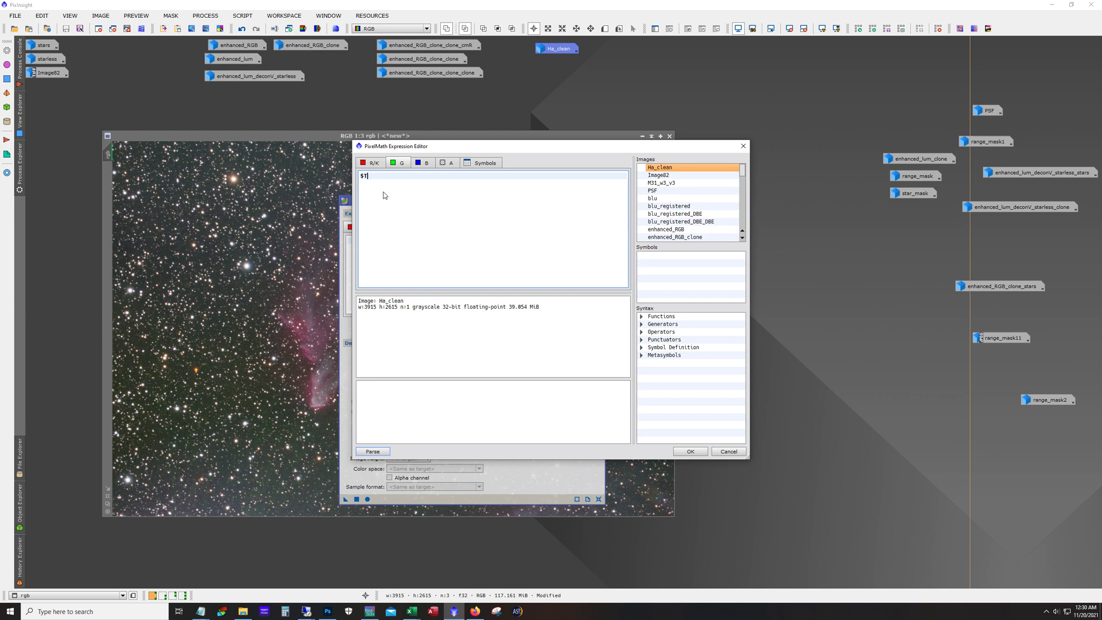
Draft a blue-tab expression built from Ha_clean-med(Ha_clean).
{"action": "left_click", "coordinate": [423, 163]}
{"action": "double_click", "coordinate": [706, 167]}
{"action": "type", "text": "-"}
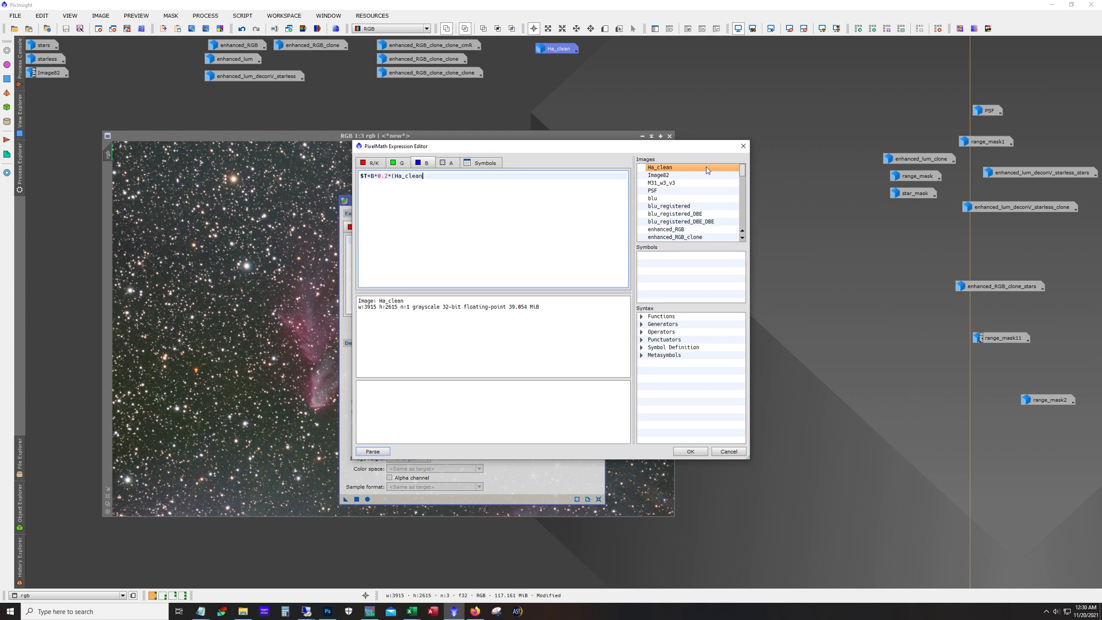
{"action": "type", "text": "med("}
{"action": "double_click", "coordinate": [706, 166]}
{"action": "type", "text": "))"}
Clear the draft, define the symbol B=3, and accept the expressions.
{"action": "key", "text": "ctrl+a"}
{"action": "key", "text": "Delete"}
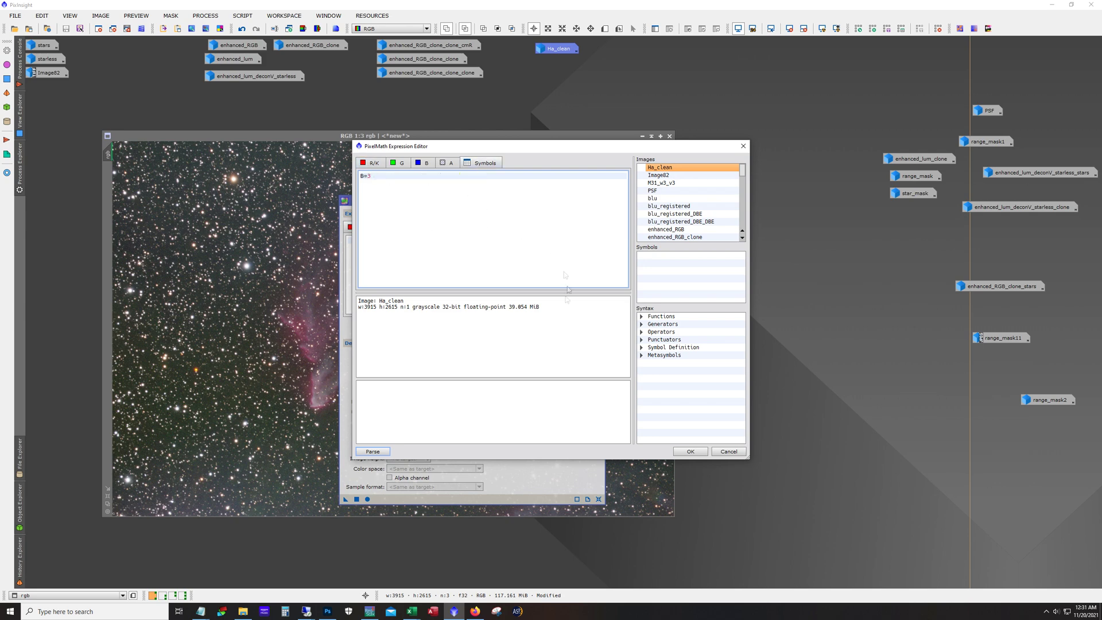
{"action": "left_click", "coordinate": [689, 452]}
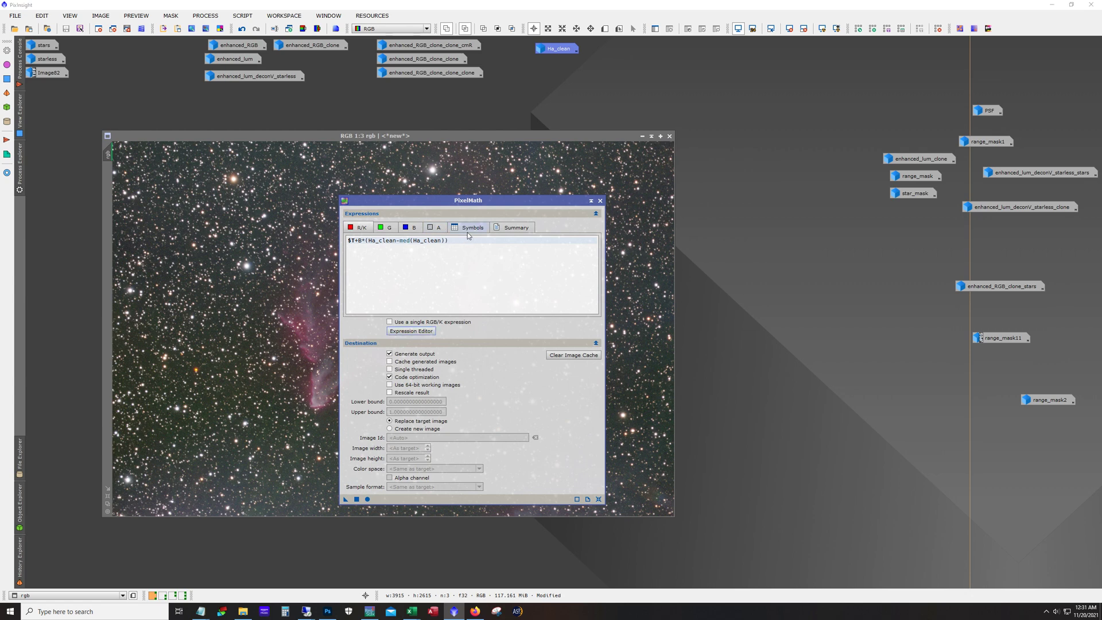
Set PixelMath to create a new image and apply the Ha blend to rgb, producing Image50.
{"action": "left_click", "coordinate": [470, 228]}
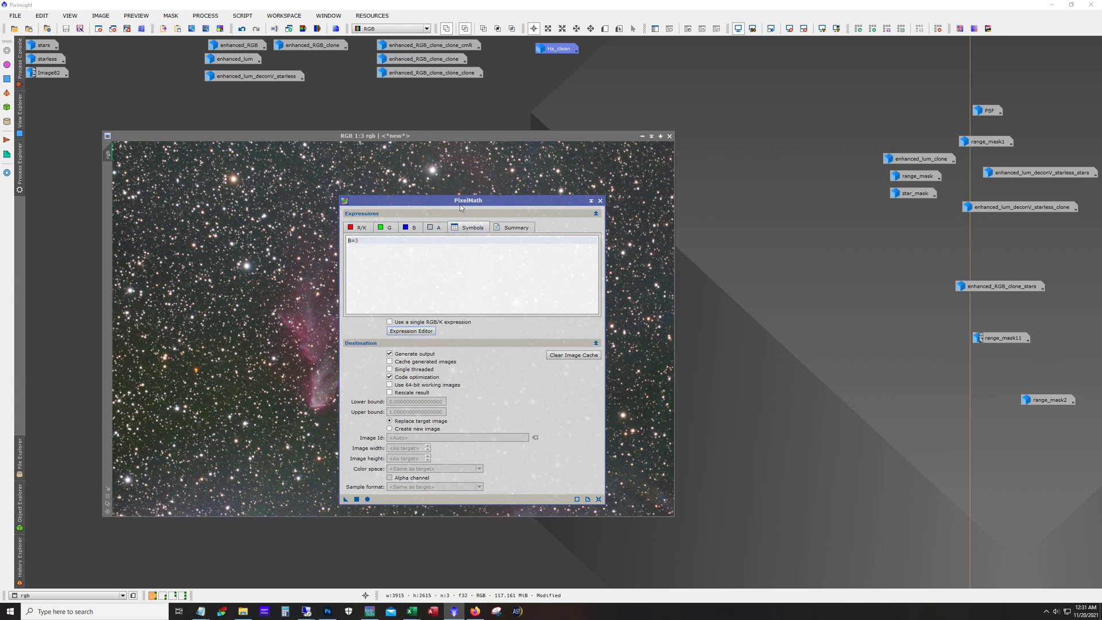
{"action": "left_click_drag", "start_coordinate": [464, 201], "coordinate": [688, 125]}
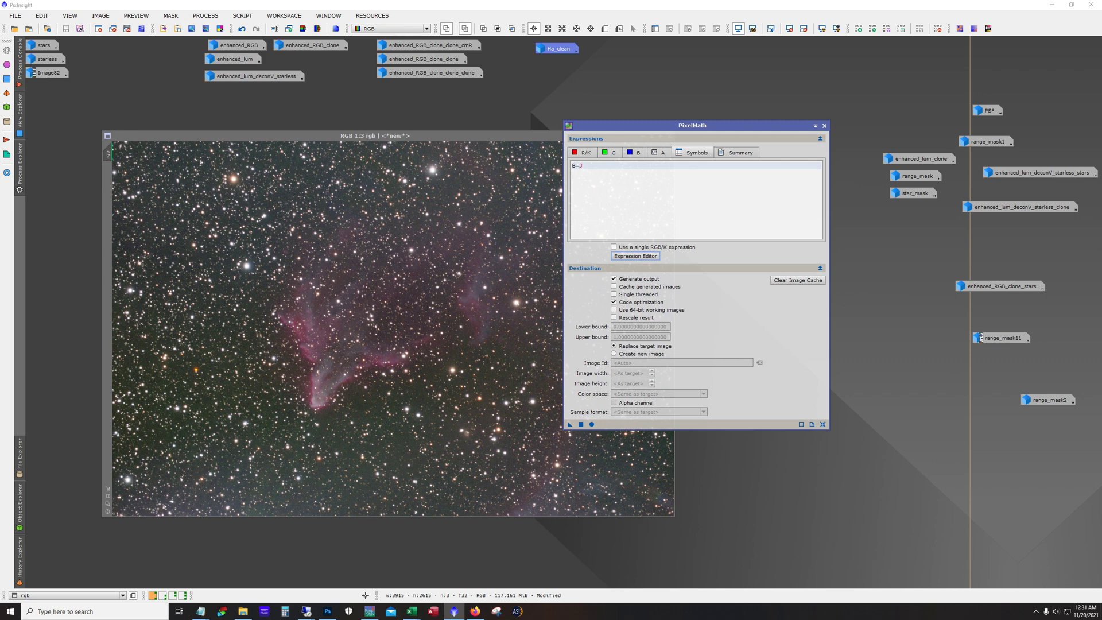
{"action": "left_click", "coordinate": [615, 354]}
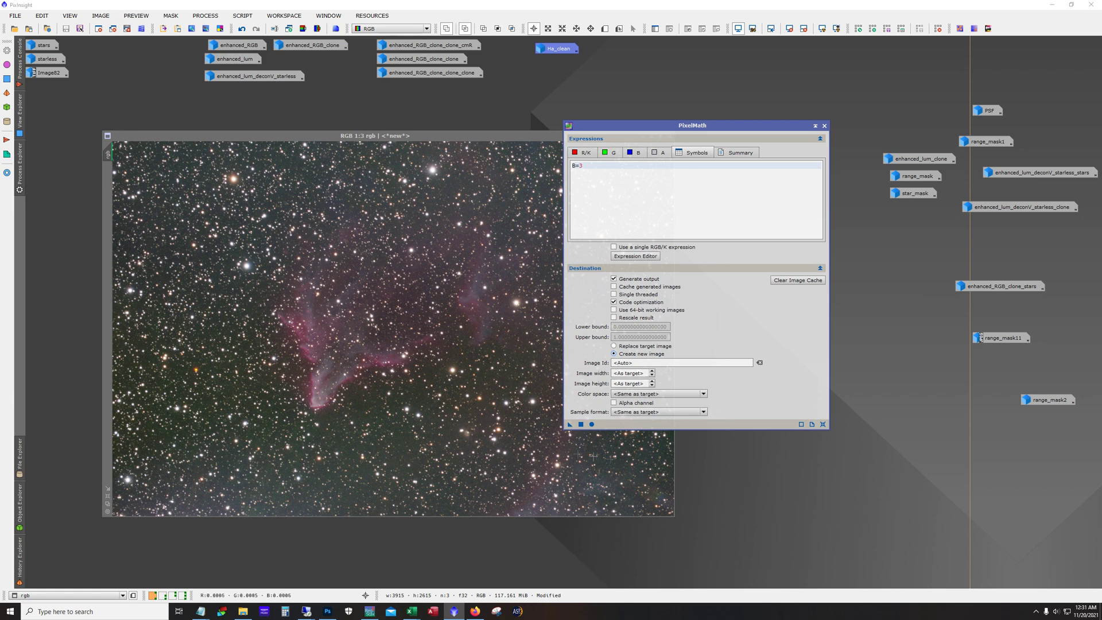
{"action": "left_click_drag", "start_coordinate": [570, 426], "coordinate": [376, 359]}
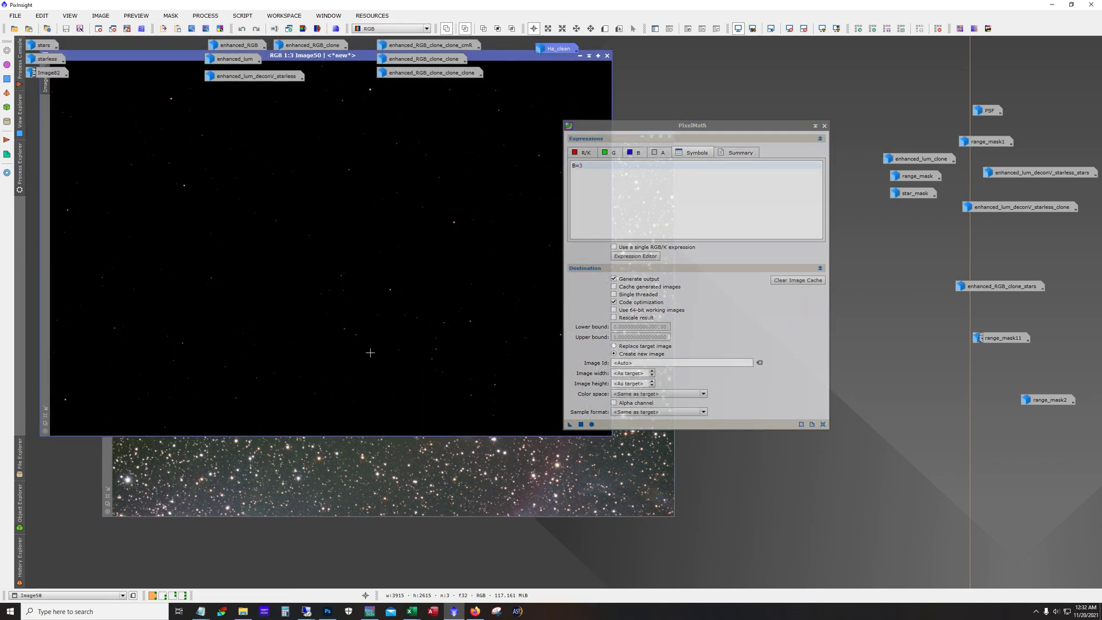
{"action": "key", "text": "ctrl+t"}
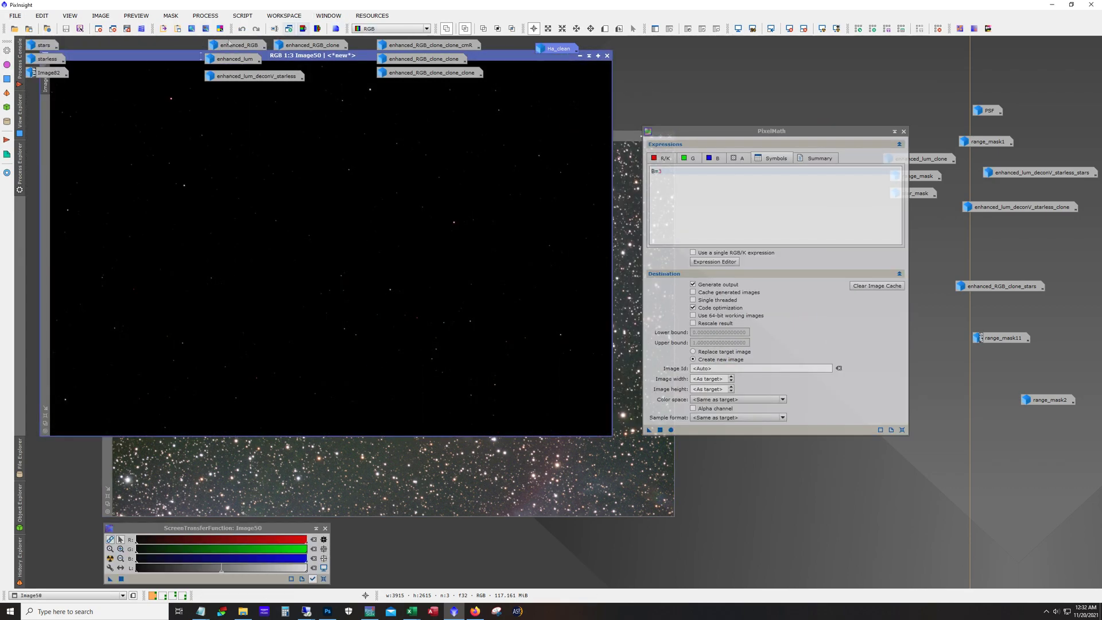
{"action": "left_click_drag", "start_coordinate": [117, 59], "coordinate": [122, 101]}
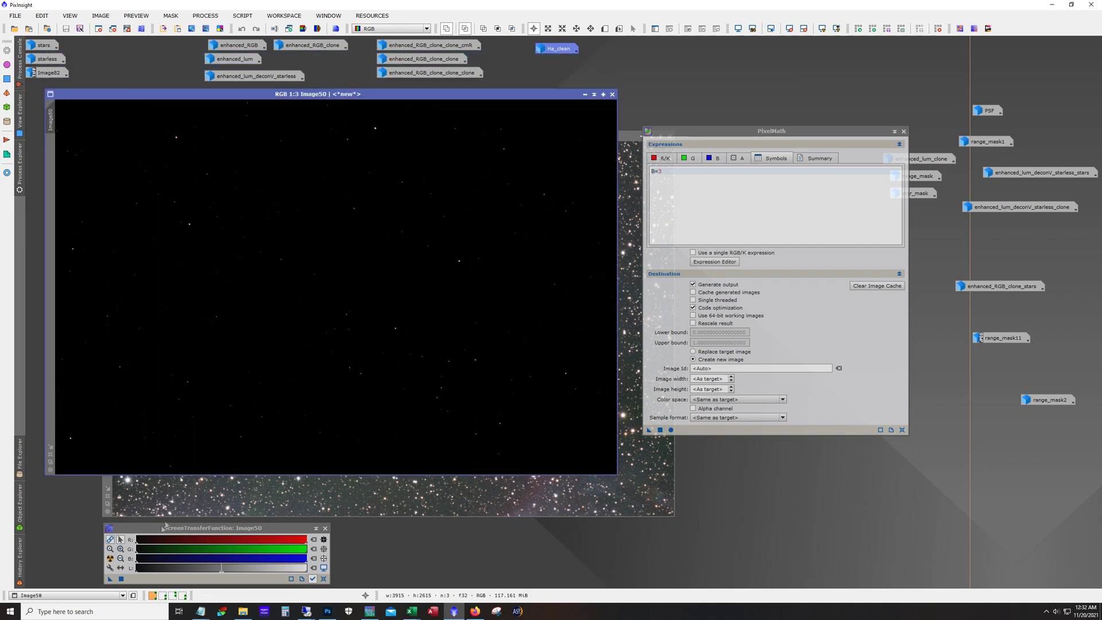
{"action": "left_click", "coordinate": [109, 558]}
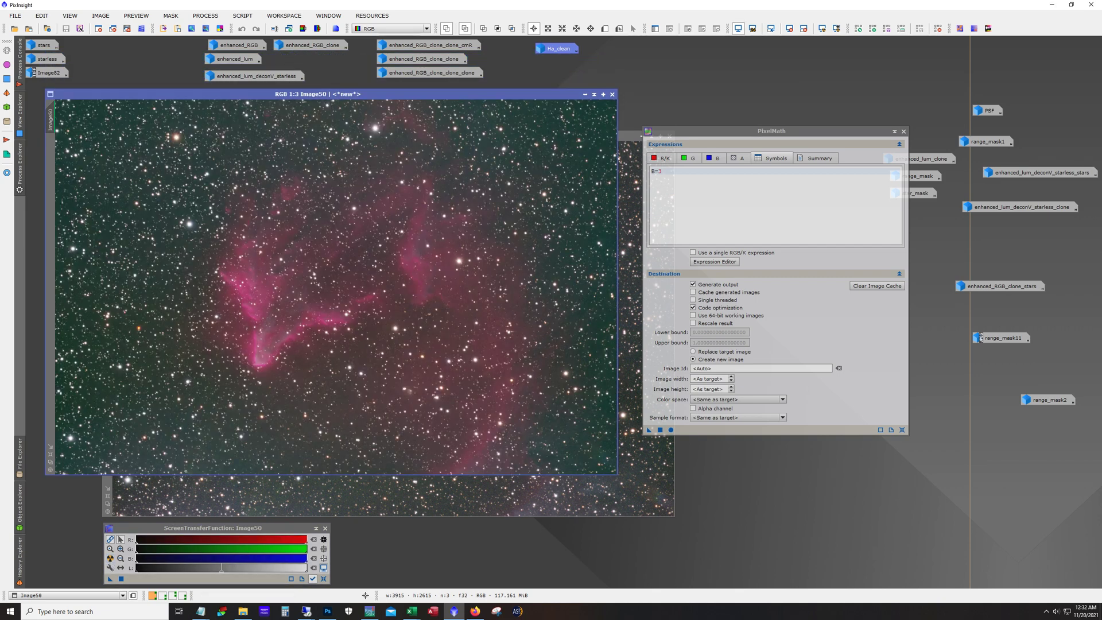
{"action": "left_click", "coordinate": [592, 511]}
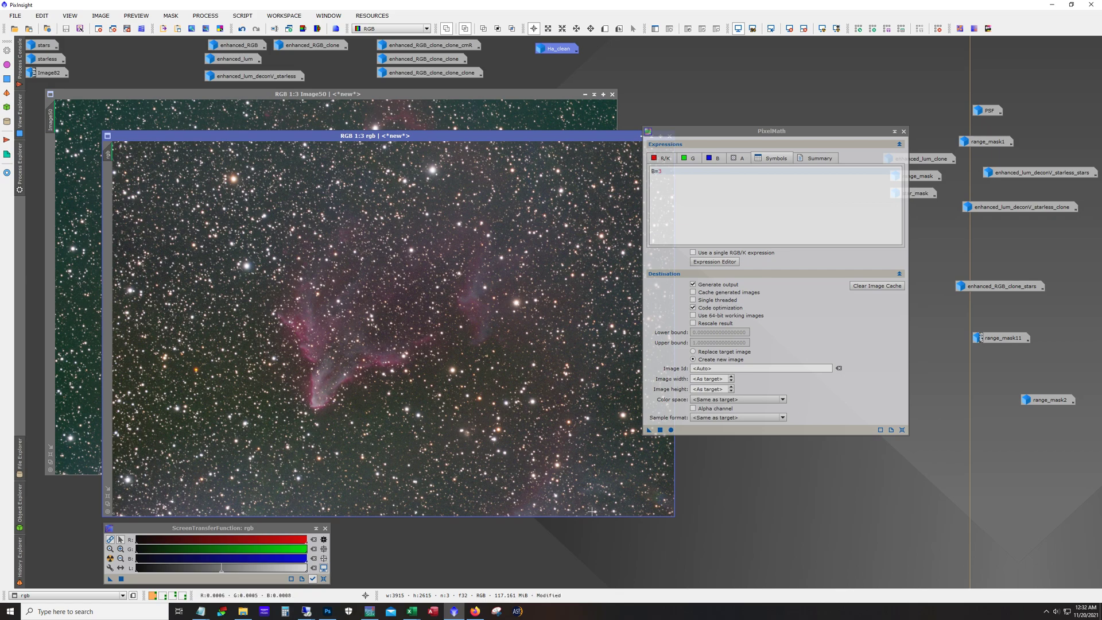
{"action": "left_click_drag", "start_coordinate": [395, 139], "coordinate": [623, 89]}
{"action": "left_click", "coordinate": [903, 131]}
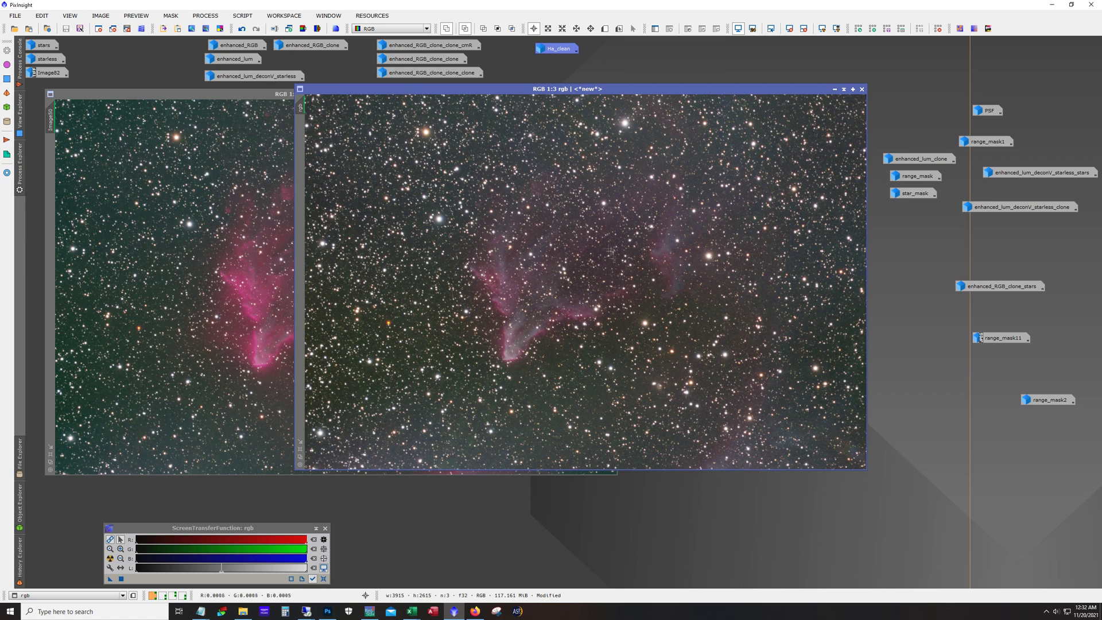
{"action": "left_click", "coordinate": [209, 337]}
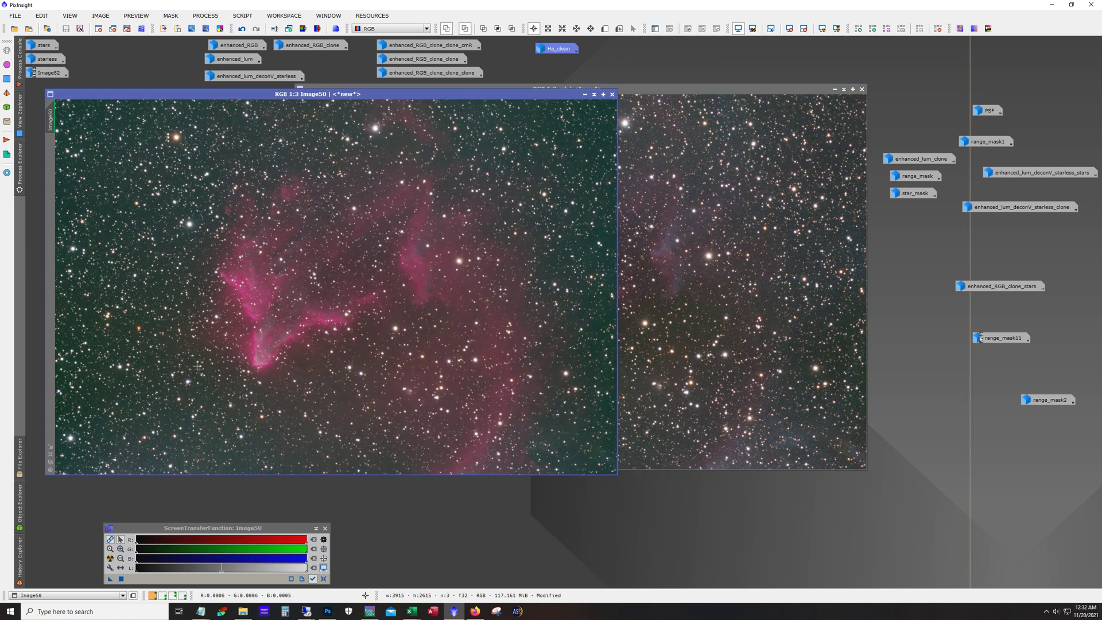
{"action": "scroll", "coordinate": [284, 310], "scroll_direction": "up", "scroll_amount": 2}
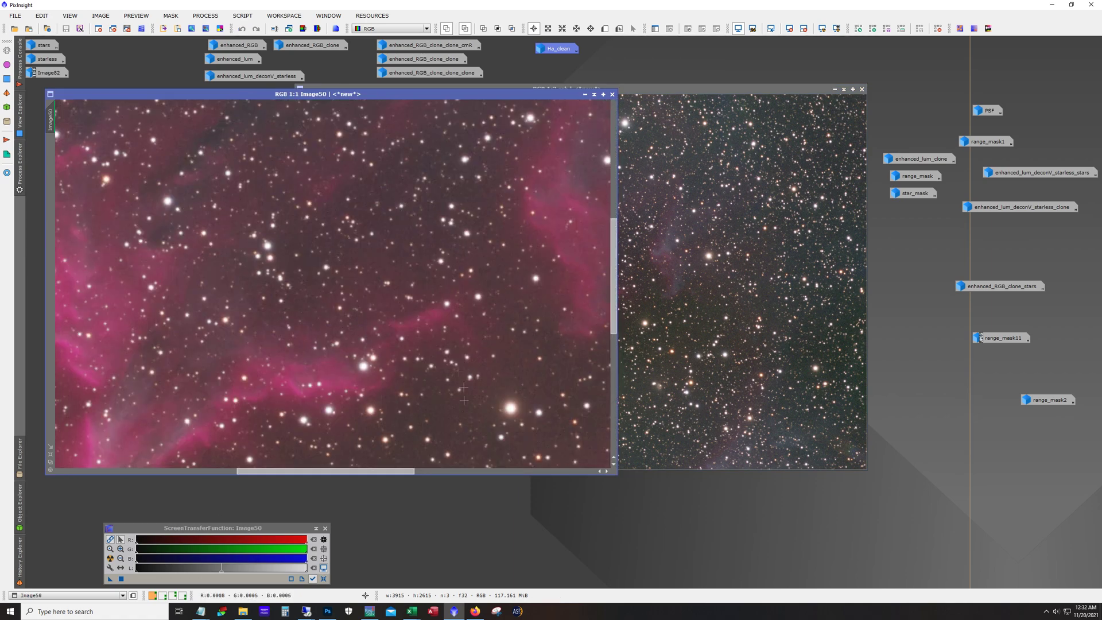
{"action": "left_click_drag", "start_coordinate": [380, 471], "coordinate": [330, 474]}
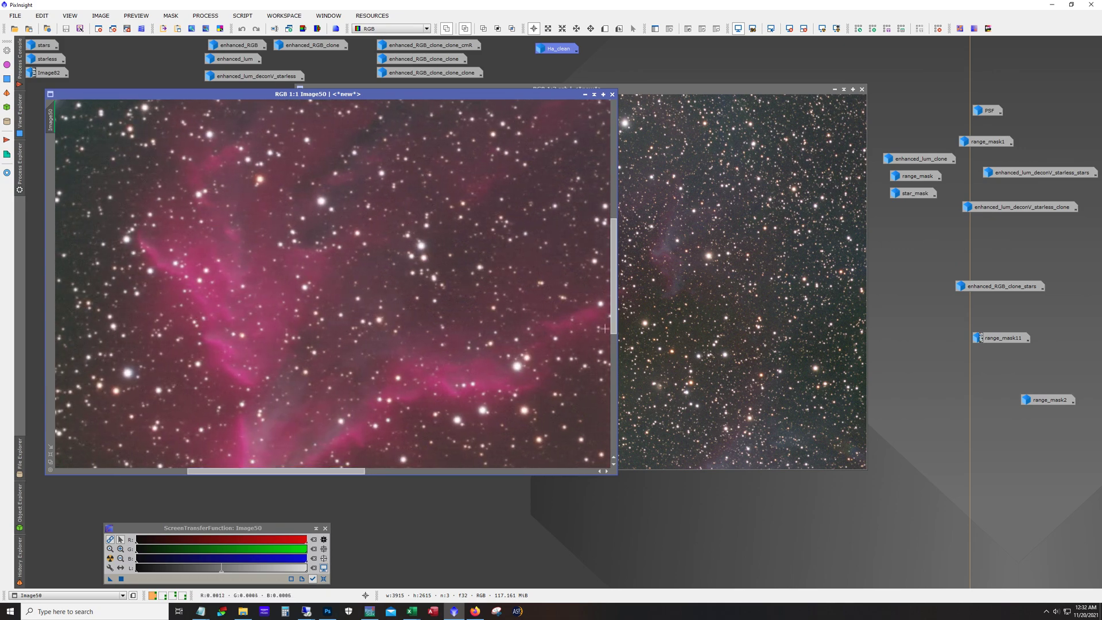
{"action": "left_click_drag", "start_coordinate": [613, 325], "coordinate": [612, 362]}
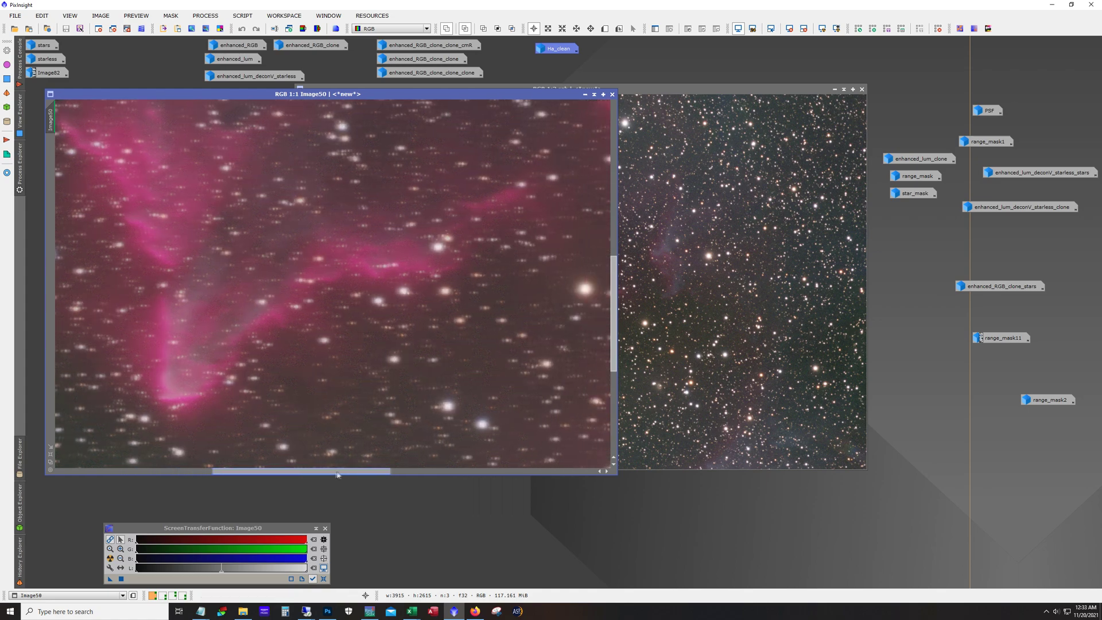
{"action": "left_click_drag", "start_coordinate": [337, 474], "coordinate": [342, 474]}
{"action": "scroll", "coordinate": [321, 340], "scroll_direction": "down", "scroll_amount": 2}
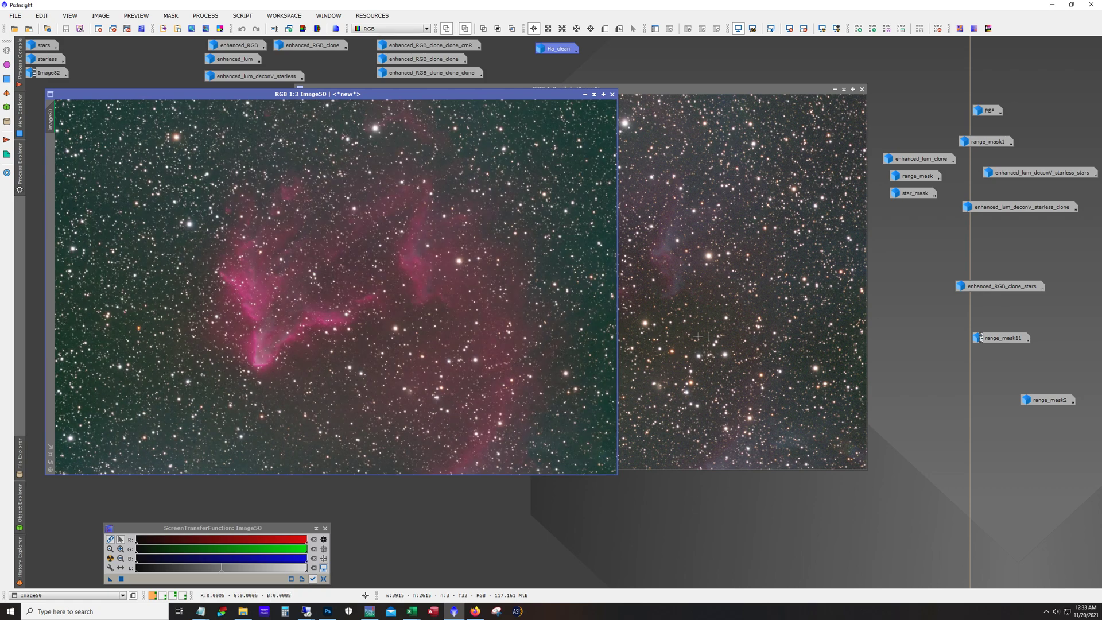
{"action": "left_click", "coordinate": [628, 453]}
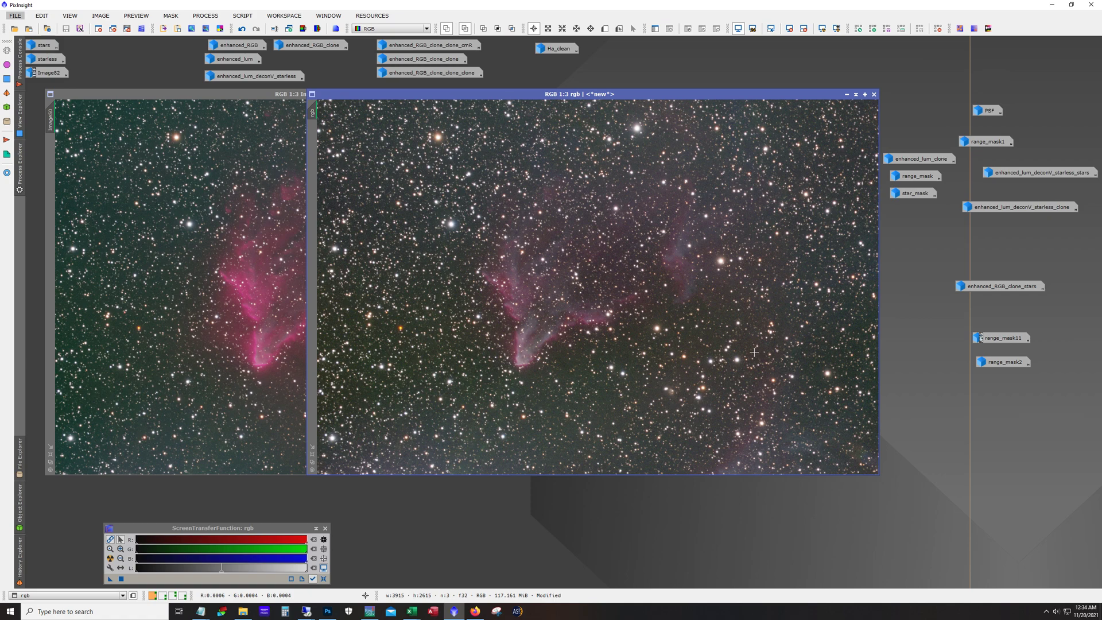
Iconize the rgb and Image50 images and move the Image50 icon to the top row.
{"action": "left_click", "coordinate": [846, 94]}
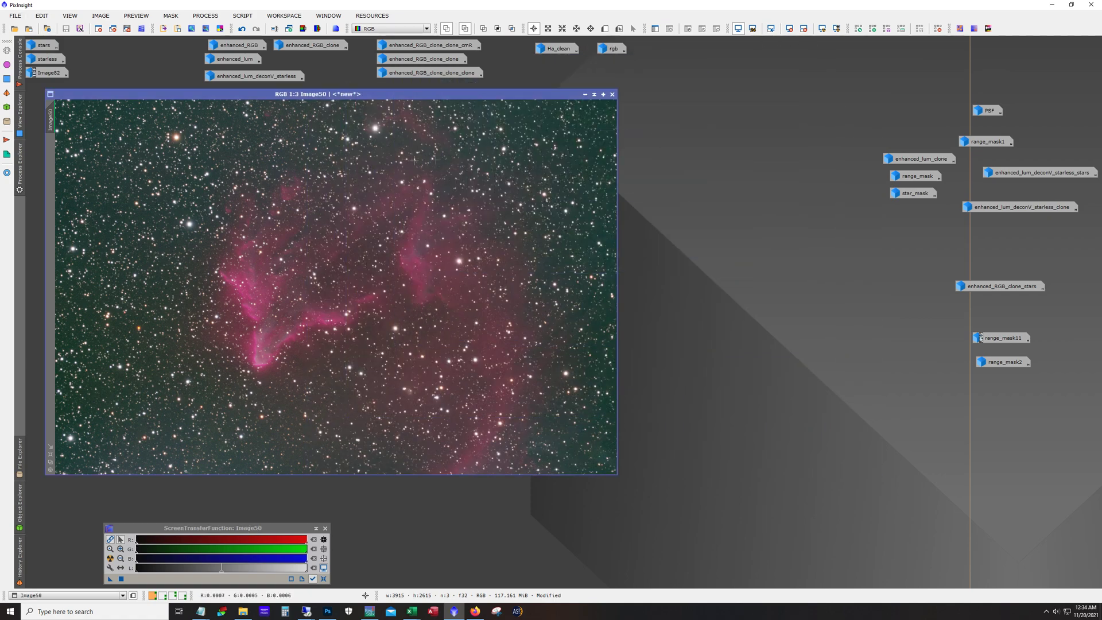
{"action": "left_click", "coordinate": [584, 94]}
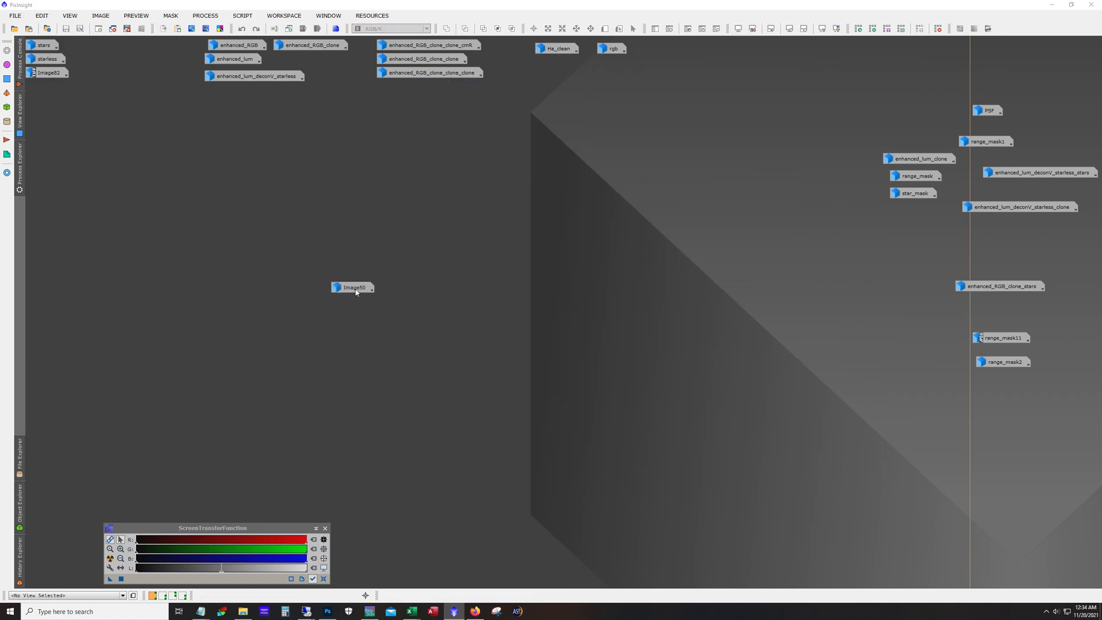
{"action": "left_click_drag", "start_coordinate": [683, 104], "coordinate": [690, 51]}
Briefly open and re-iconize enhanced_RGB and enhanced_RGB_clone, then open enhanced_lum.
{"action": "double_click", "coordinate": [255, 46]}
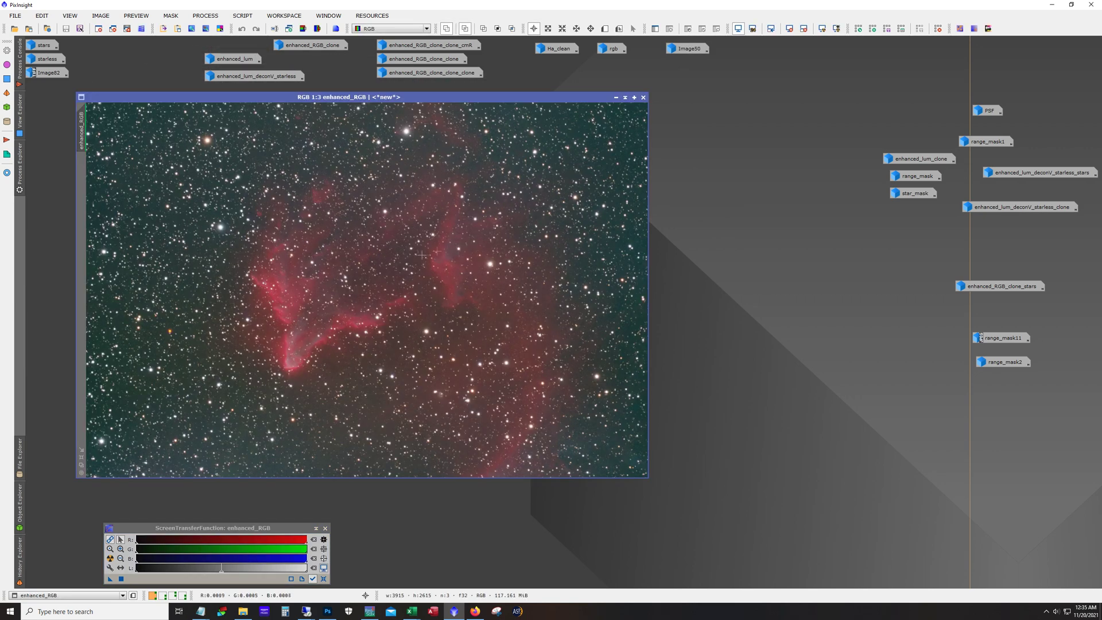
{"action": "left_click", "coordinate": [617, 97]}
{"action": "double_click", "coordinate": [313, 45]}
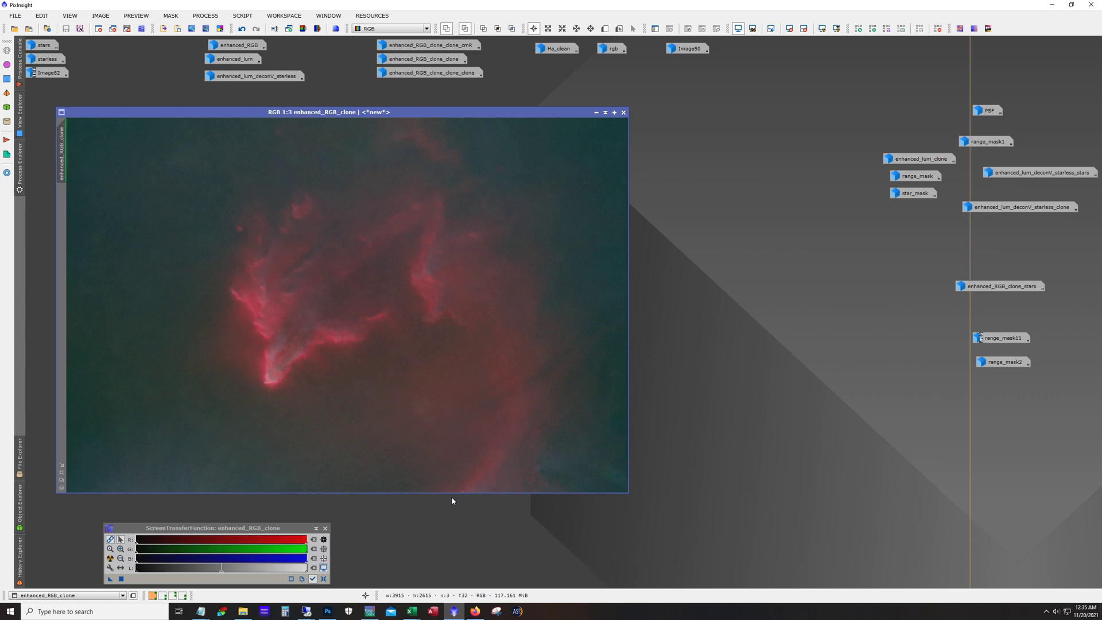
{"action": "left_click", "coordinate": [596, 112]}
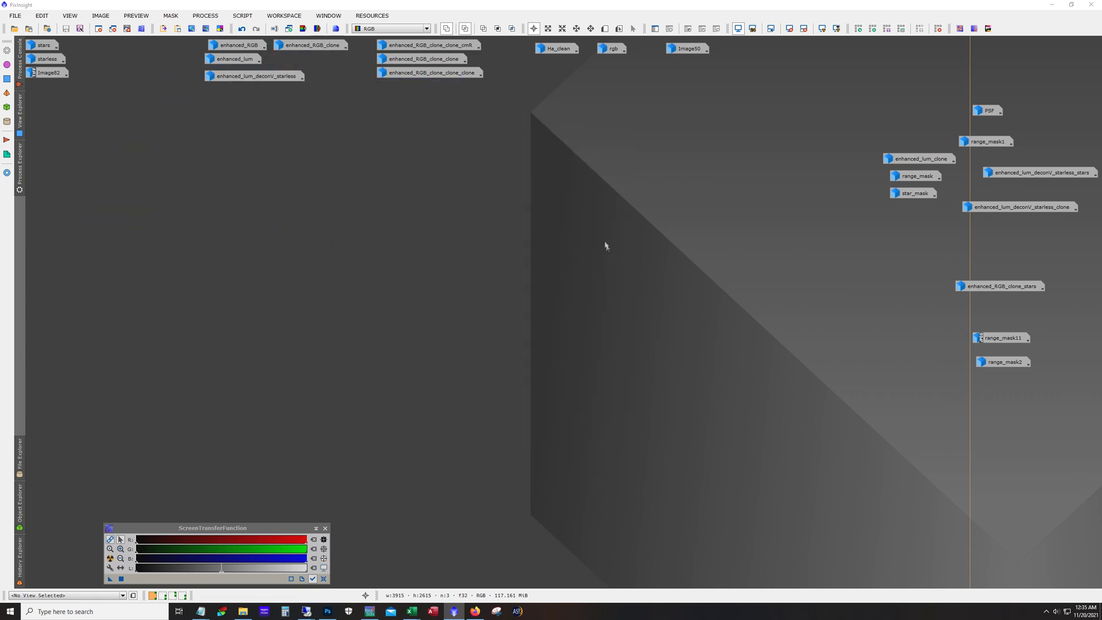
{"action": "double_click", "coordinate": [227, 59]}
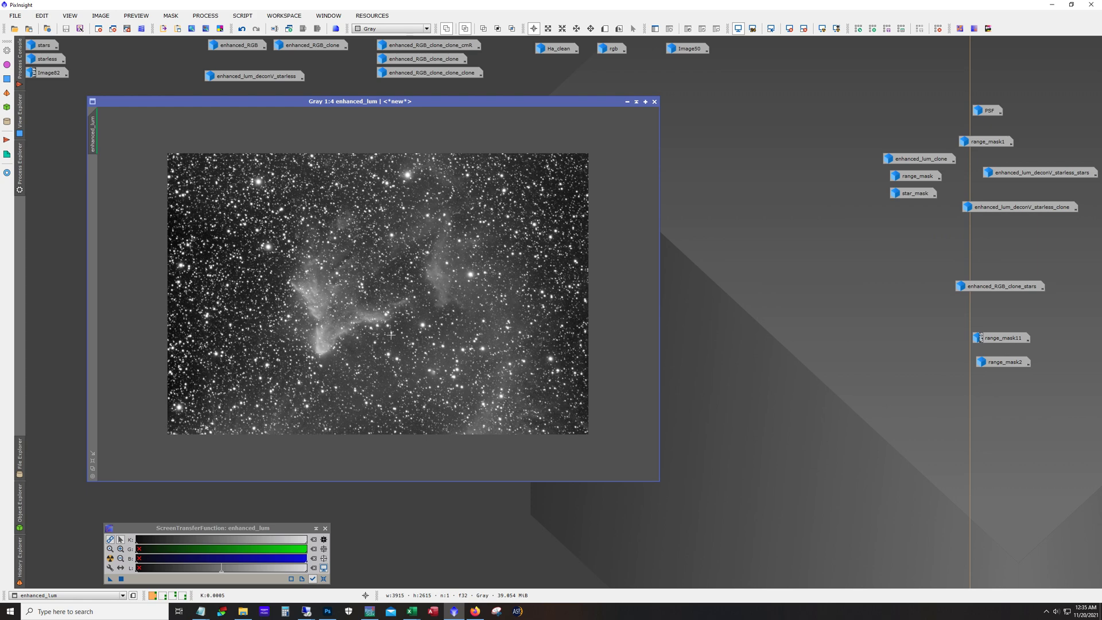
Zoom and pan around enhanced_lum, then iconize it.
{"action": "scroll", "coordinate": [390, 335], "scroll_direction": "up", "scroll_amount": 3}
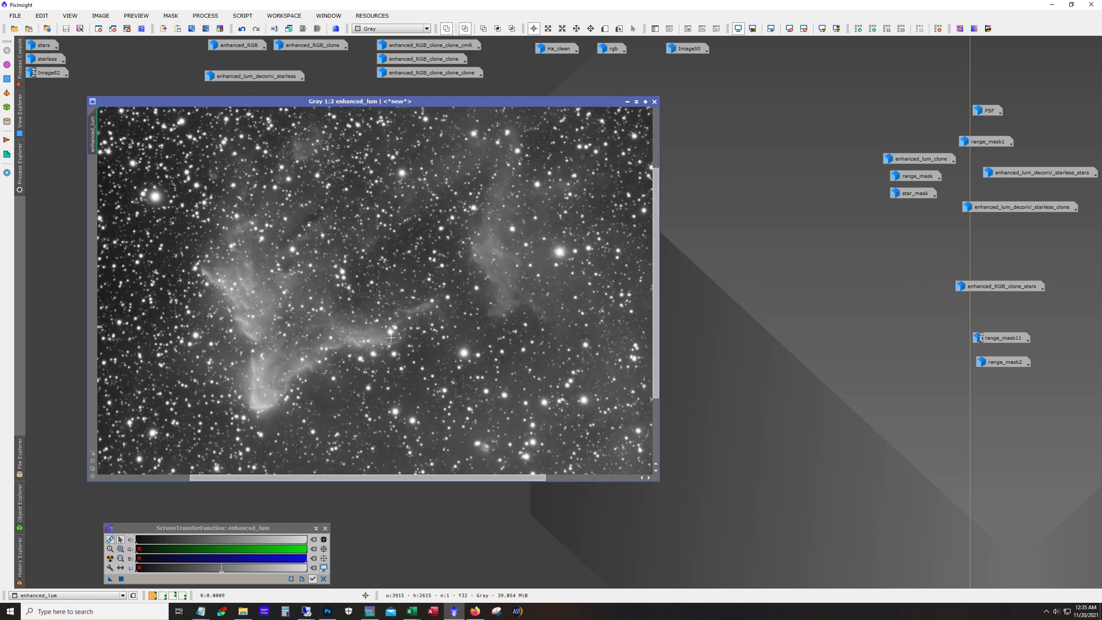
{"action": "scroll", "coordinate": [212, 379], "scroll_direction": "down", "scroll_amount": 3}
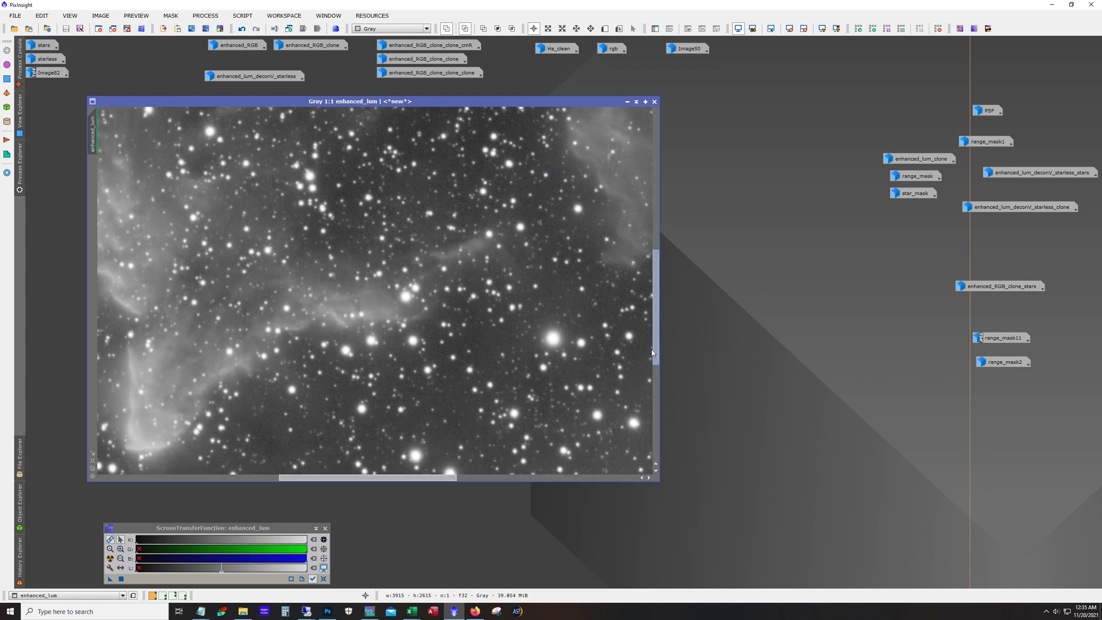
{"action": "left_click_drag", "start_coordinate": [299, 478], "coordinate": [247, 477]}
{"action": "left_click_drag", "start_coordinate": [316, 478], "coordinate": [423, 478]}
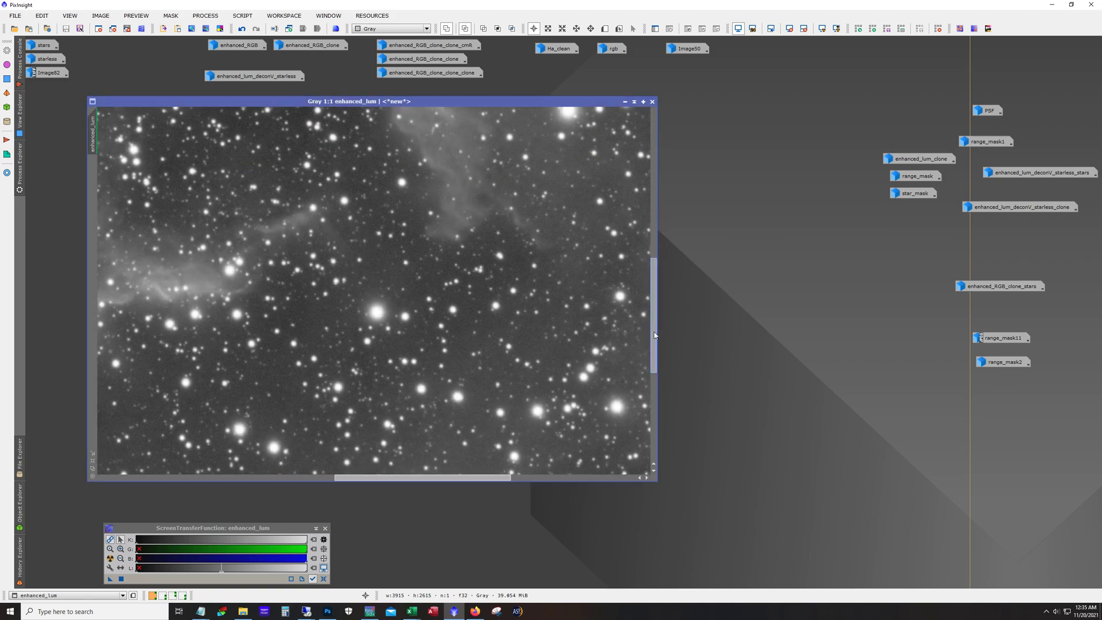
{"action": "left_click_drag", "start_coordinate": [654, 362], "coordinate": [654, 319]}
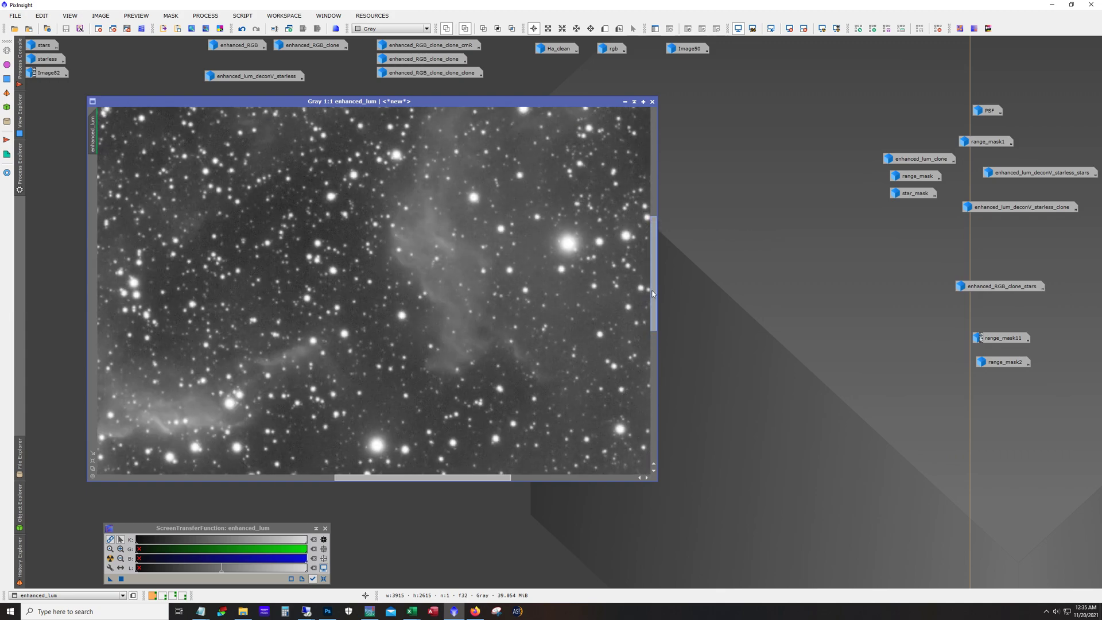
{"action": "left_click", "coordinate": [625, 101]}
Open enhanced_lum_deconV_starless, compare it with range_mask11, then iconize both.
{"action": "double_click", "coordinate": [275, 79]}
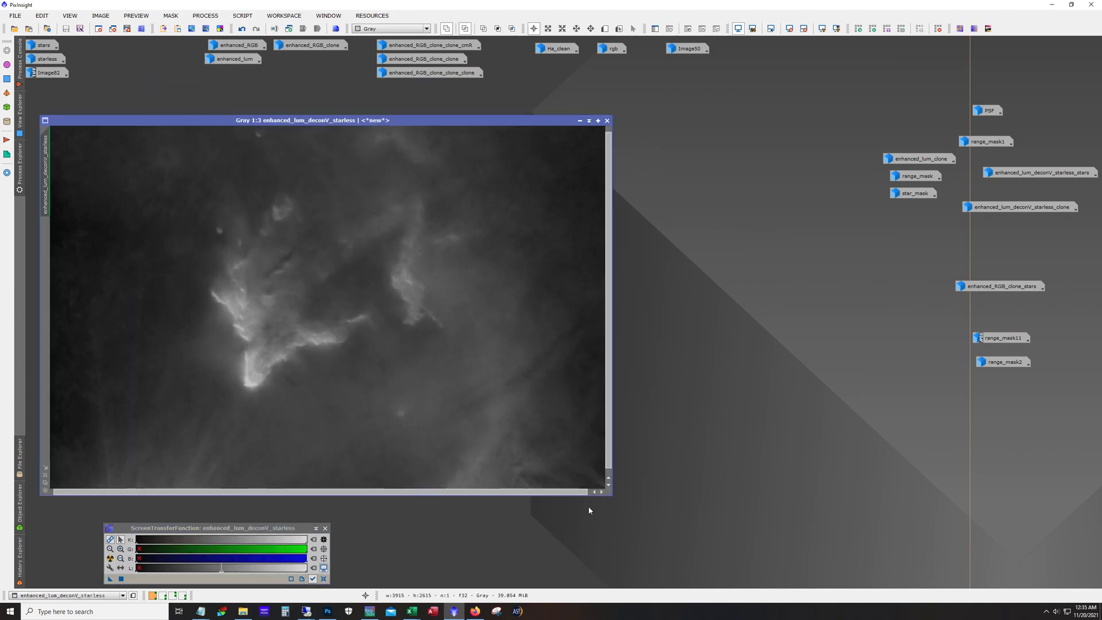
{"action": "scroll", "coordinate": [536, 412], "scroll_direction": "down", "scroll_amount": 1}
{"action": "scroll", "coordinate": [535, 411], "scroll_direction": "up", "scroll_amount": 1}
{"action": "scroll", "coordinate": [536, 412], "scroll_direction": "down", "scroll_amount": 1}
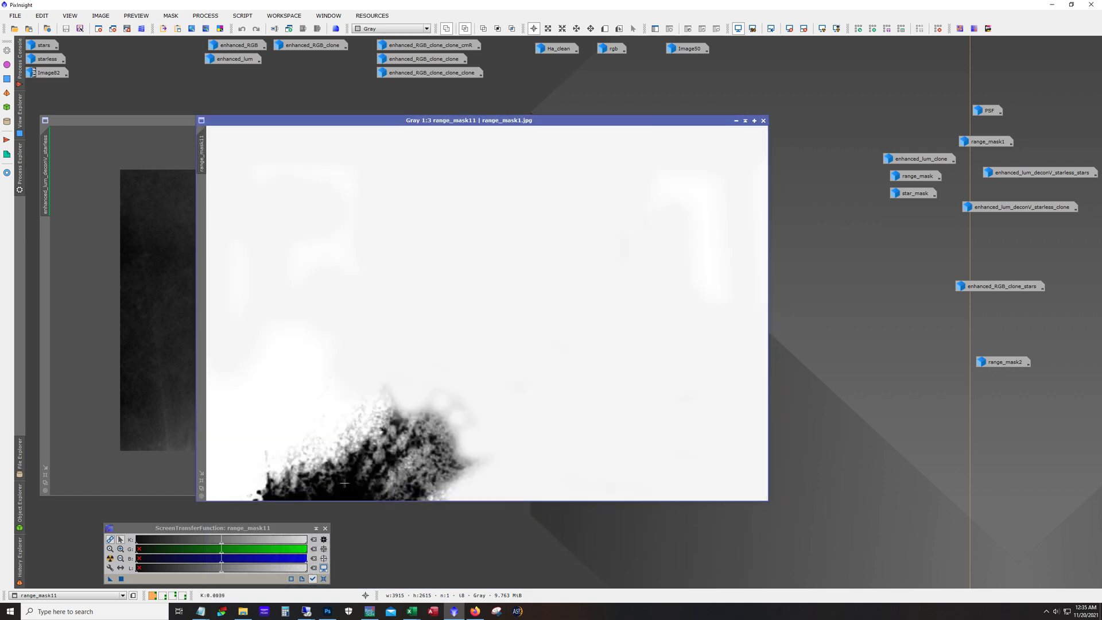
{"action": "left_click", "coordinate": [165, 374]}
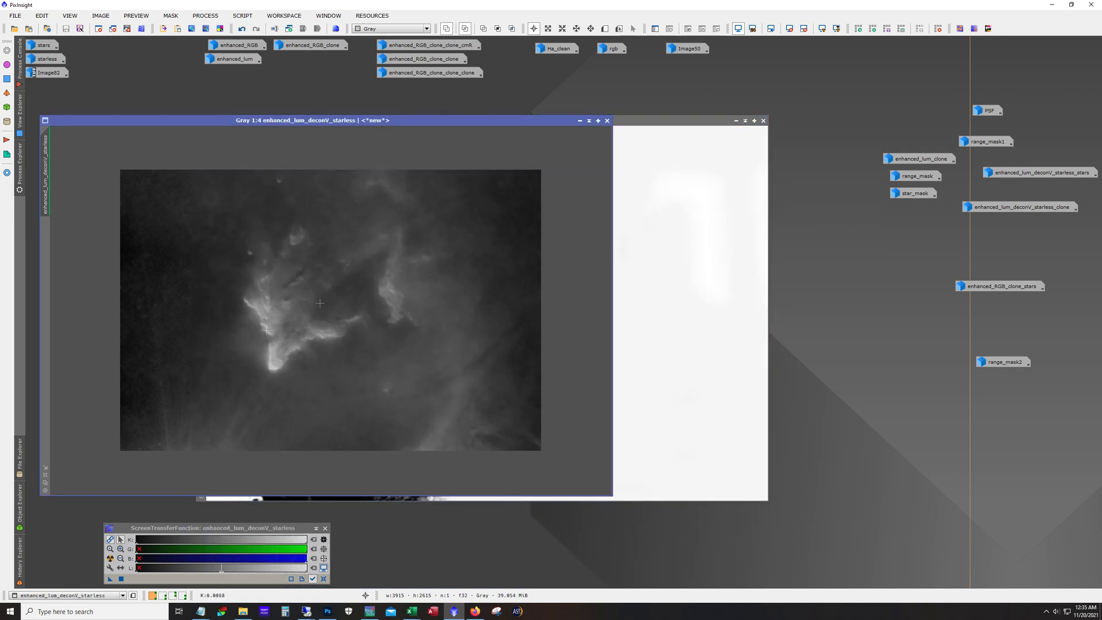
{"action": "left_click", "coordinate": [736, 121]}
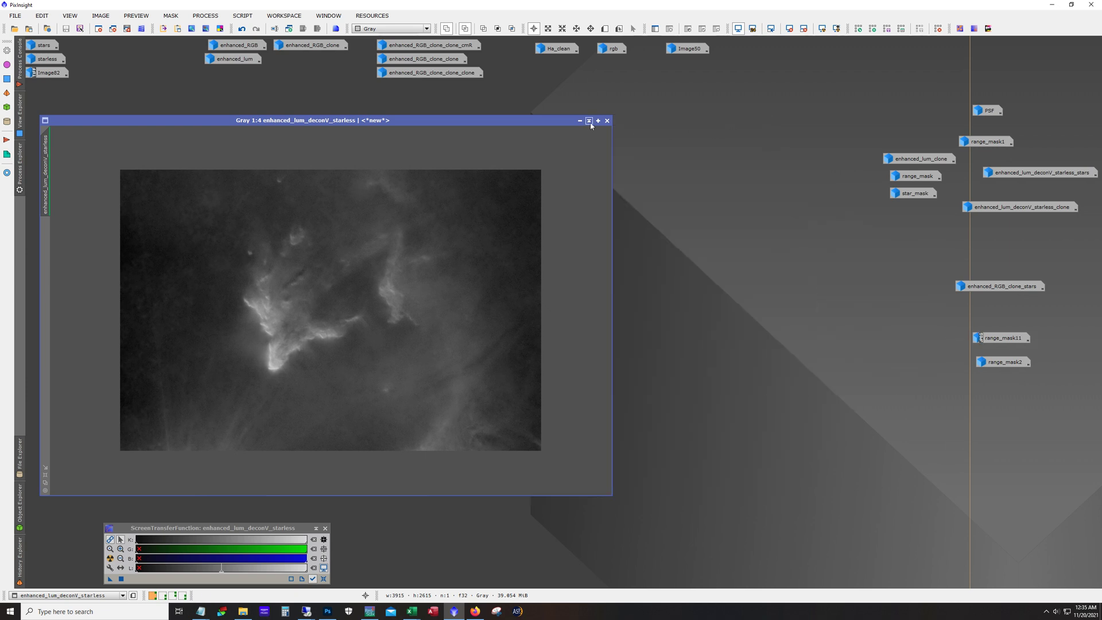
{"action": "left_click", "coordinate": [580, 121]}
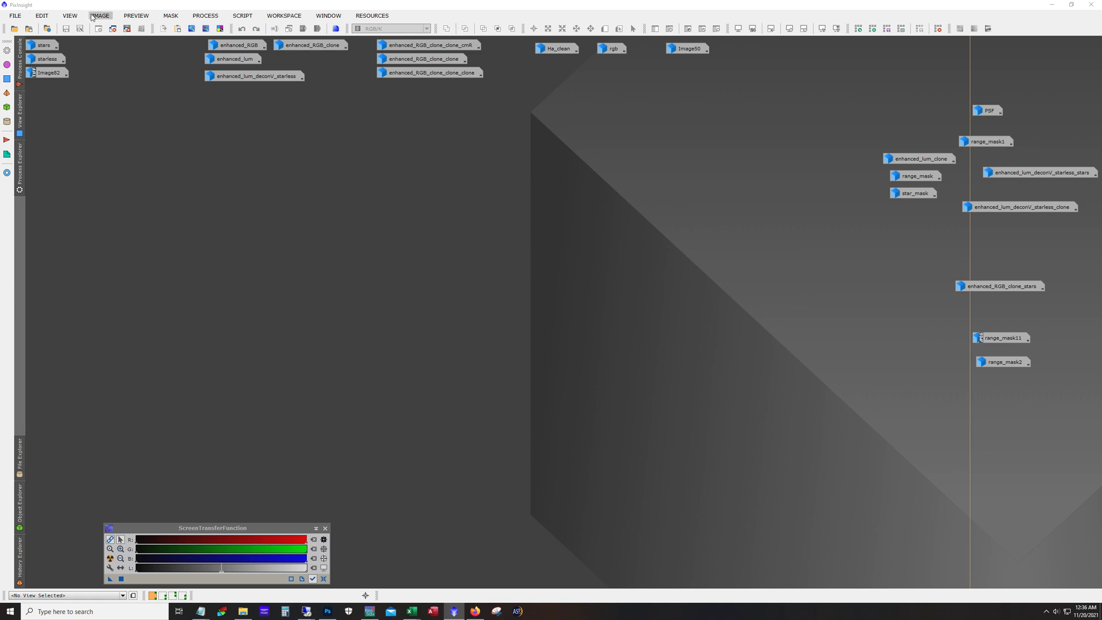
Open the stars, starless and final Image82 images, positioning Image82 over starless.
{"action": "double_click", "coordinate": [42, 46]}
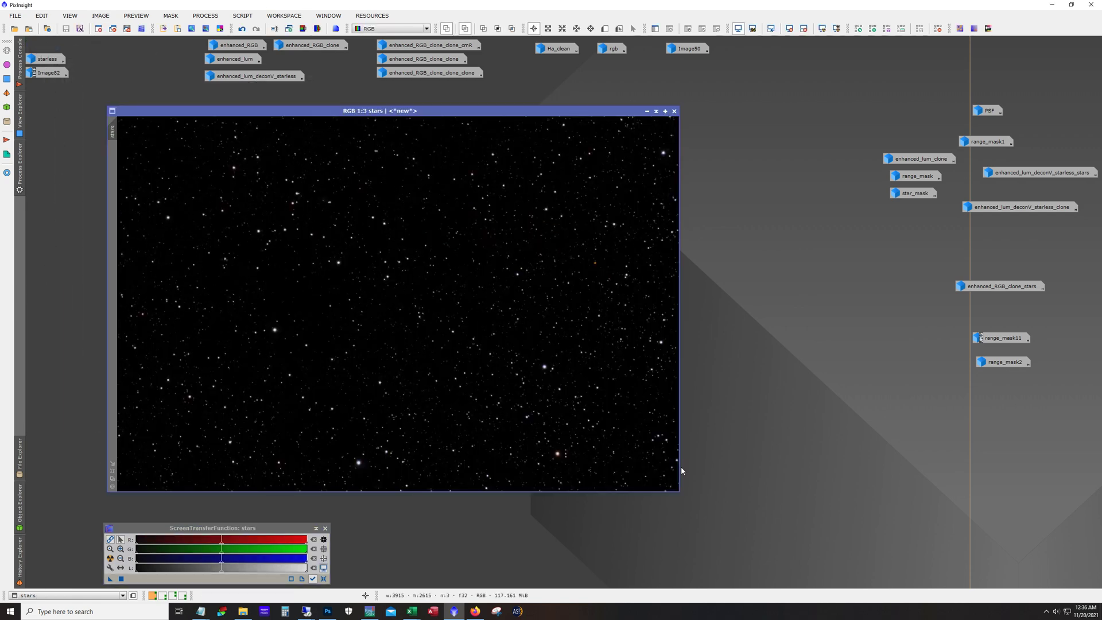
{"action": "left_click", "coordinate": [41, 60]}
{"action": "double_click", "coordinate": [42, 59]}
{"action": "left_click_drag", "start_coordinate": [285, 168], "coordinate": [395, 115]}
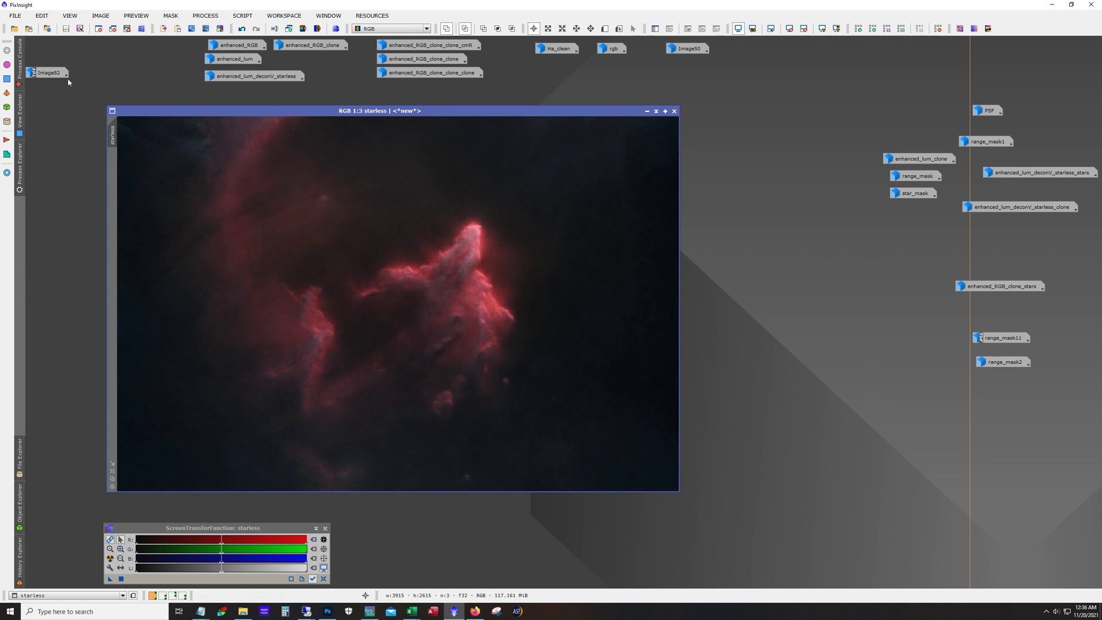
{"action": "double_click", "coordinate": [47, 73]}
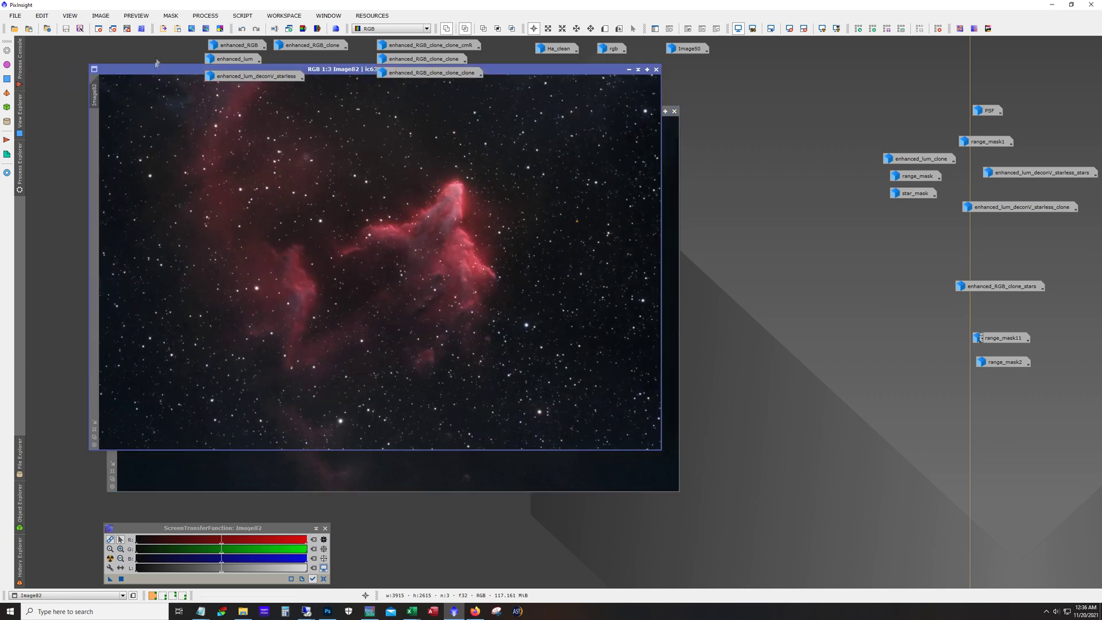
{"action": "left_click_drag", "start_coordinate": [154, 70], "coordinate": [172, 112]}
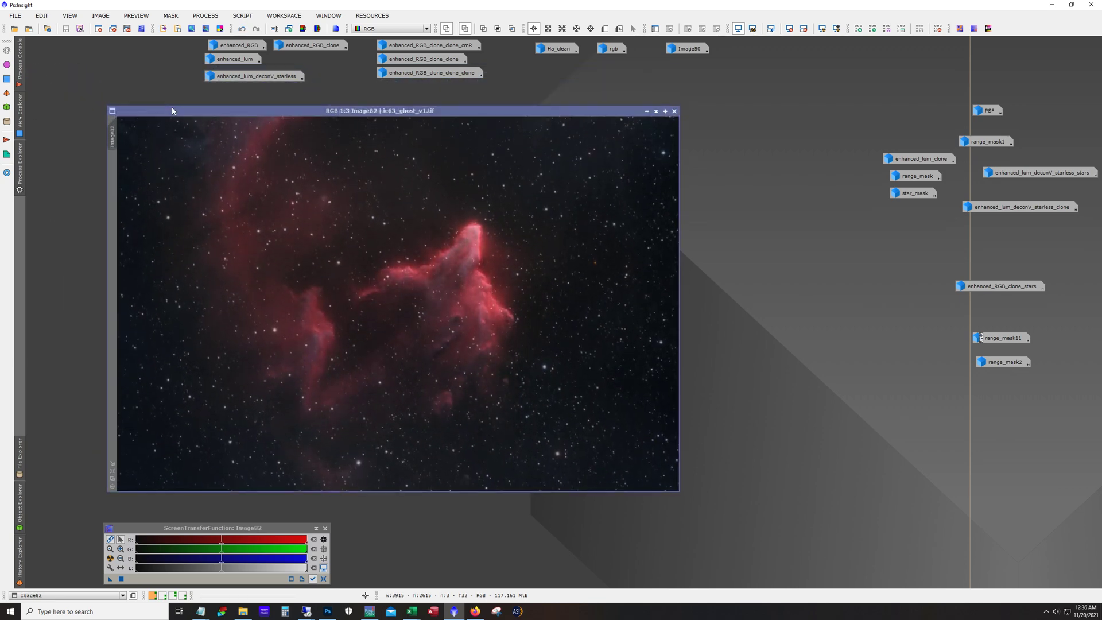